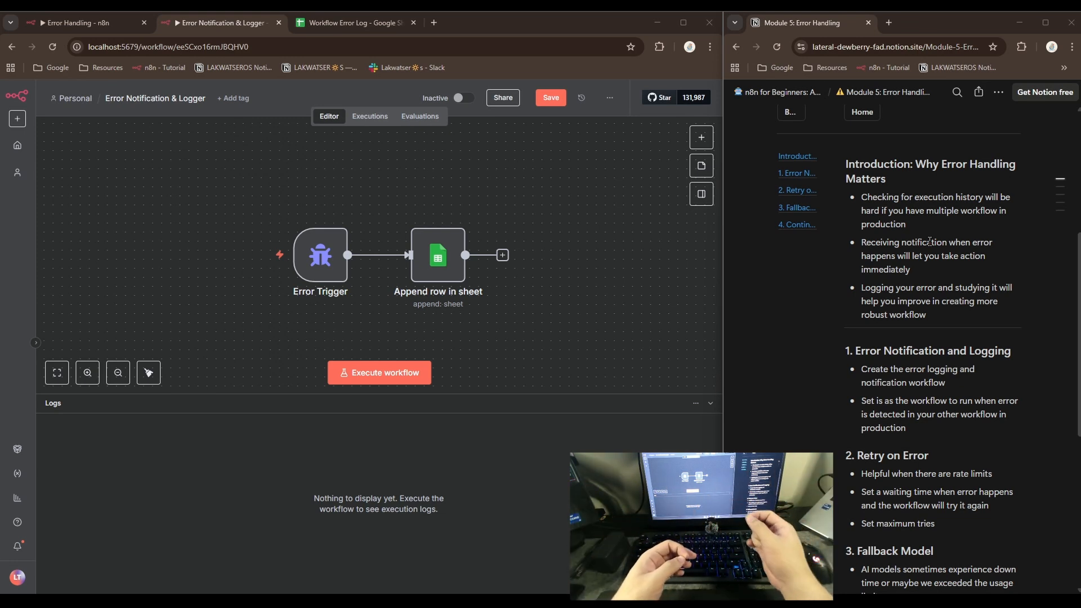
Switch to the Error Handling workflow and review its nodes and its execution history, including the failed runs.
{"action": "left_click", "coordinate": [79, 22]}
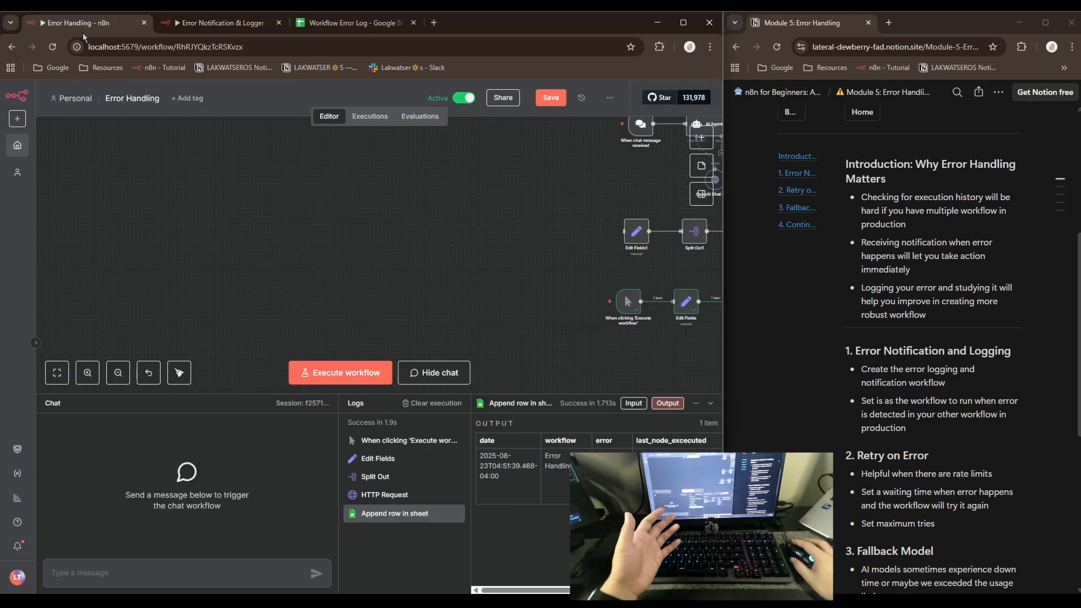
{"action": "left_click", "coordinate": [462, 98]}
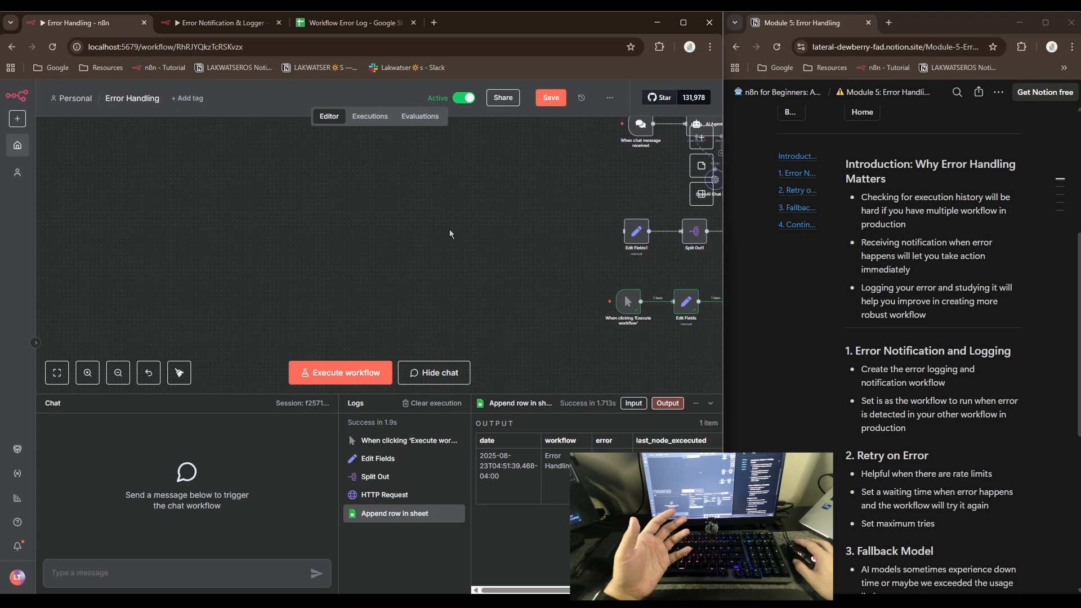
{"action": "left_click", "coordinate": [57, 372]}
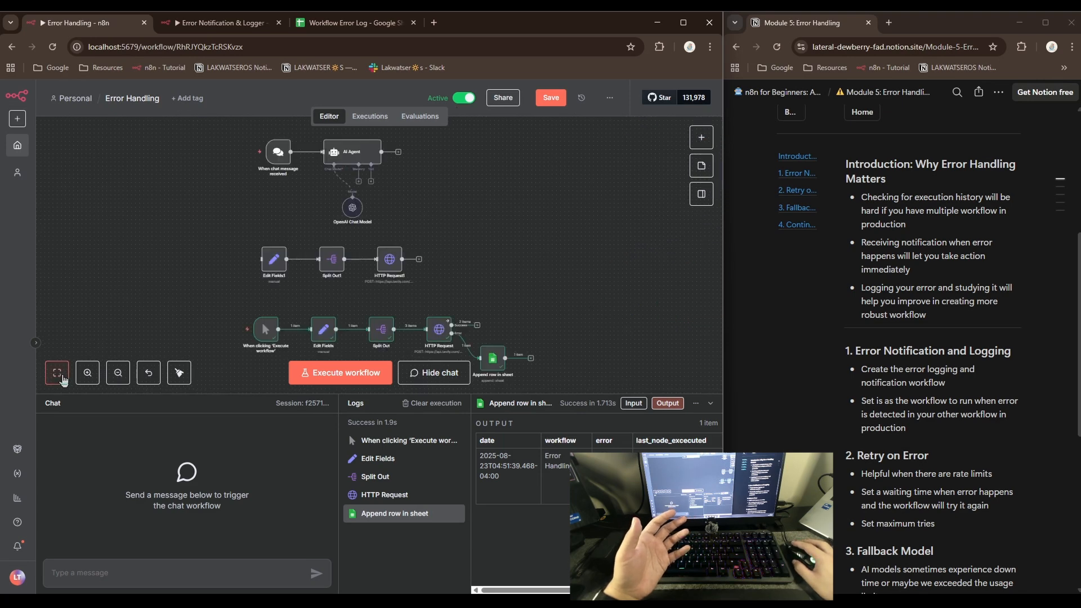
{"action": "left_click", "coordinate": [370, 116]}
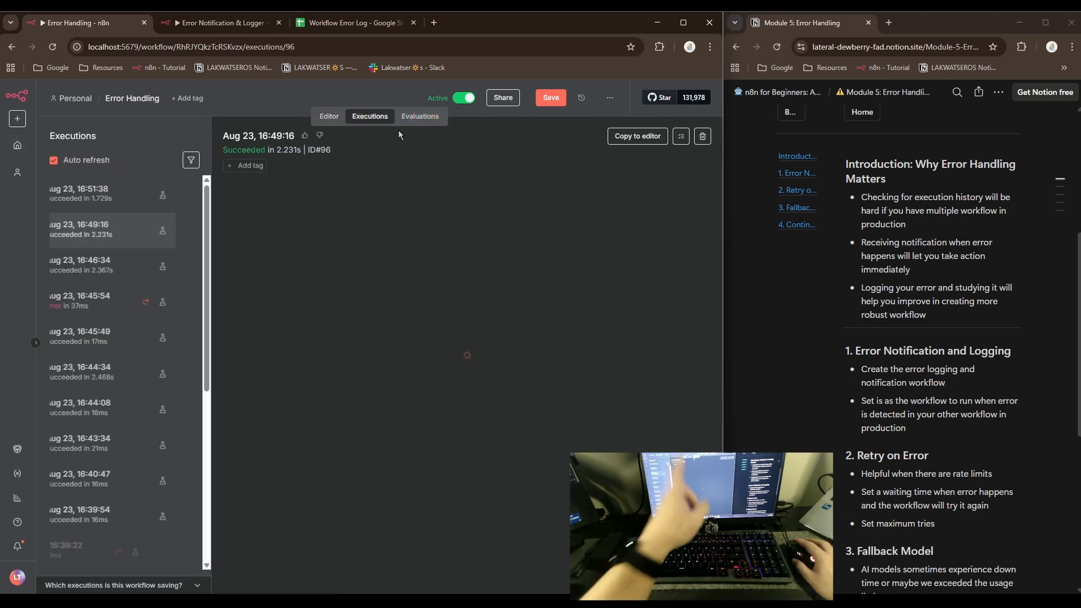
{"action": "scroll", "coordinate": [93, 319], "scroll_direction": "down", "scroll_amount": 6}
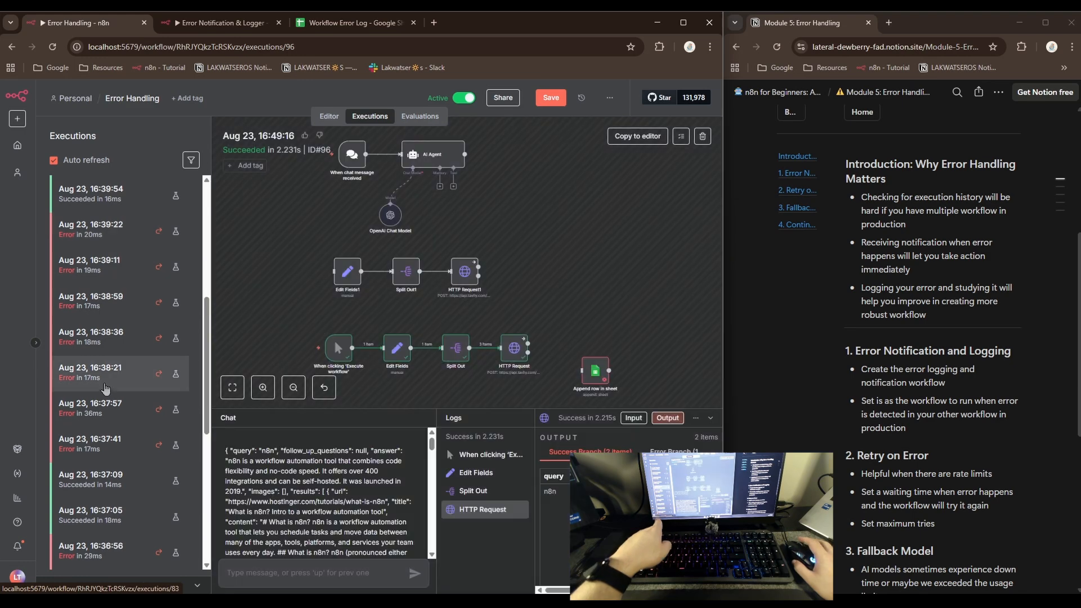
{"action": "scroll", "coordinate": [115, 295], "scroll_direction": "up", "scroll_amount": 6}
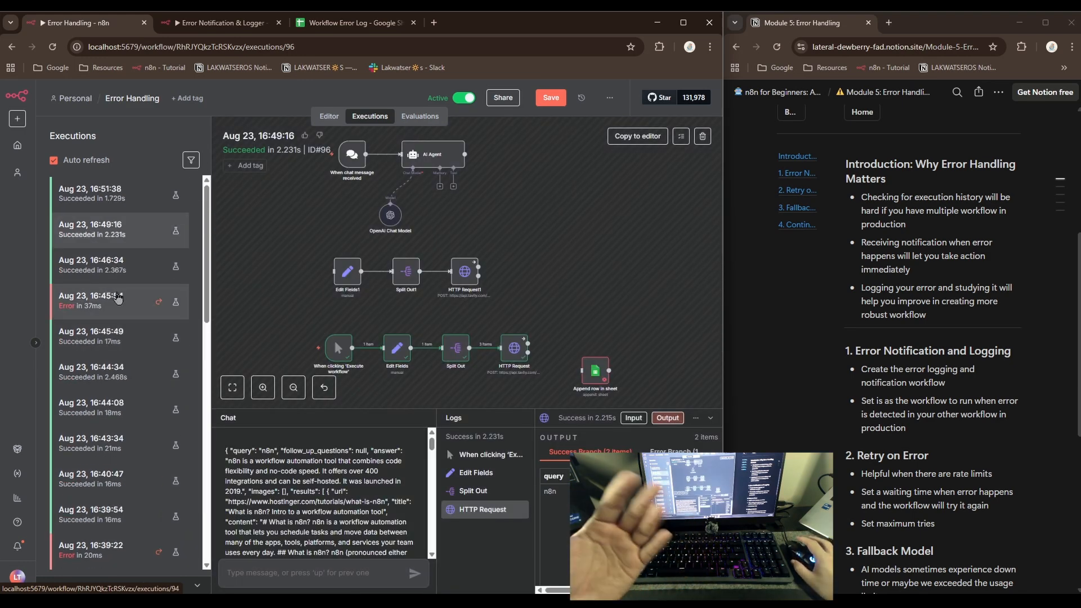
{"action": "left_click", "coordinate": [329, 117]}
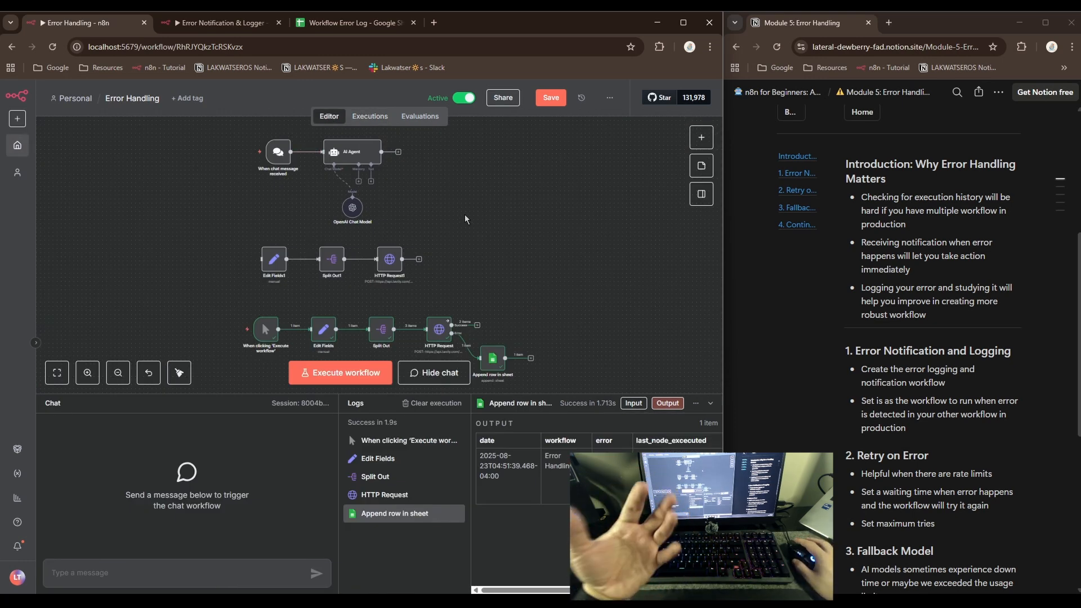
Delete the existing Error Trigger and Append row in sheet nodes from the Error Notification & Logger workflow.
{"action": "key", "text": "ctrl+Tab"}
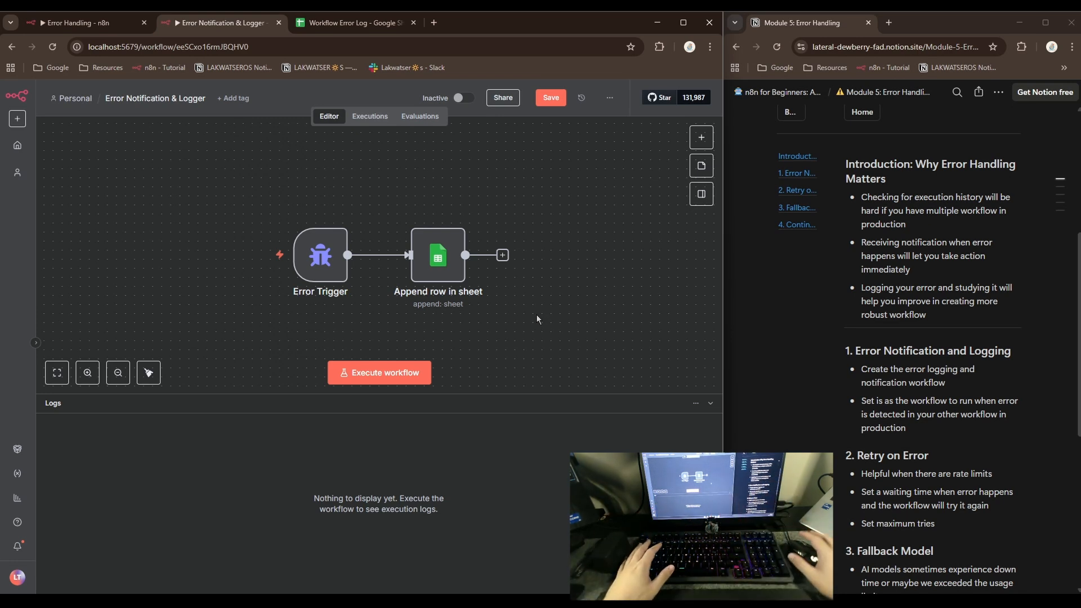
{"action": "left_click_drag", "start_coordinate": [531, 320], "coordinate": [252, 176]}
{"action": "key", "text": "Delete"}
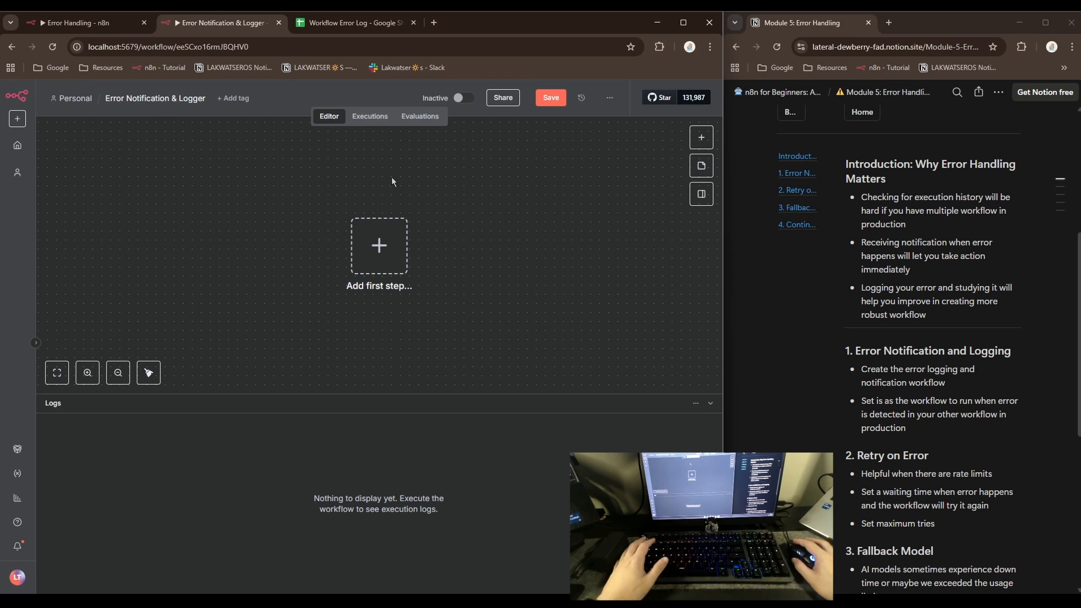
Add an Error Trigger node as the first step of the empty workflow.
{"action": "left_click", "coordinate": [381, 245]}
{"action": "type", "text": "erro"}
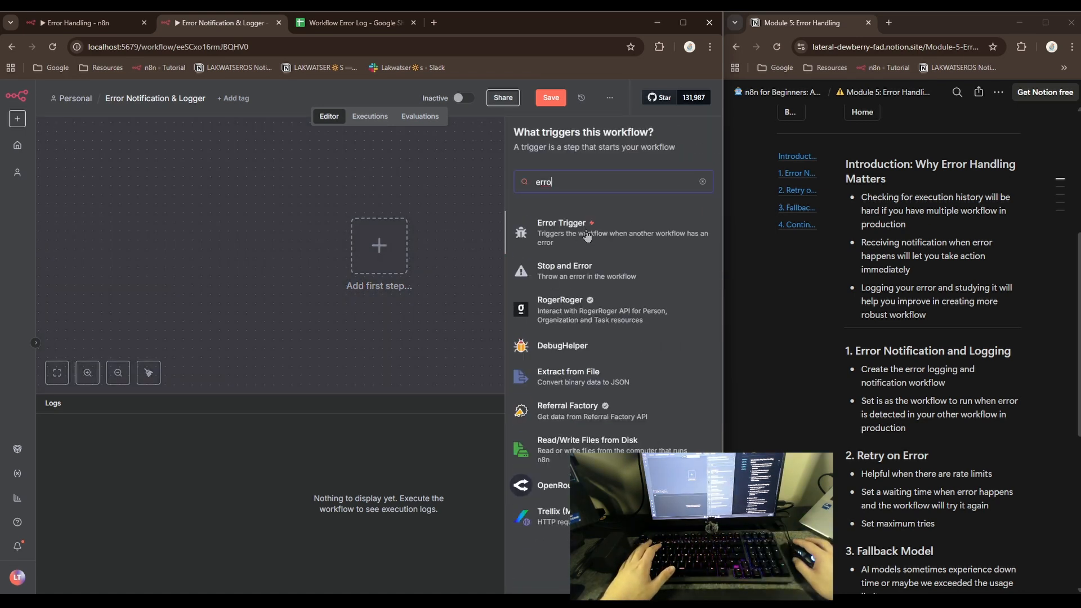
{"action": "left_click", "coordinate": [586, 235]}
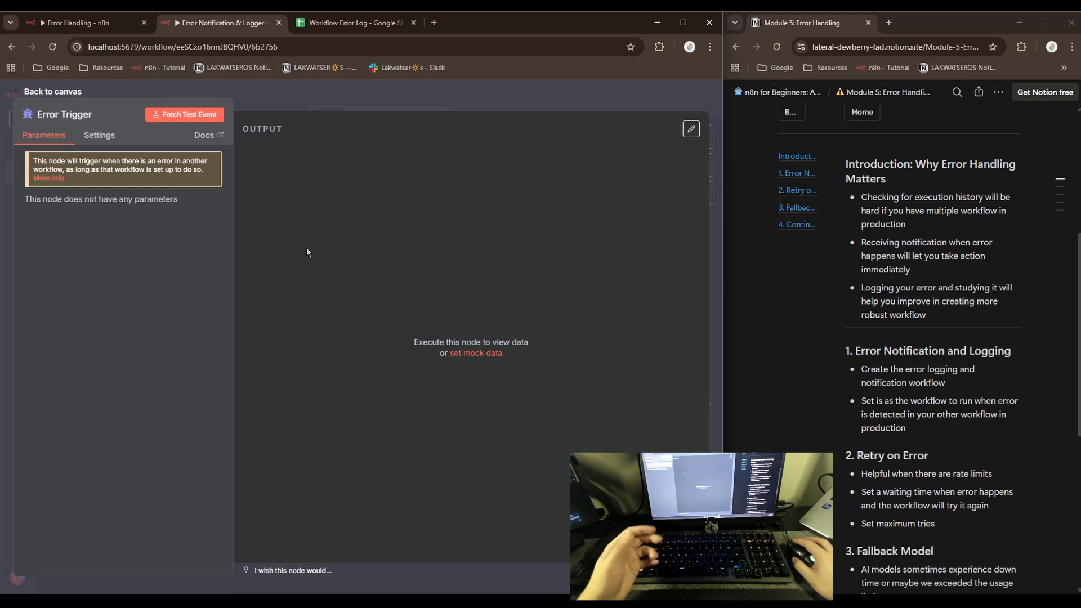
Fetch a test event for the Error Trigger, pin its output data, and tidy up the canvas.
{"action": "left_click", "coordinate": [186, 114]}
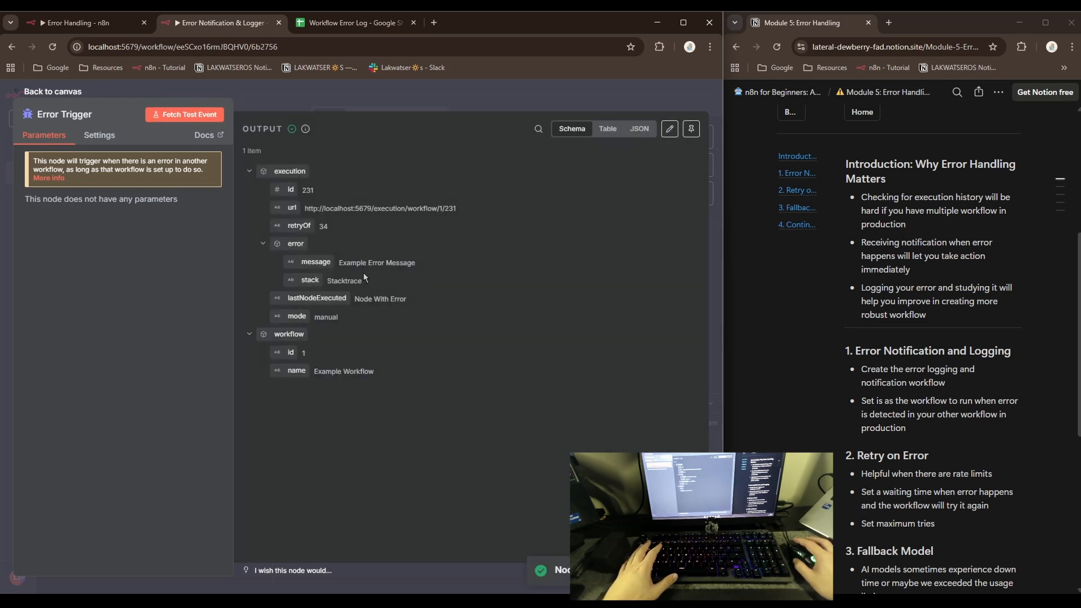
{"action": "left_click", "coordinate": [33, 93]}
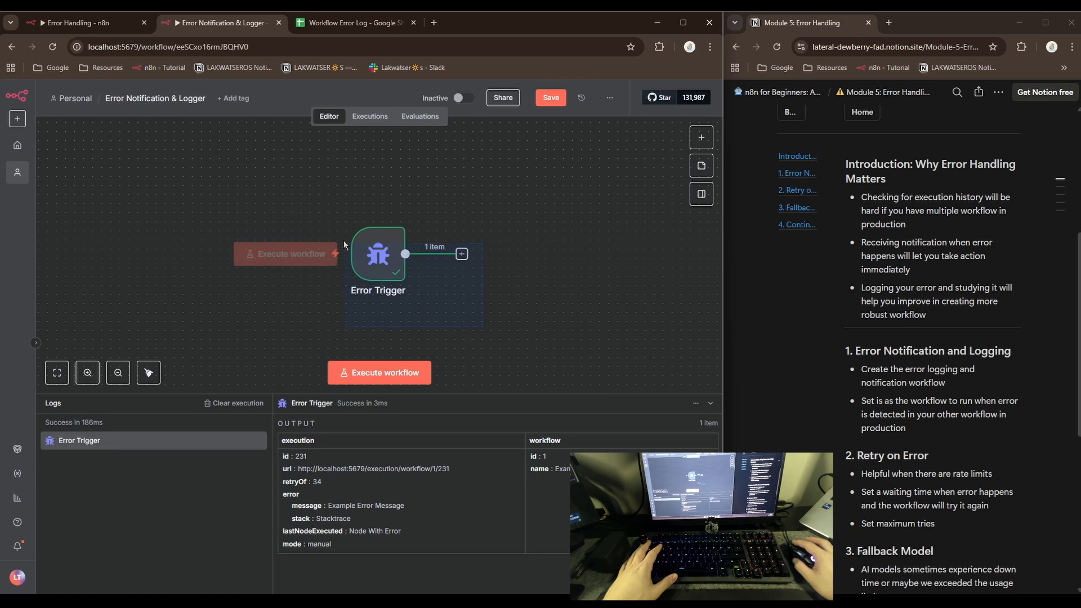
{"action": "scroll", "coordinate": [315, 213], "scroll_direction": "up", "scroll_amount": 4}
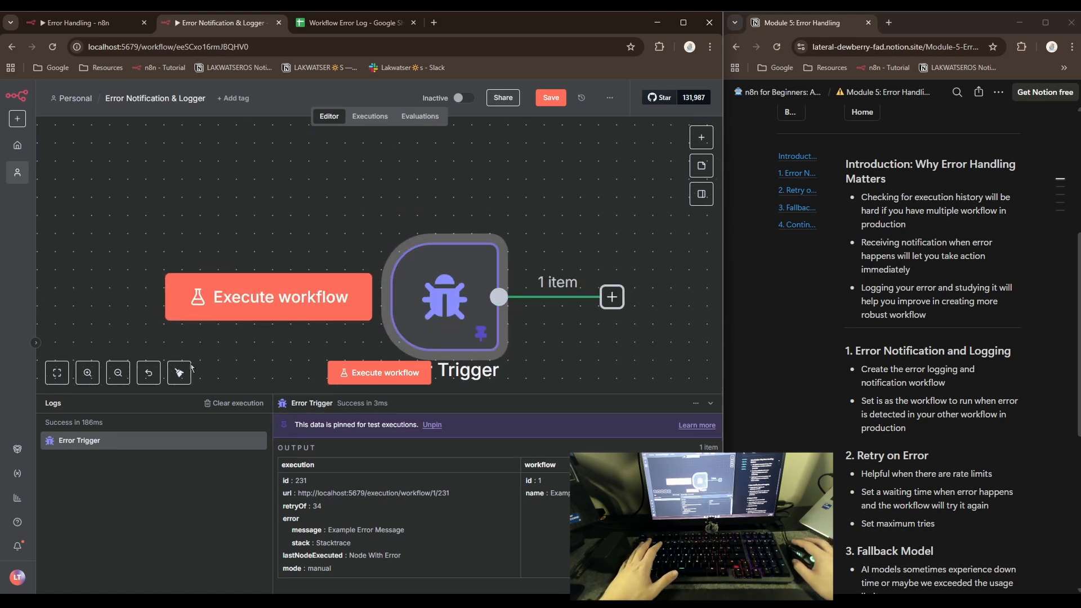
{"action": "left_click", "coordinate": [148, 372]}
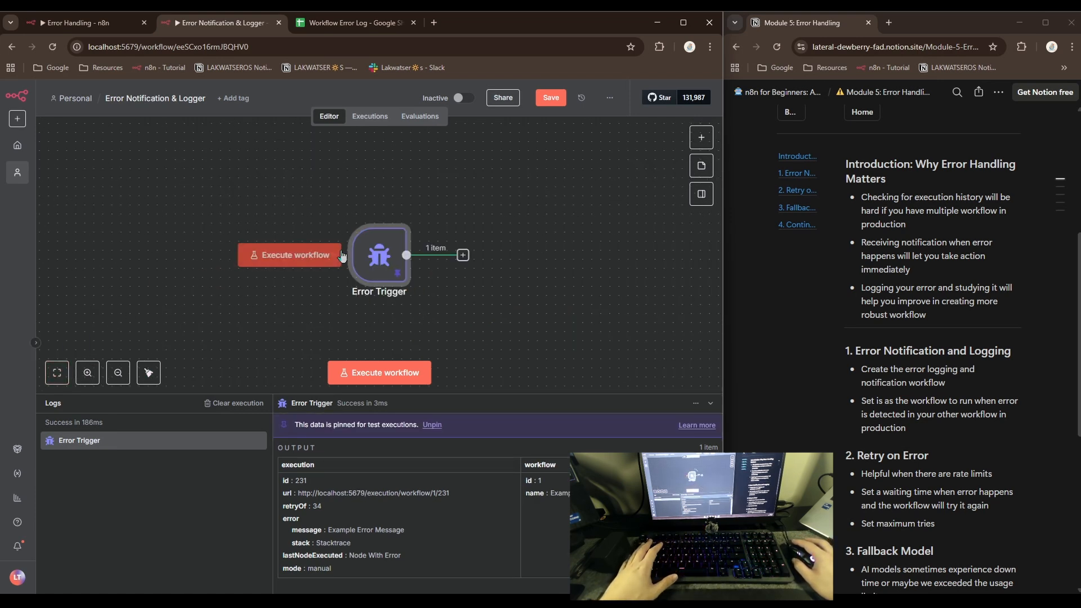
Open the node picker after the Error Trigger, and examine the column headers in the Workflow Error Log spreadsheet.
{"action": "left_click", "coordinate": [462, 256]}
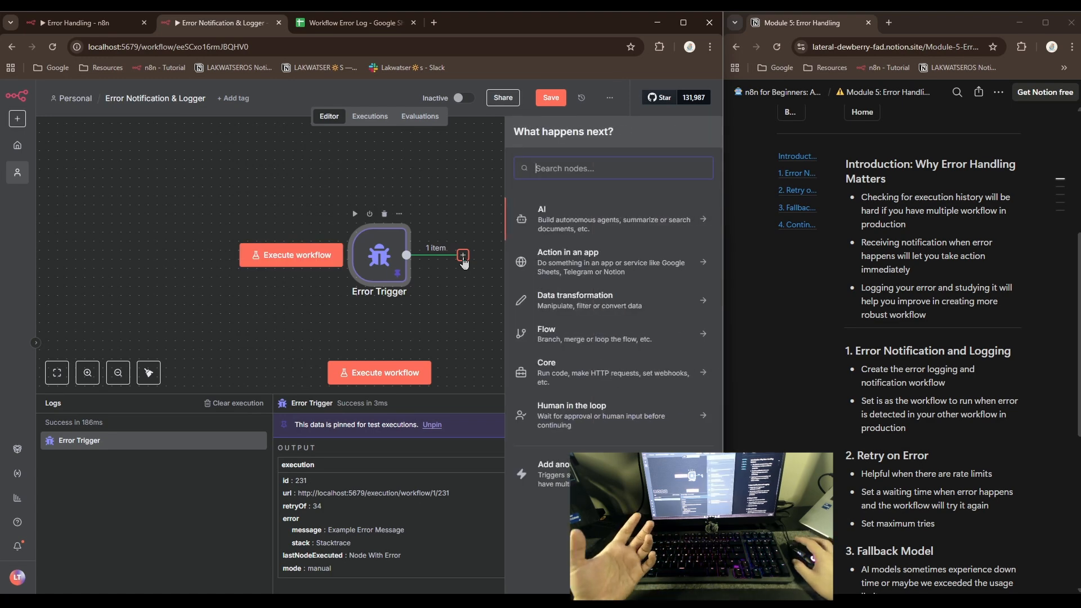
{"action": "left_click", "coordinate": [353, 25]}
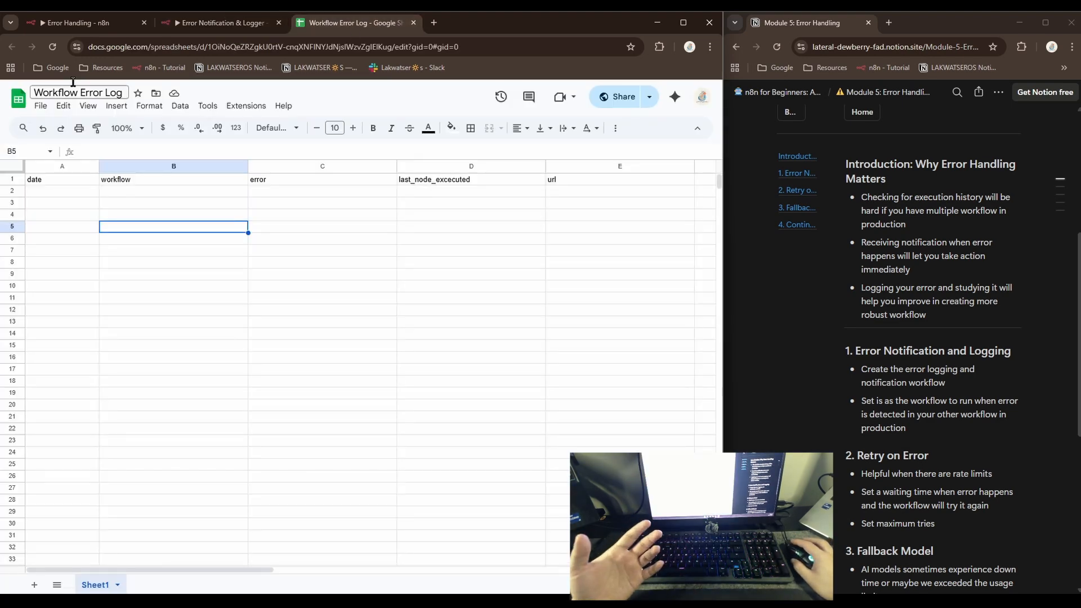
{"action": "left_click", "coordinate": [133, 204]}
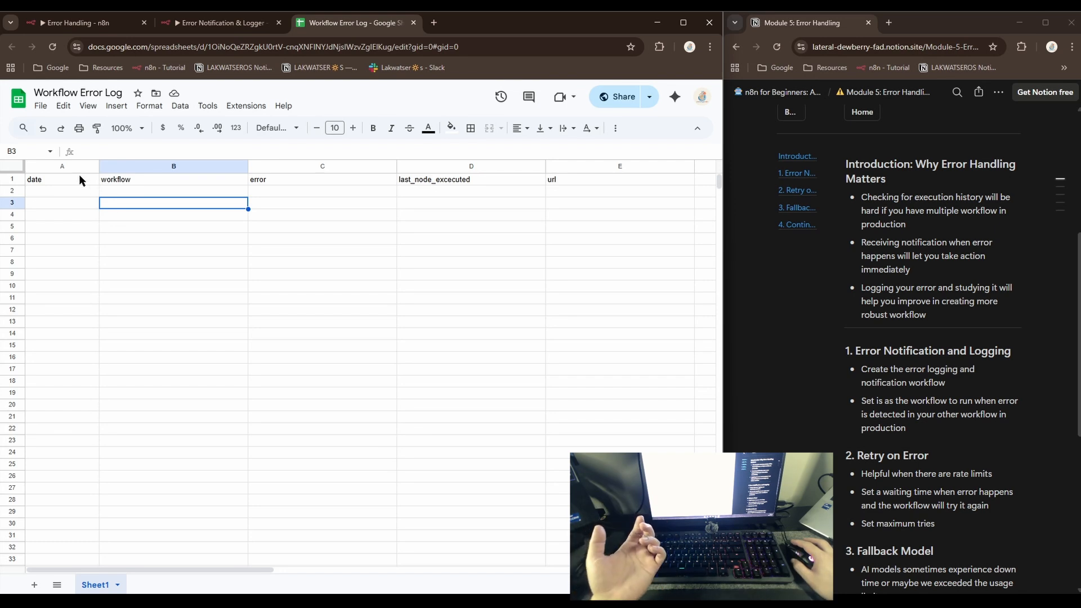
{"action": "left_click", "coordinate": [81, 181]}
{"action": "left_click", "coordinate": [143, 179]}
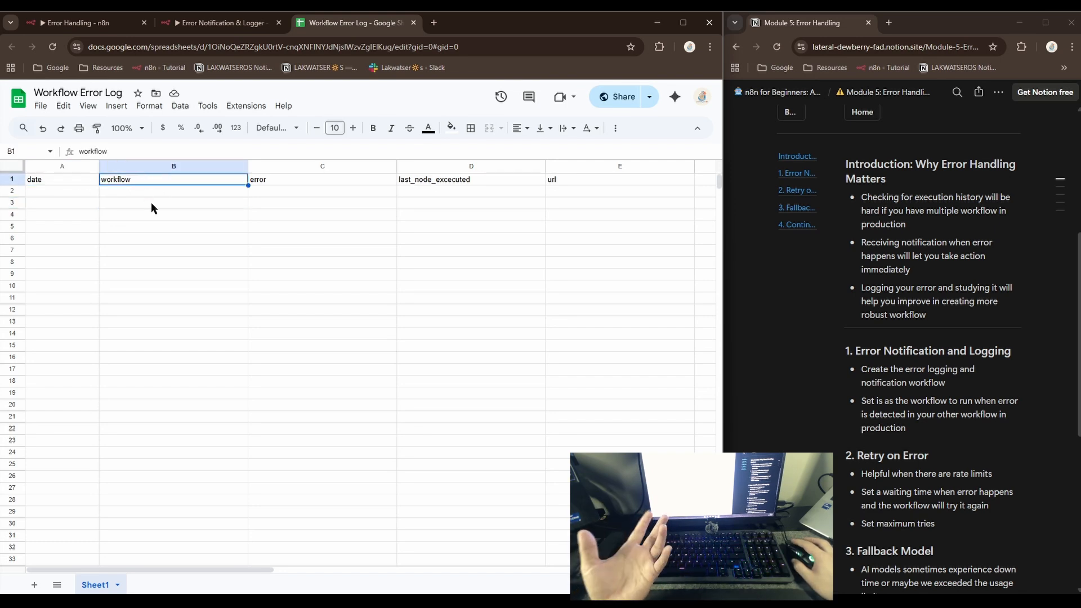
{"action": "left_click", "coordinate": [291, 181]}
{"action": "left_click", "coordinate": [435, 185]}
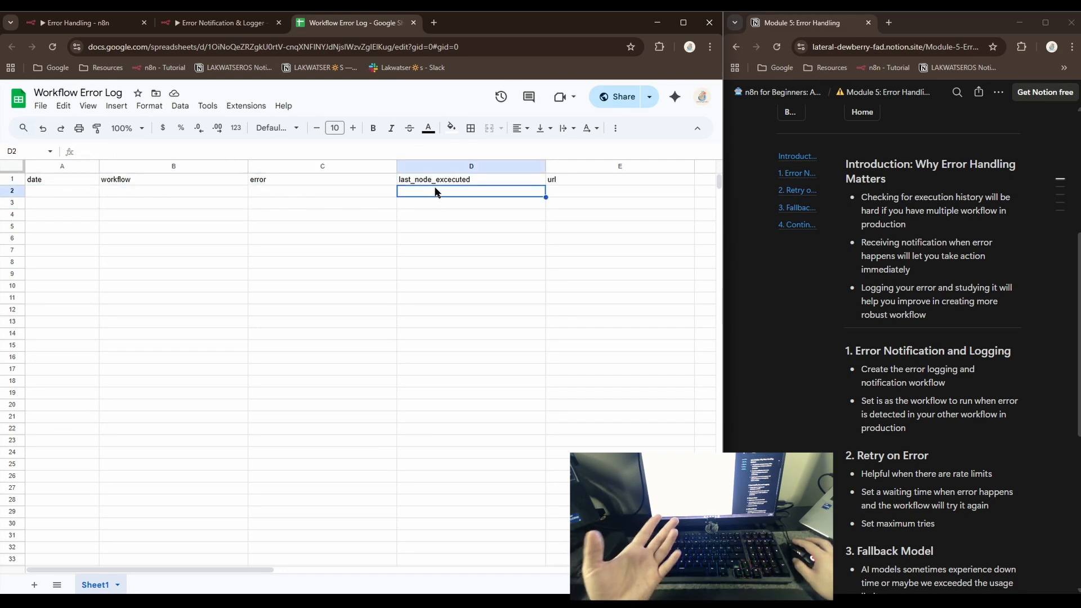
{"action": "left_click", "coordinate": [601, 179]}
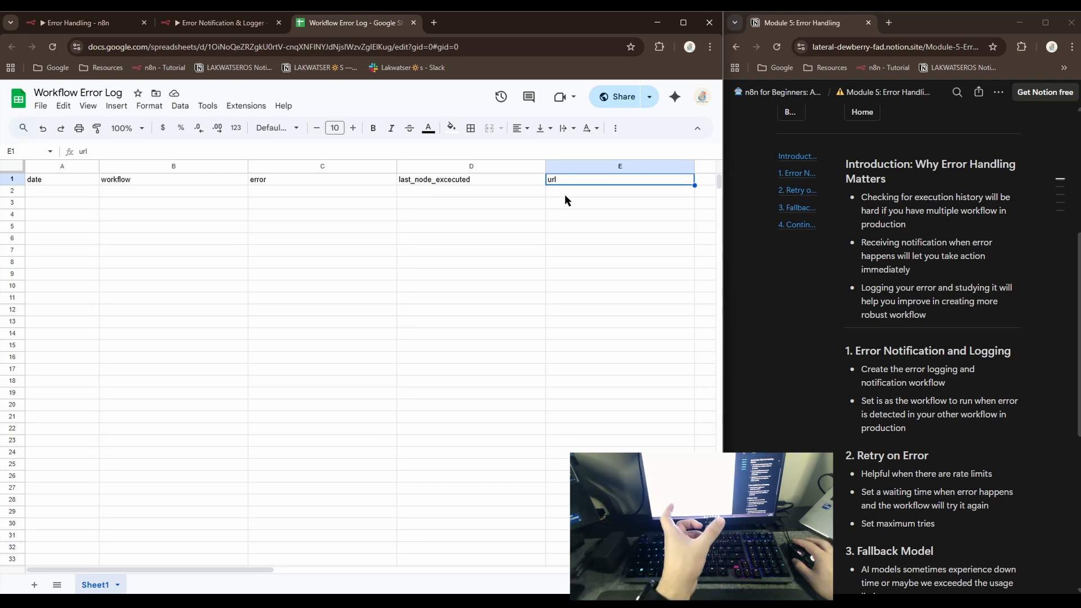
Back in the Error Notification & Logger workflow, add a Google Sheets "Append row in sheet" node after the Error Trigger.
{"action": "left_click", "coordinate": [214, 27]}
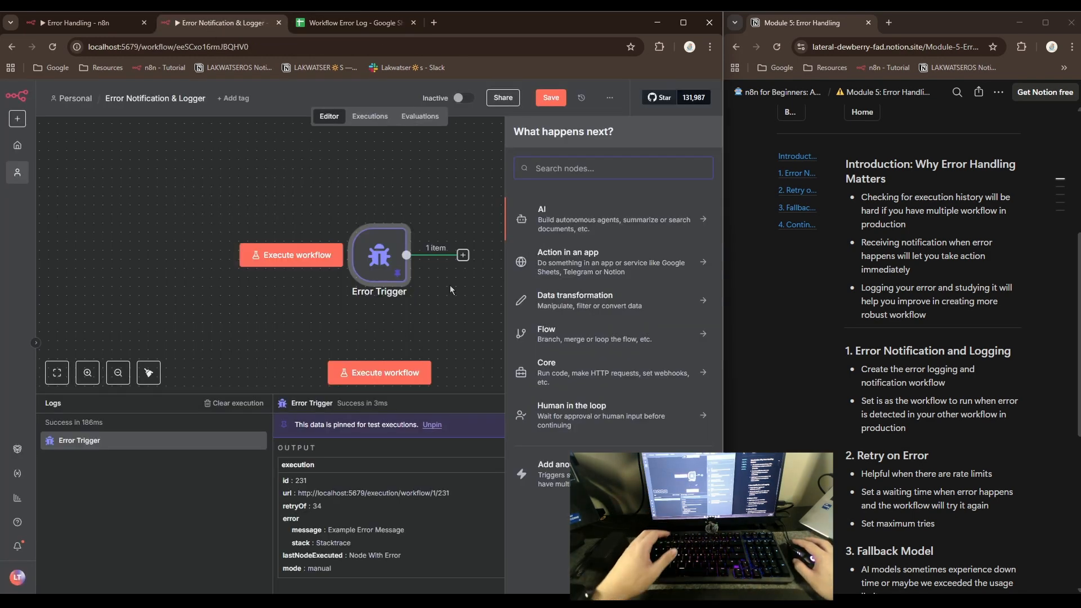
{"action": "type", "text": "goog"}
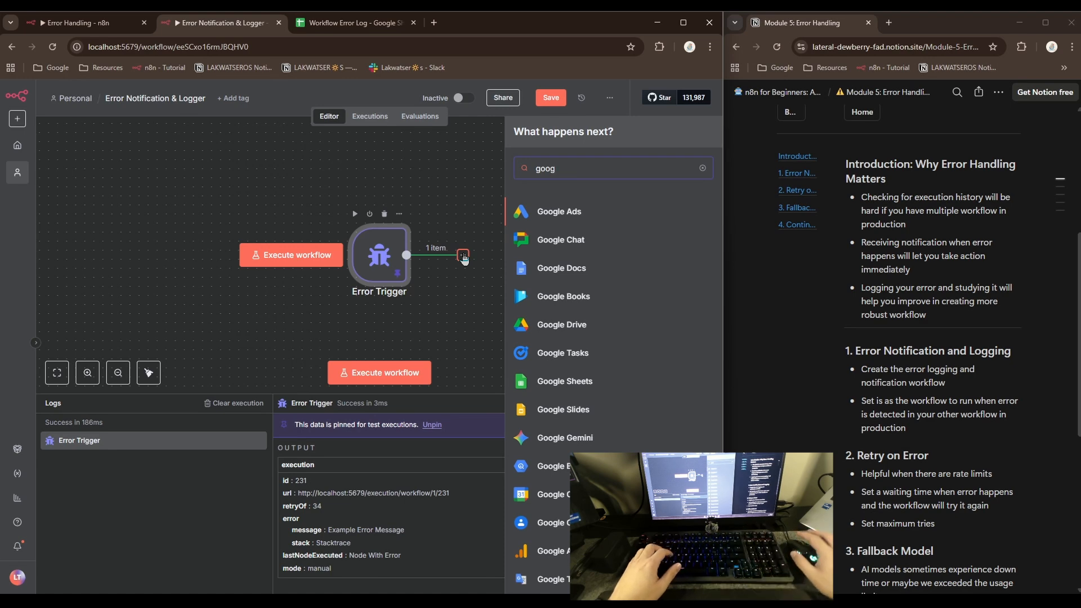
{"action": "left_click", "coordinate": [585, 381]}
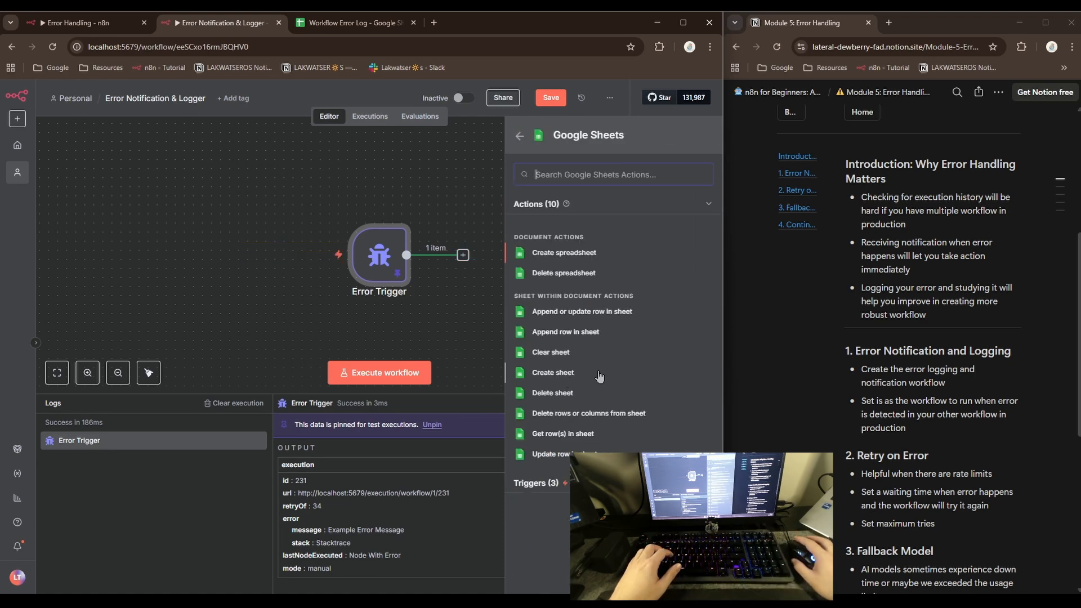
{"action": "left_click", "coordinate": [561, 332]}
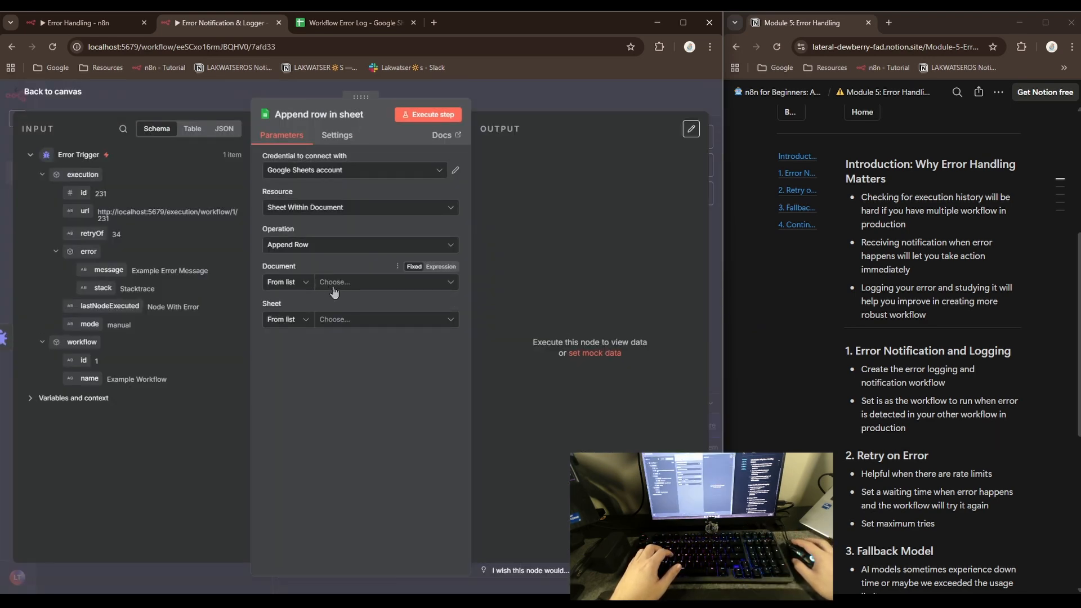
Set the append node's document to Workflow Error Log and its sheet to Sheet1.
{"action": "left_click", "coordinate": [333, 291]}
{"action": "left_click", "coordinate": [289, 332]}
{"action": "left_click", "coordinate": [338, 321]}
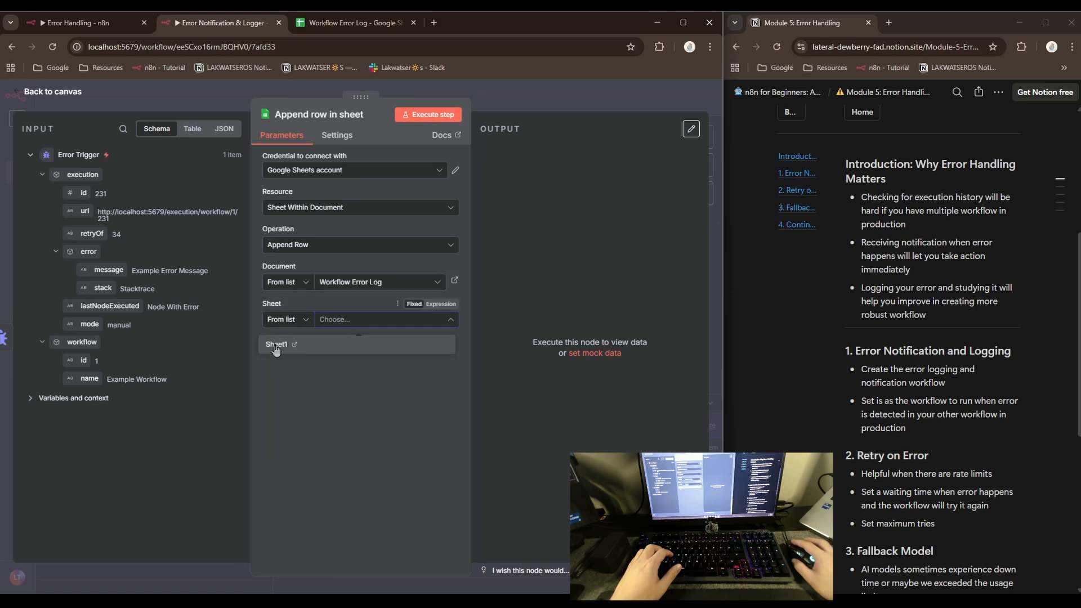
{"action": "left_click", "coordinate": [271, 349]}
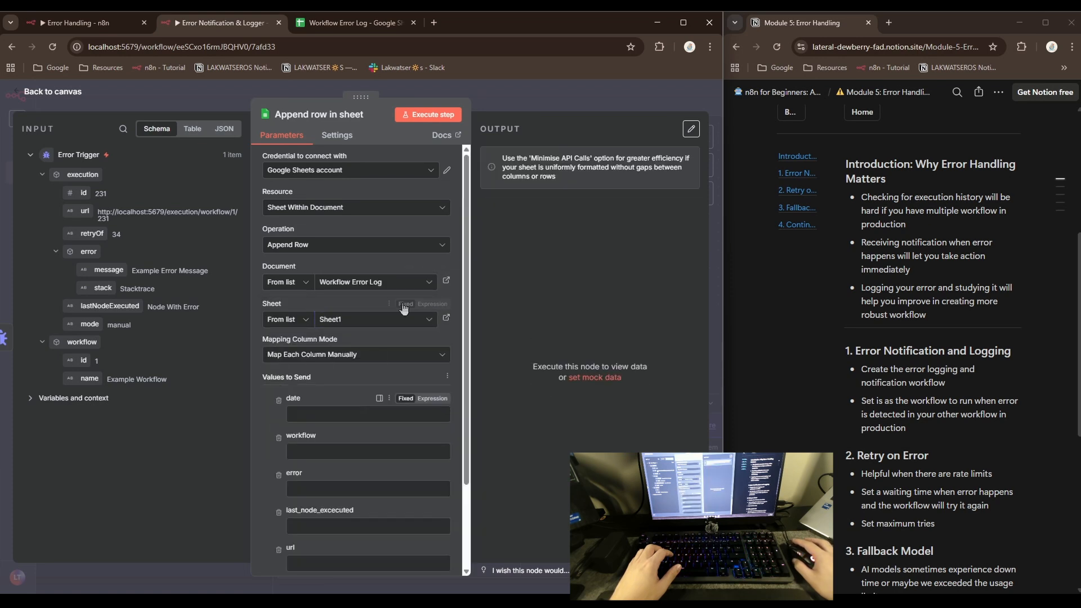
Set the date column's value to the expression {{ $now }}.
{"action": "scroll", "coordinate": [360, 337], "scroll_direction": "down", "scroll_amount": 2}
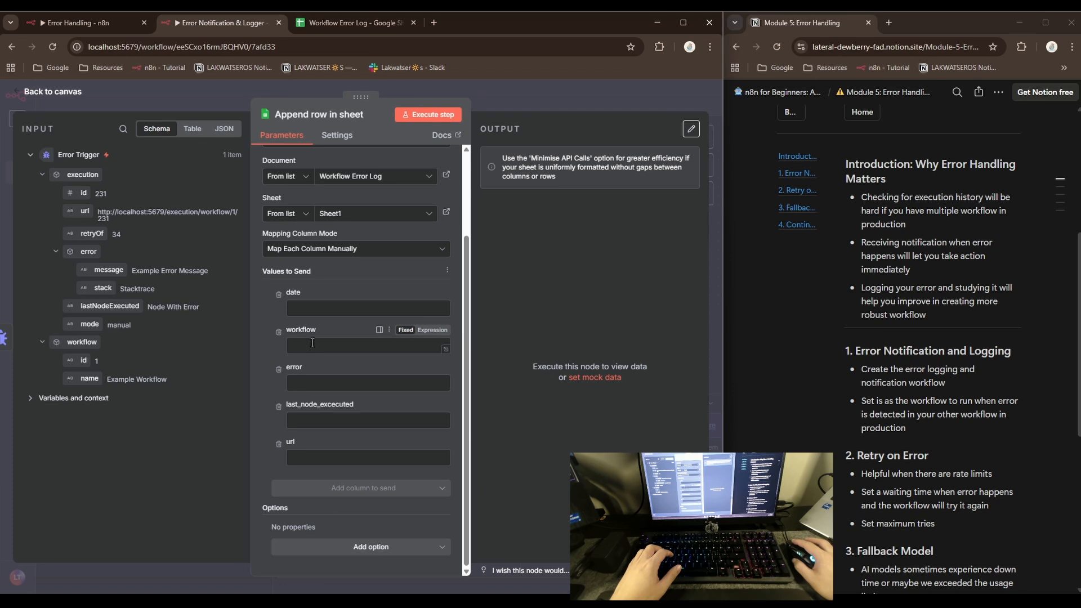
{"action": "left_click", "coordinate": [306, 307]}
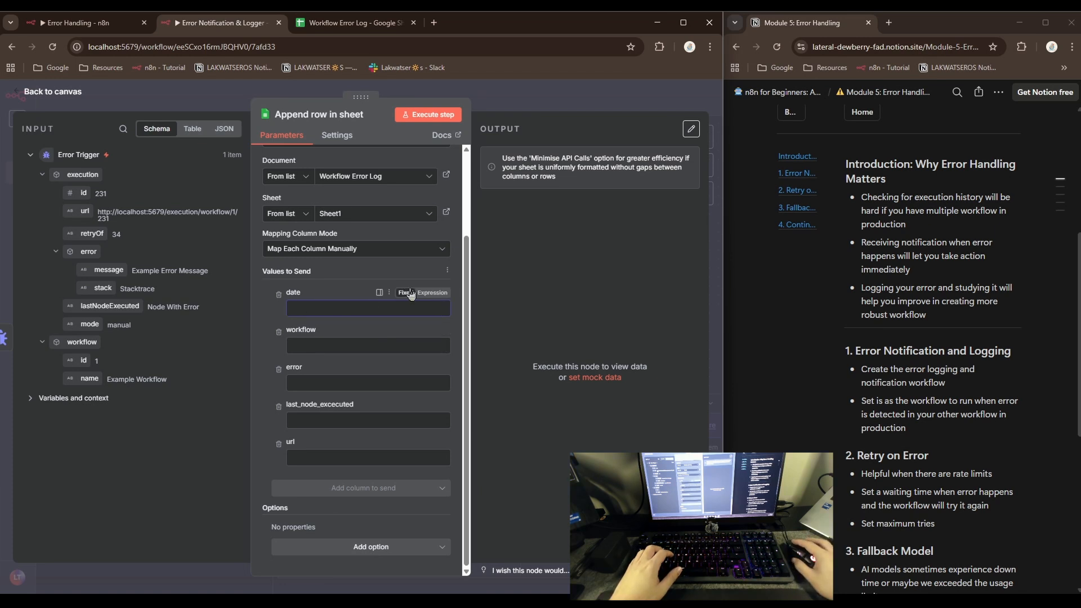
{"action": "left_click", "coordinate": [432, 293]}
{"action": "type", "text": "{{ "}
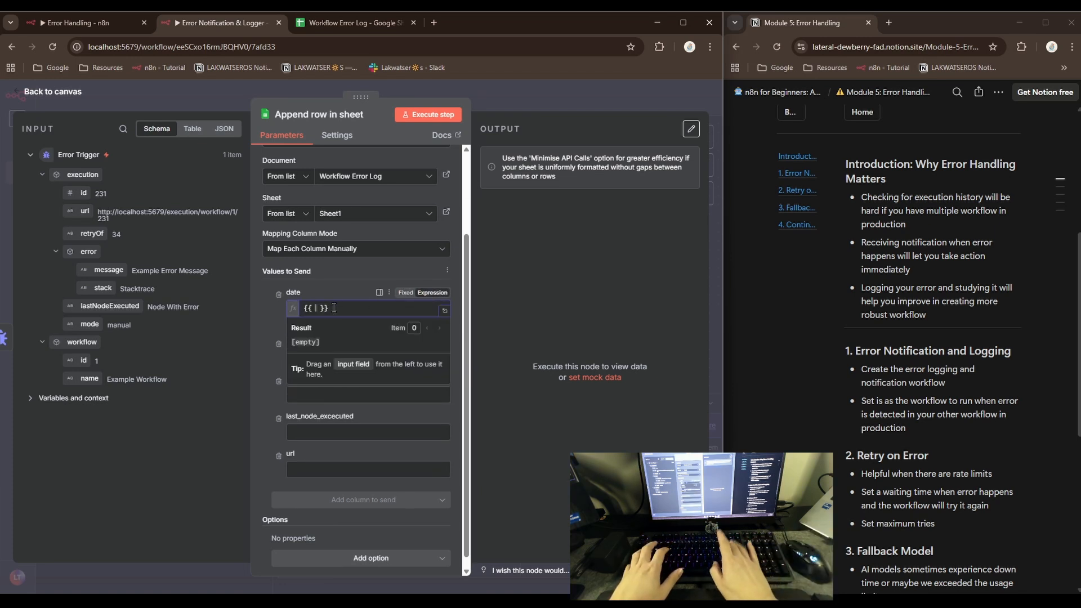
{"action": "type", "text": "$no"}
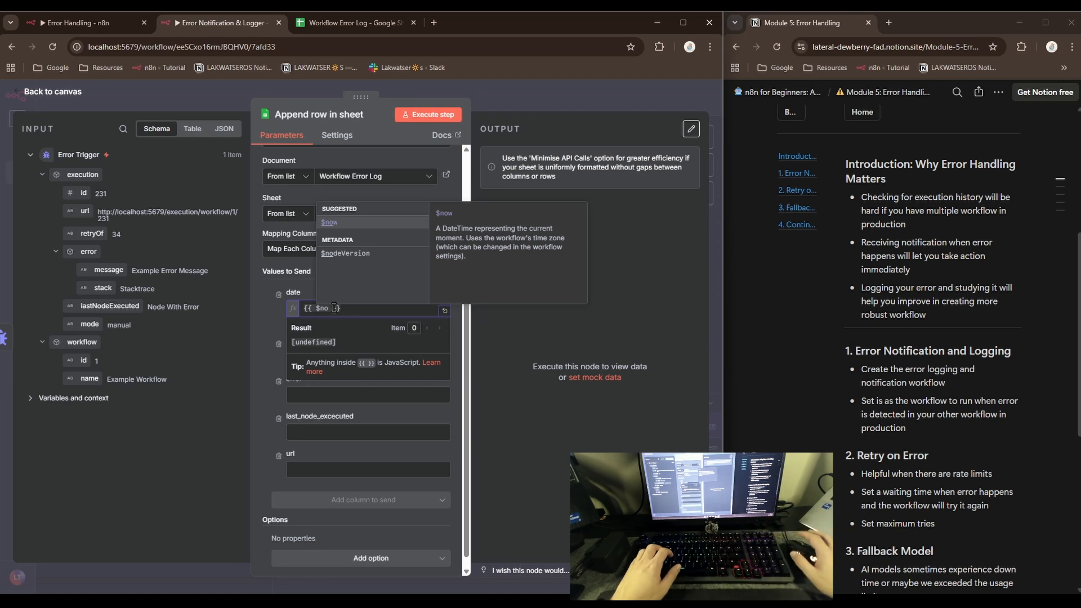
{"action": "type", "text": "w"}
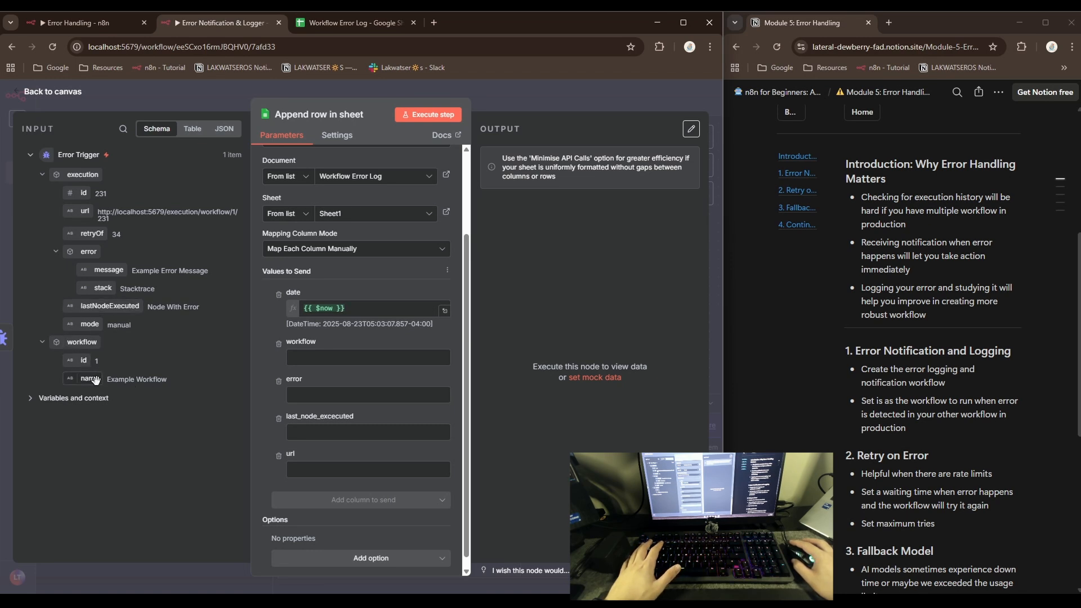
Map the workflow column to the Error Trigger's workflow name and the error column to its execution error message.
{"action": "left_click_drag", "start_coordinate": [90, 378], "coordinate": [330, 366]}
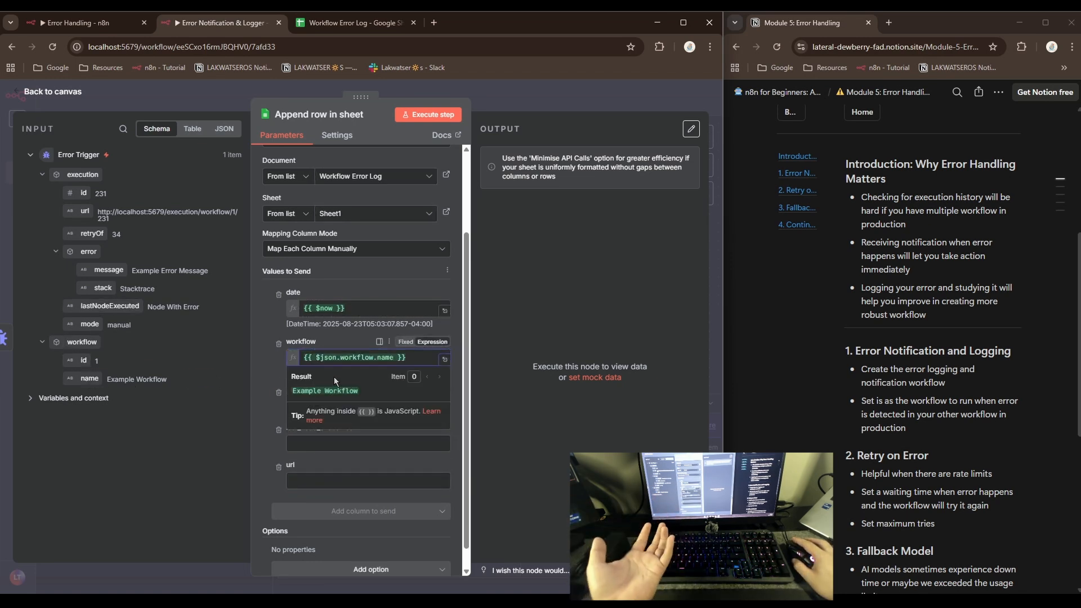
{"action": "left_click", "coordinate": [269, 366]}
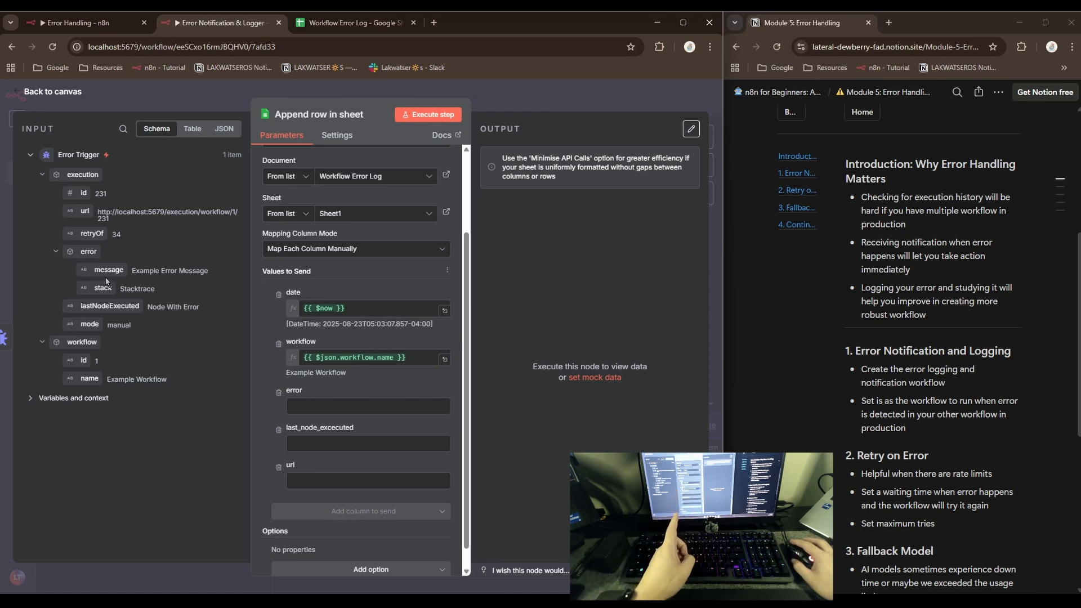
{"action": "left_click_drag", "start_coordinate": [104, 269], "coordinate": [309, 406]}
{"action": "left_click", "coordinate": [261, 404]}
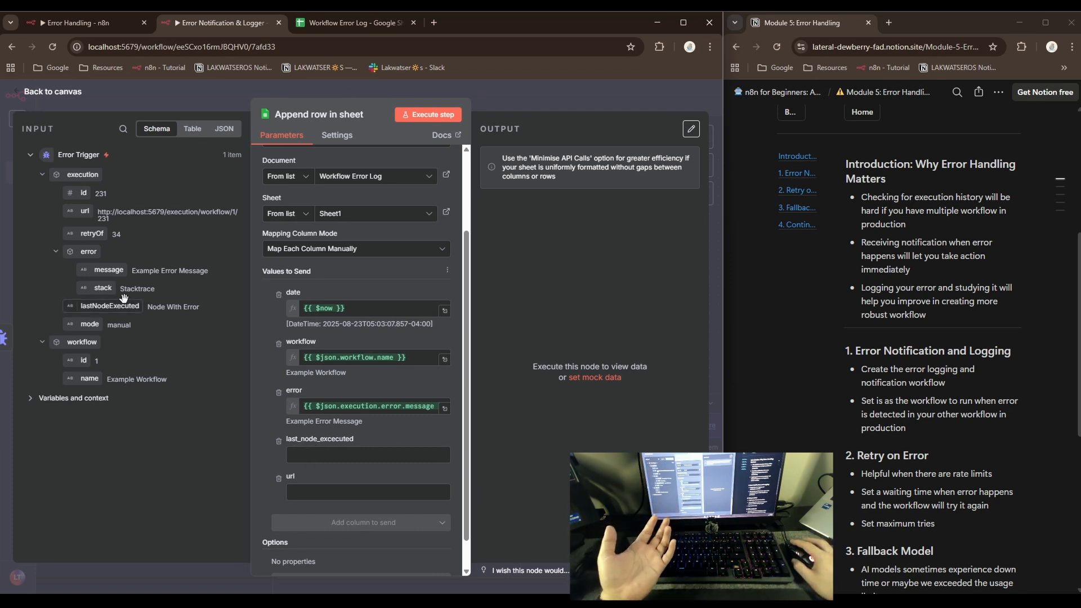
Map the last_node_excecuted column to the Error Trigger's lastNodeExecuted field and the url column to its execution url.
{"action": "left_click_drag", "start_coordinate": [110, 305], "coordinate": [325, 454]}
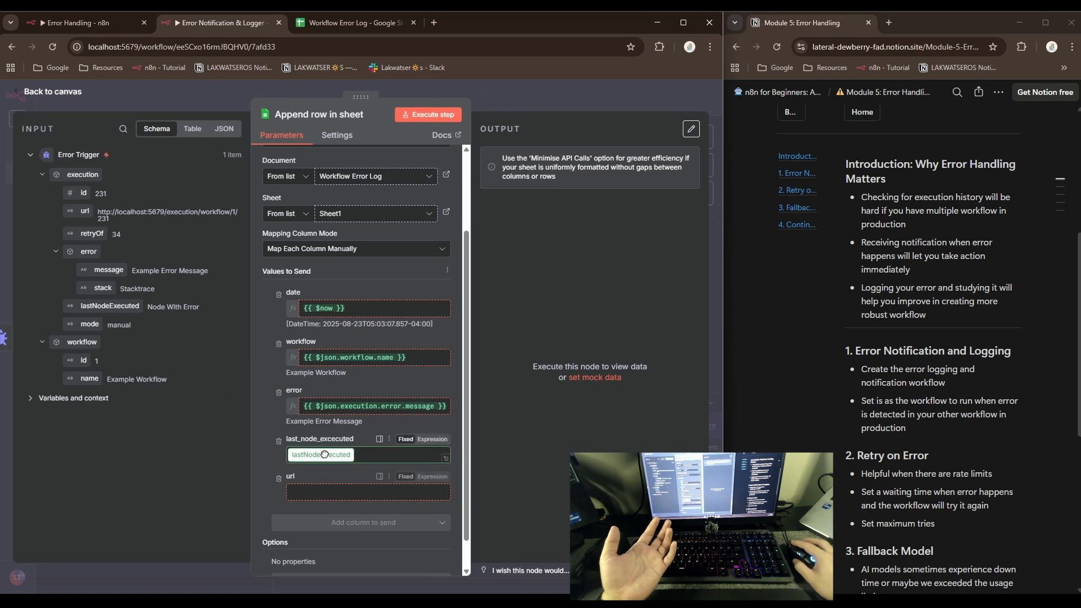
{"action": "left_click", "coordinate": [261, 462]}
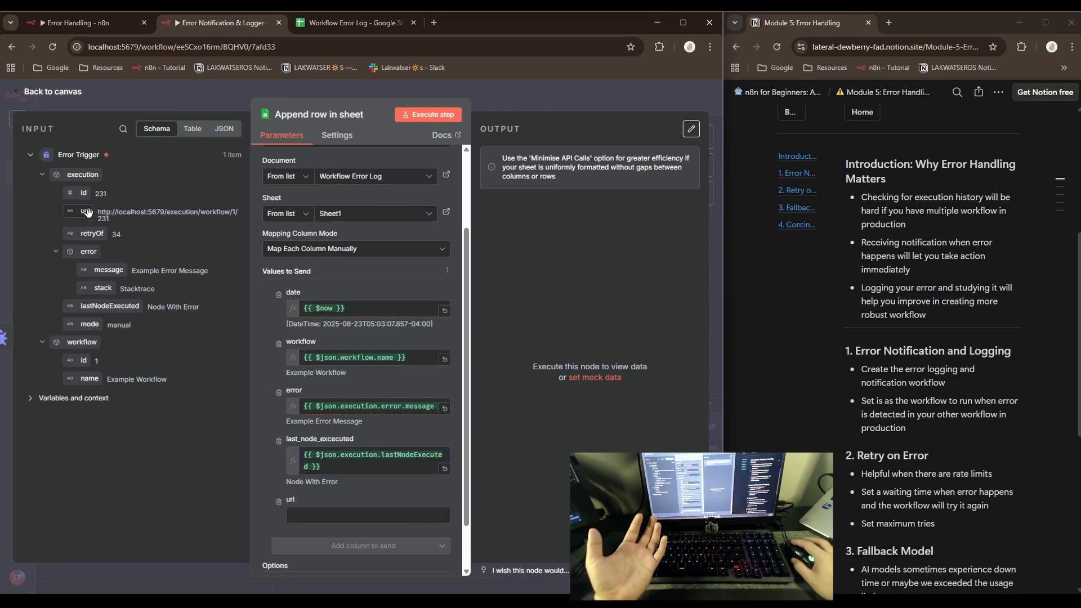
{"action": "left_click_drag", "start_coordinate": [85, 211], "coordinate": [313, 514]}
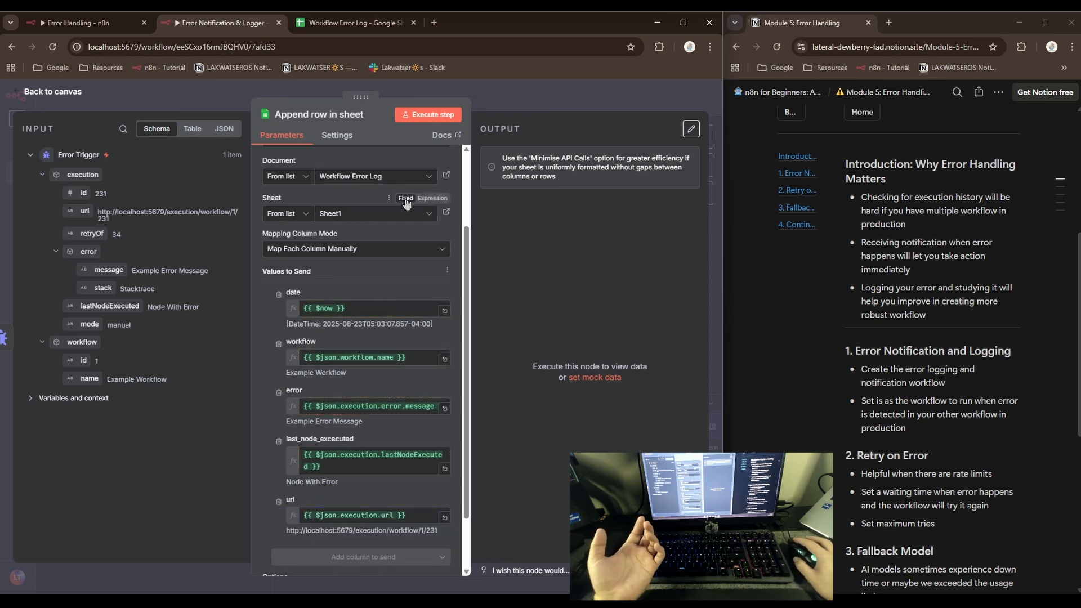
Execute the append node, check the new row's cells in the Workflow Error Log spreadsheet, and return to the workflow canvas.
{"action": "left_click", "coordinate": [425, 116]}
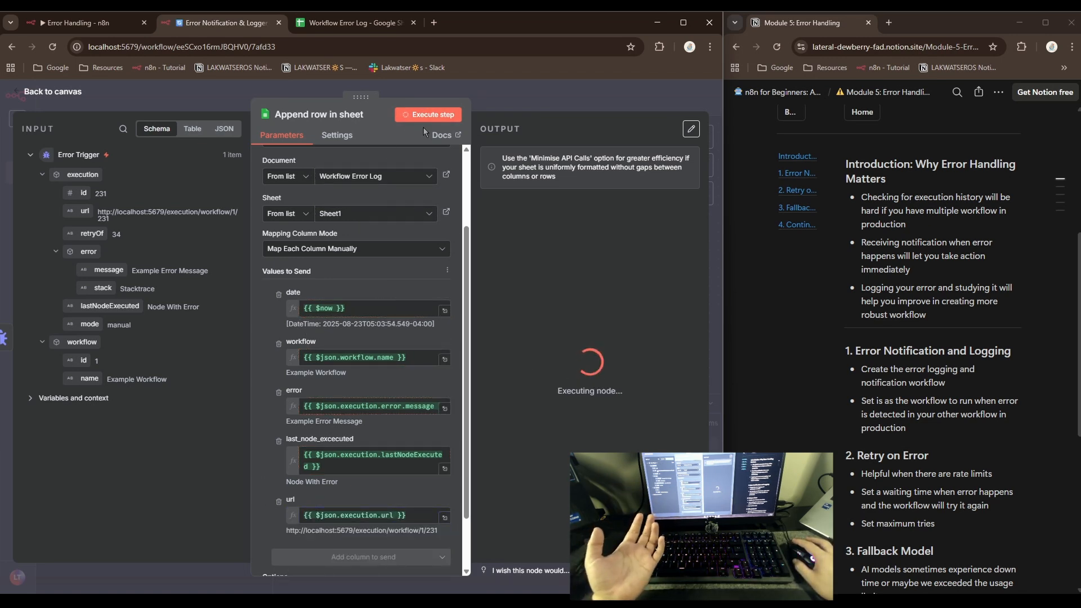
{"action": "left_click", "coordinate": [353, 25]}
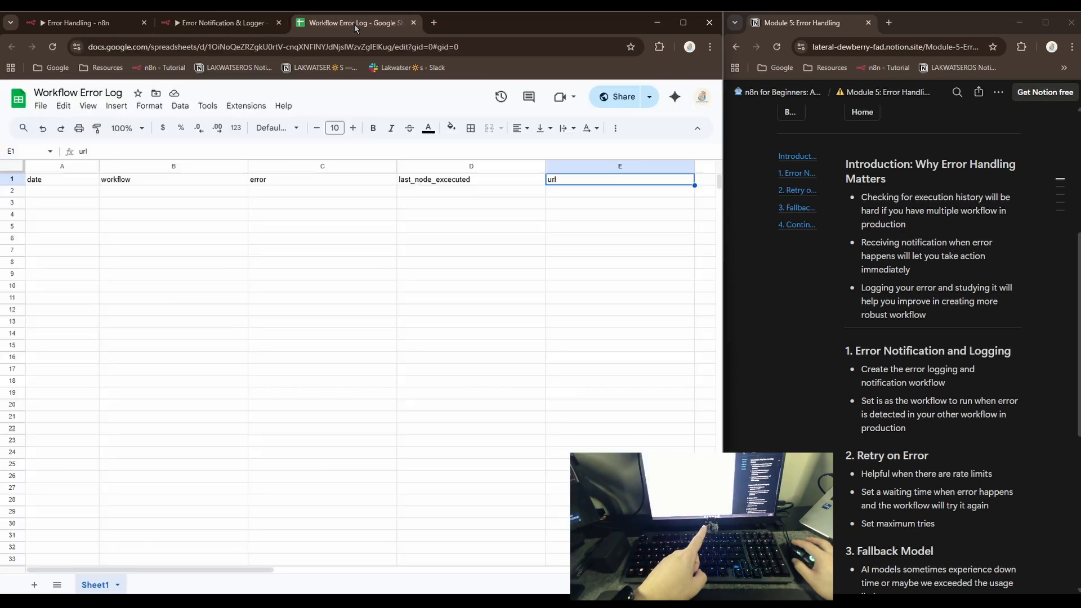
{"action": "left_click", "coordinate": [65, 192]}
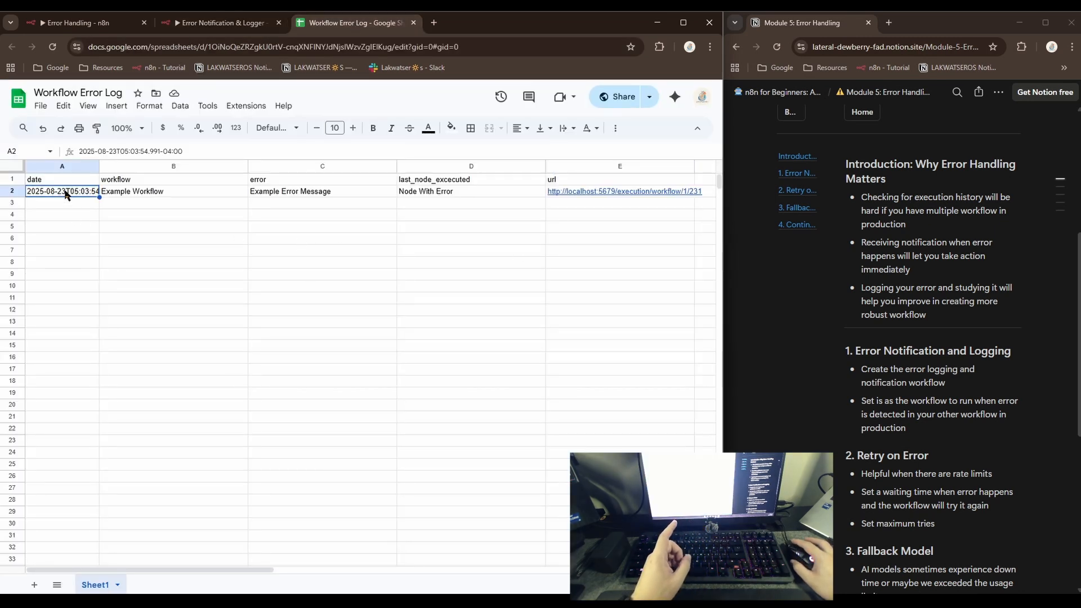
{"action": "left_click", "coordinate": [153, 195]}
{"action": "left_click", "coordinate": [354, 194]}
{"action": "left_click", "coordinate": [428, 193]}
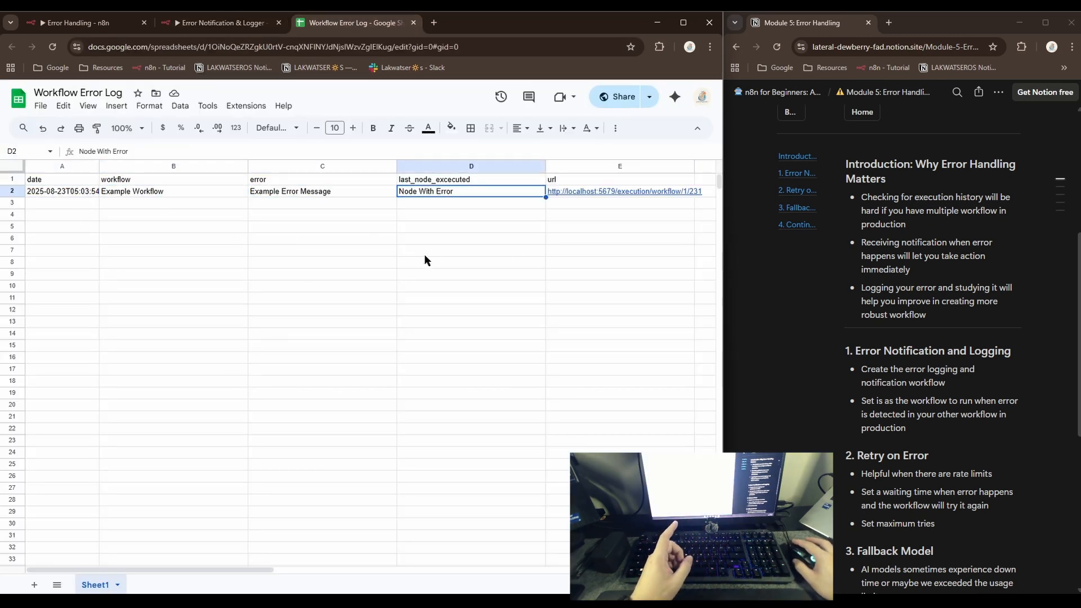
{"action": "left_click", "coordinate": [197, 22]}
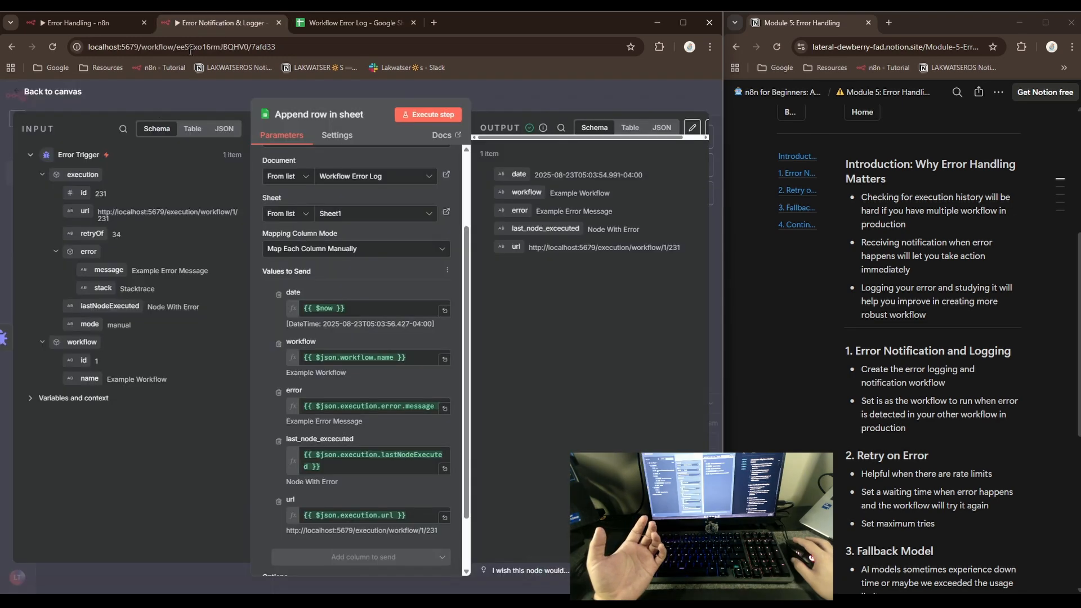
{"action": "left_click", "coordinate": [47, 99]}
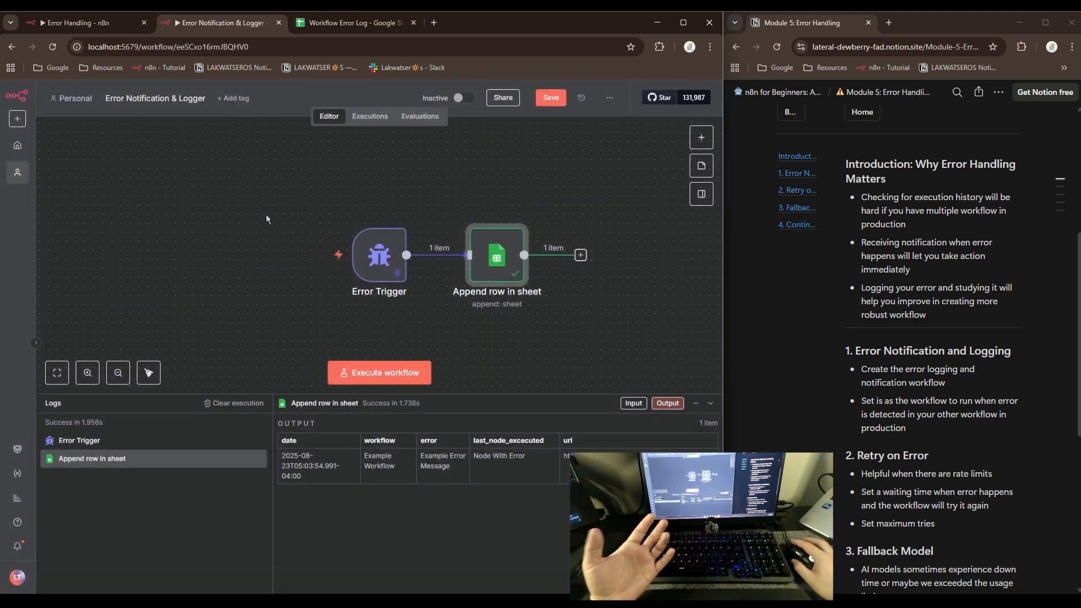
Add a Gmail "Send a message" node on a second branch from the Error Trigger.
{"action": "left_click", "coordinate": [56, 373]}
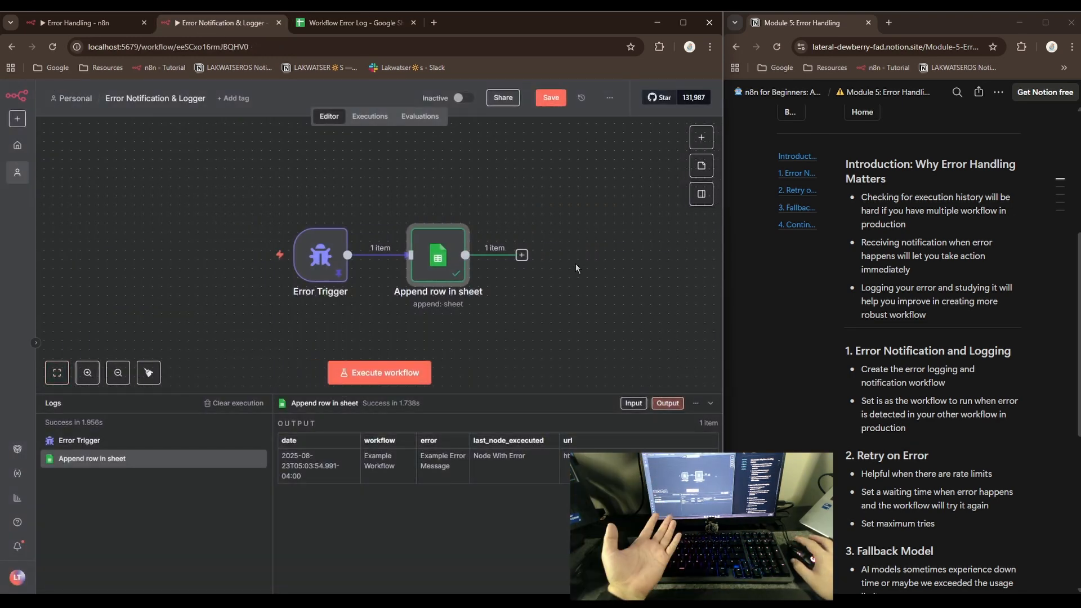
{"action": "left_click", "coordinate": [521, 255]}
{"action": "left_click", "coordinate": [468, 181]}
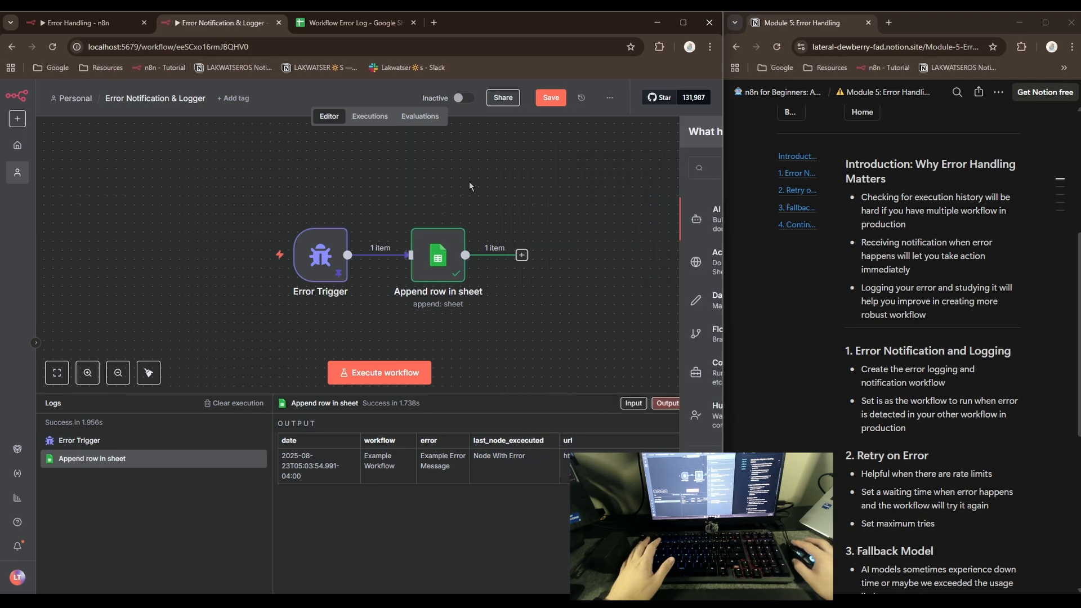
{"action": "left_click_drag", "start_coordinate": [347, 255], "coordinate": [482, 170]}
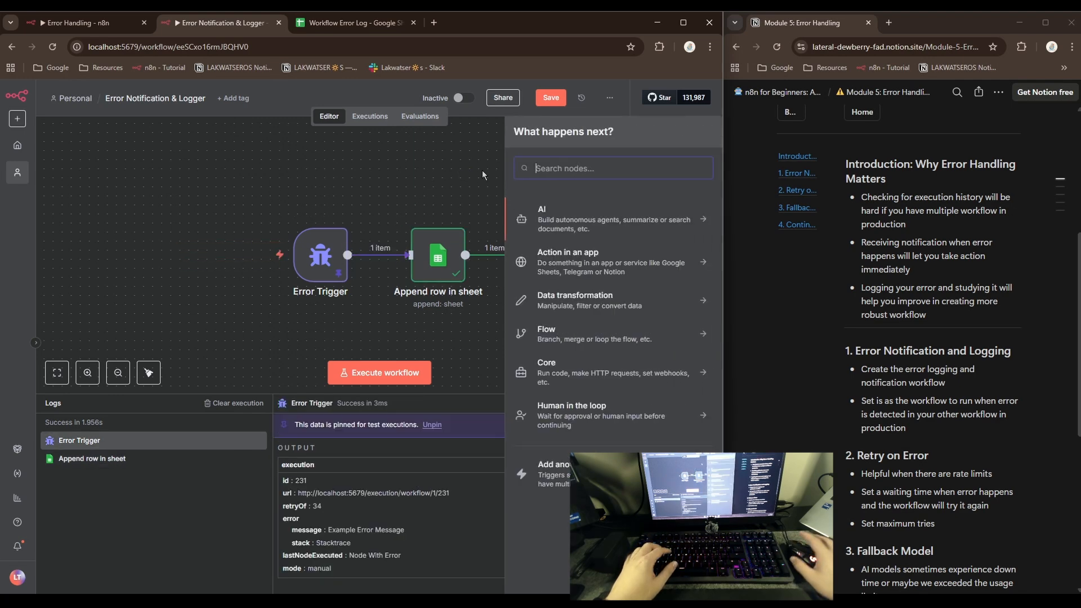
{"action": "type", "text": "gma"}
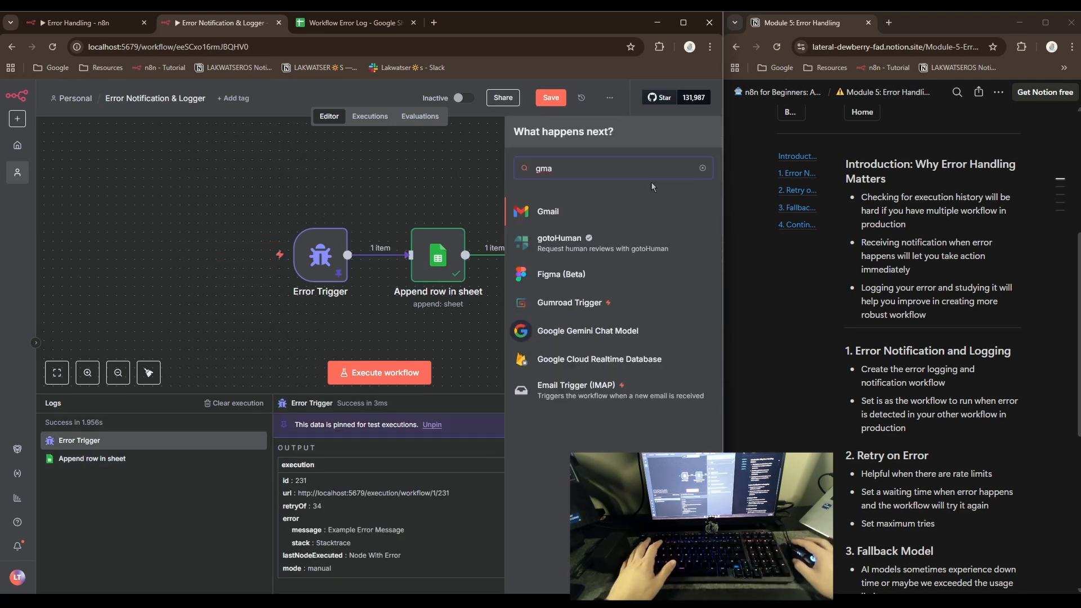
{"action": "left_click", "coordinate": [555, 211]}
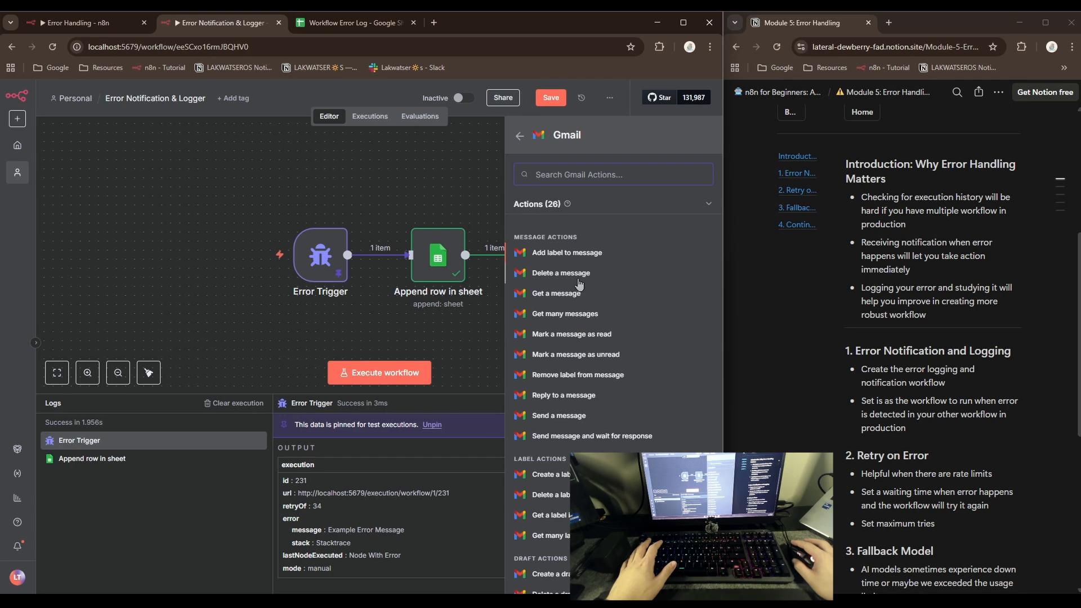
{"action": "left_click", "coordinate": [557, 416]}
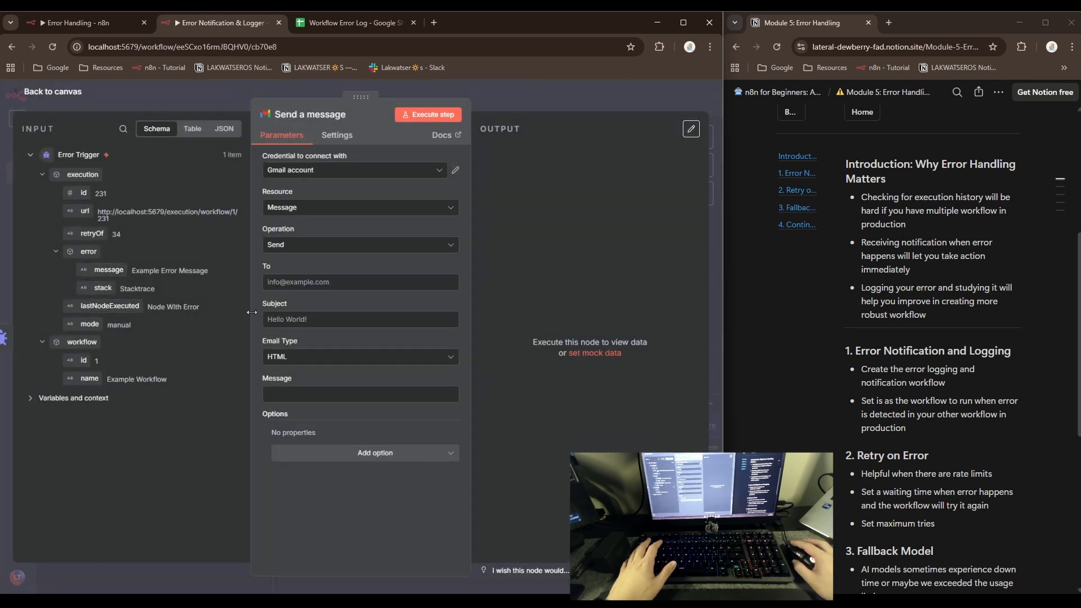
Set the Gmail node's message to the expression {{ $json.execution.url }} and return to the canvas.
{"action": "left_click", "coordinate": [298, 320]}
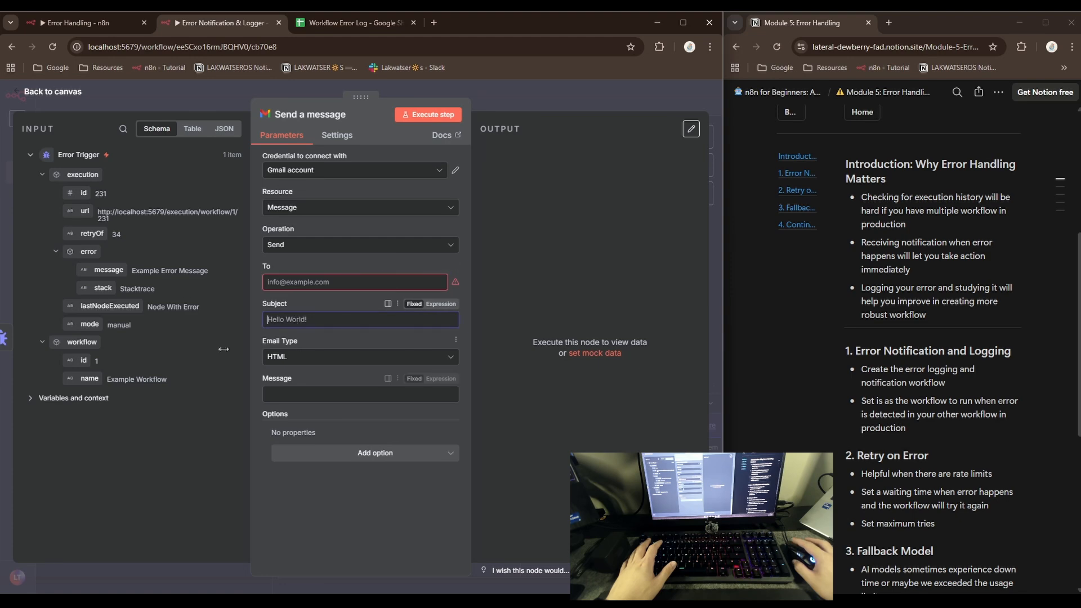
{"action": "left_click_drag", "start_coordinate": [76, 205], "coordinate": [316, 394]}
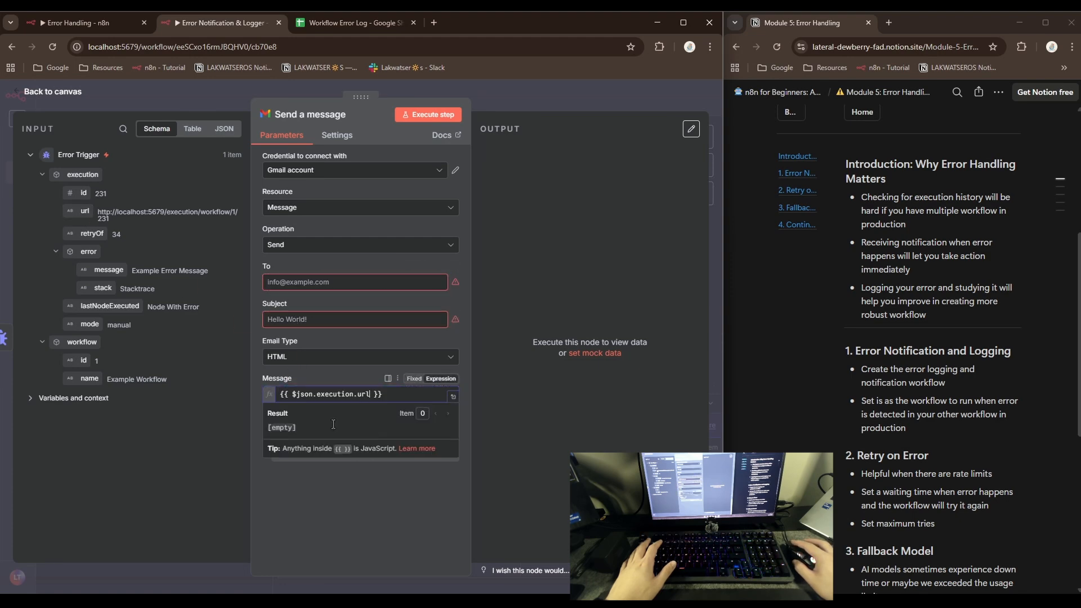
{"action": "left_click", "coordinate": [38, 97]}
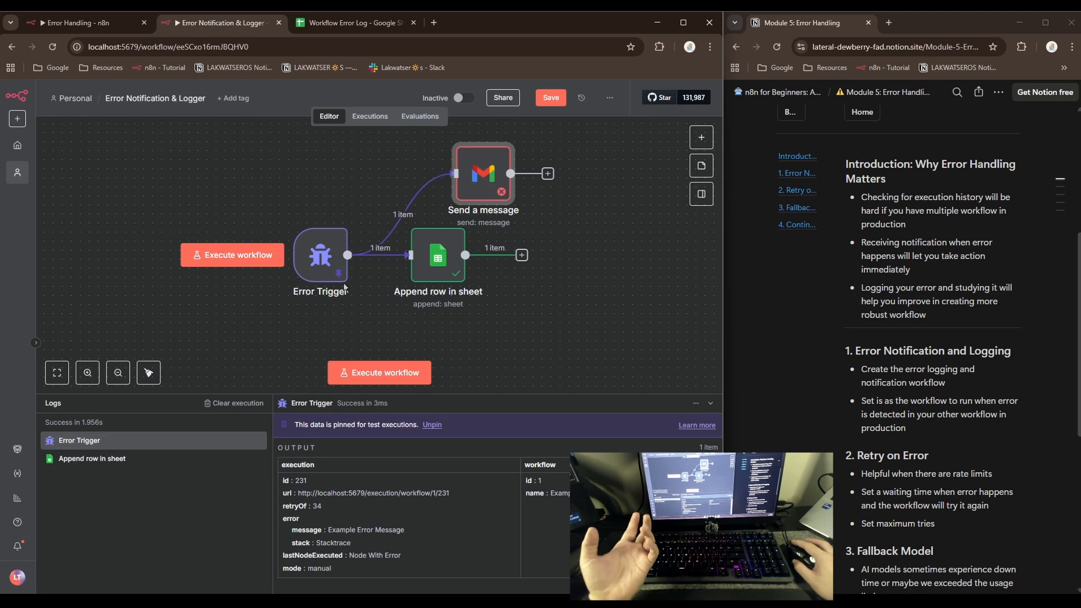
Add a Slack "Send a message" node connected to the Error Trigger and place it below the append row node.
{"action": "left_click", "coordinate": [60, 376]}
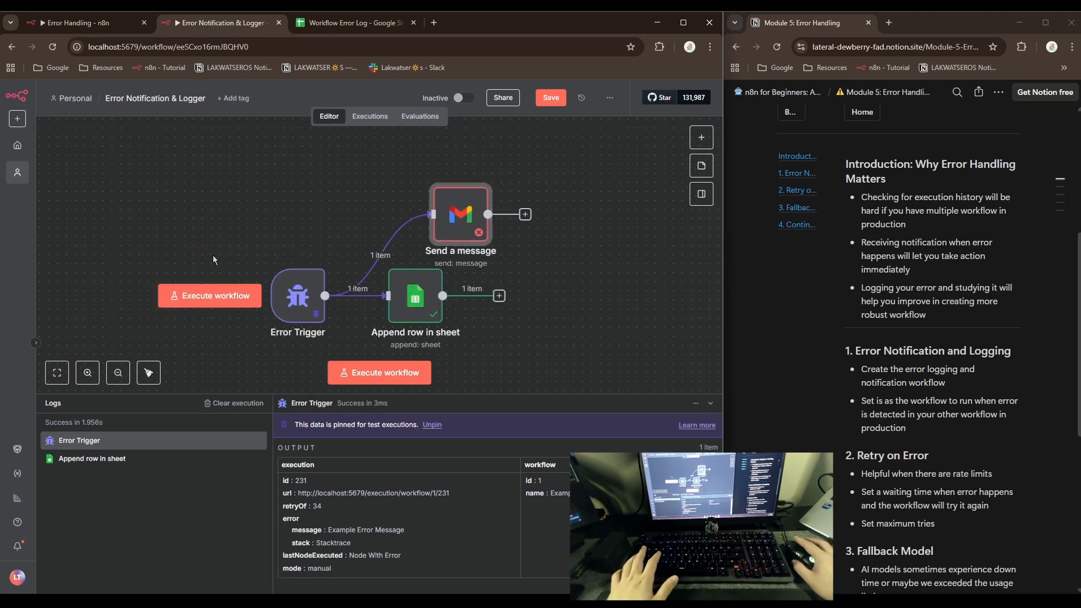
{"action": "scroll", "coordinate": [190, 193], "scroll_direction": "down", "scroll_amount": 3}
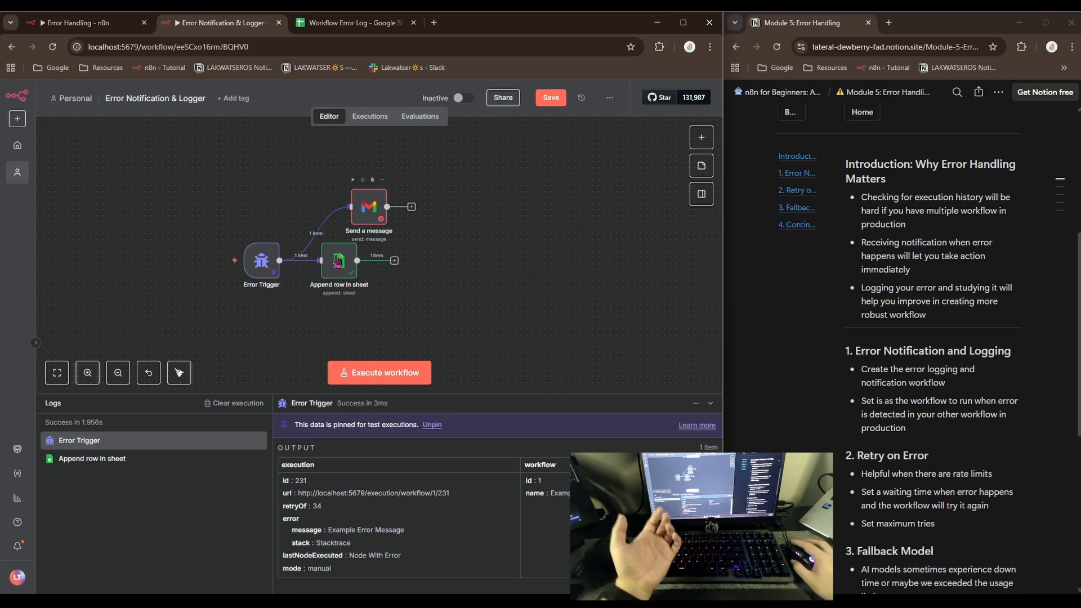
{"action": "key", "text": "Tab"}
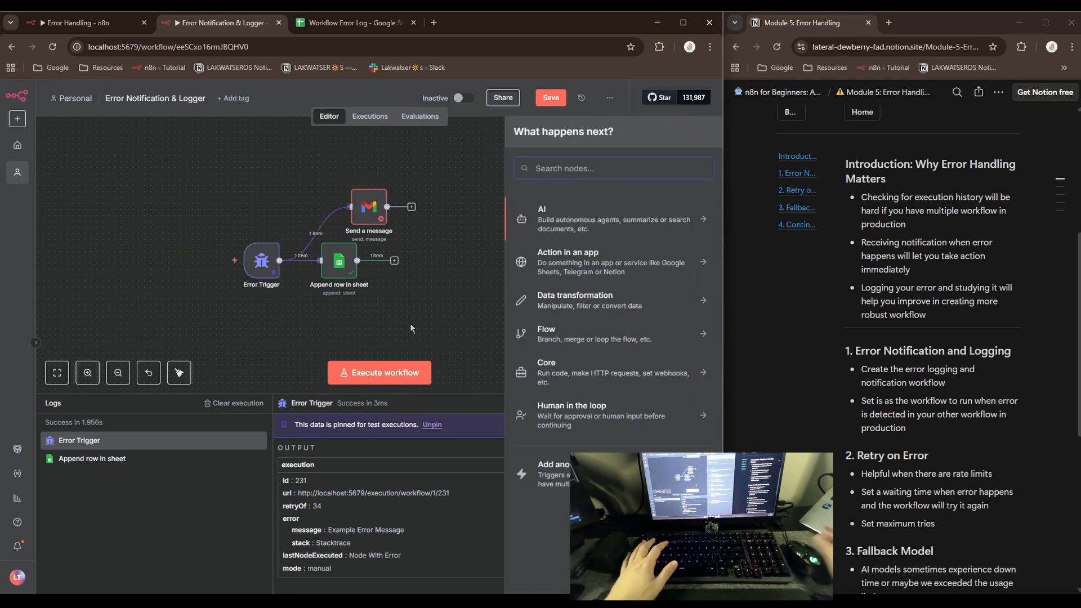
{"action": "type", "text": "sla"}
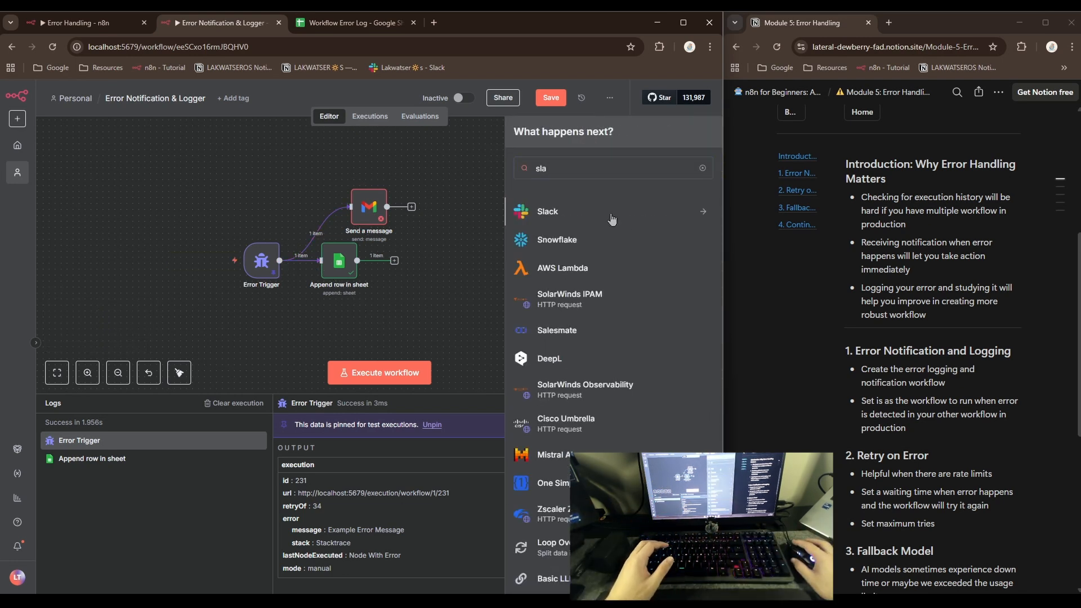
{"action": "left_click", "coordinate": [610, 214]}
{"action": "scroll", "coordinate": [585, 322], "scroll_direction": "down", "scroll_amount": 2}
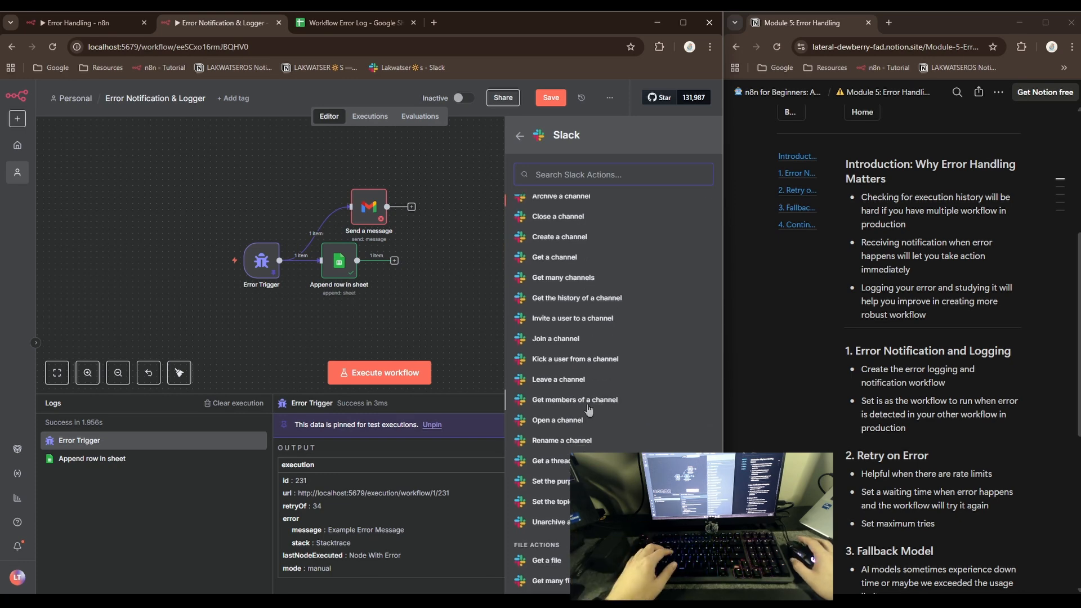
{"action": "type", "text": "se"}
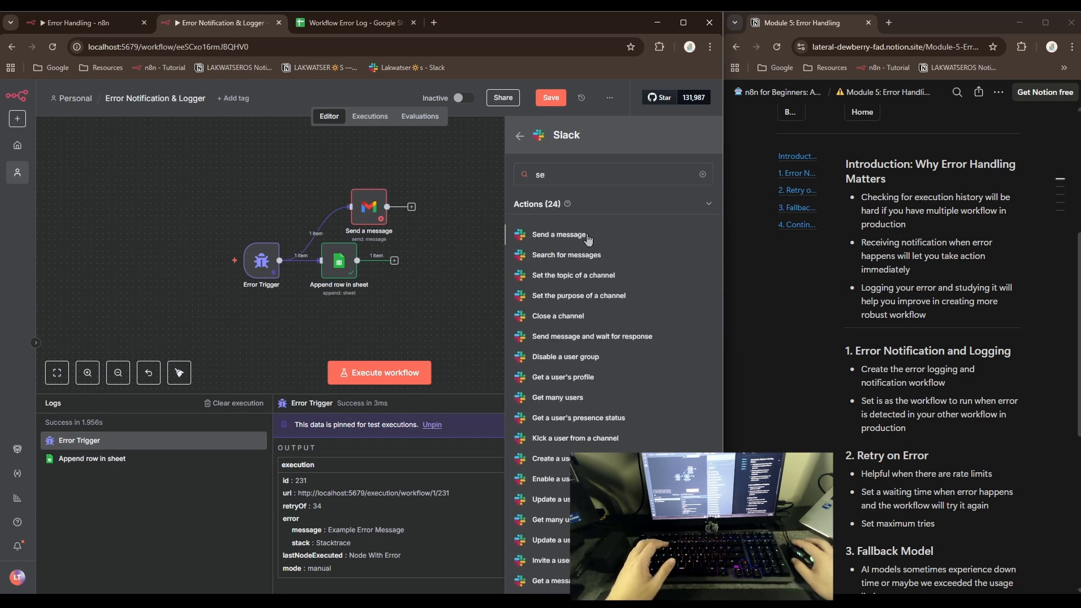
{"action": "left_click", "coordinate": [563, 234]}
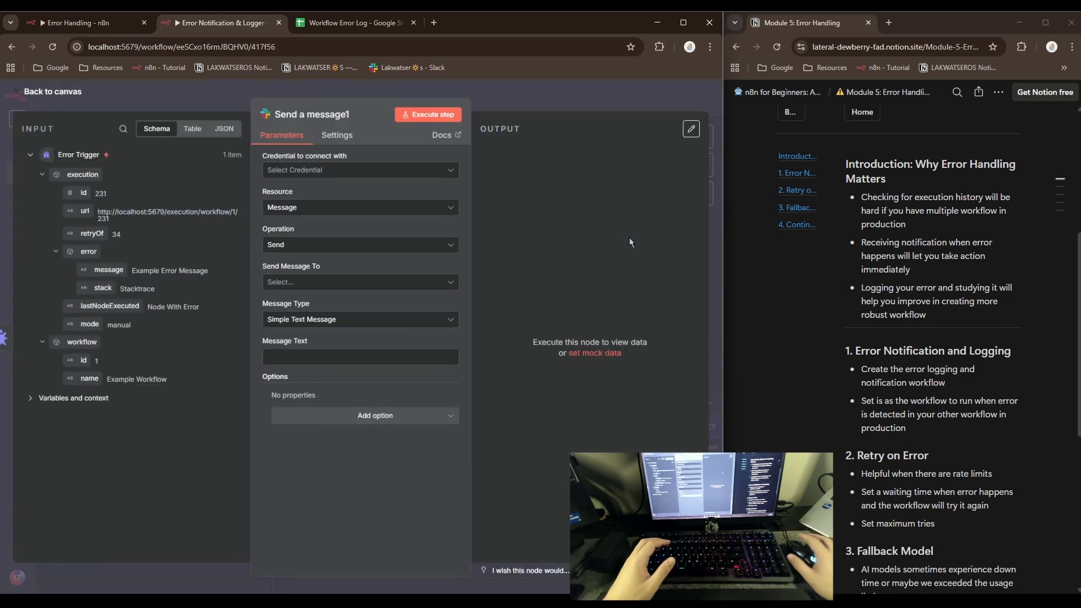
{"action": "left_click", "coordinate": [44, 97]}
{"action": "left_click_drag", "start_coordinate": [427, 322], "coordinate": [349, 334]}
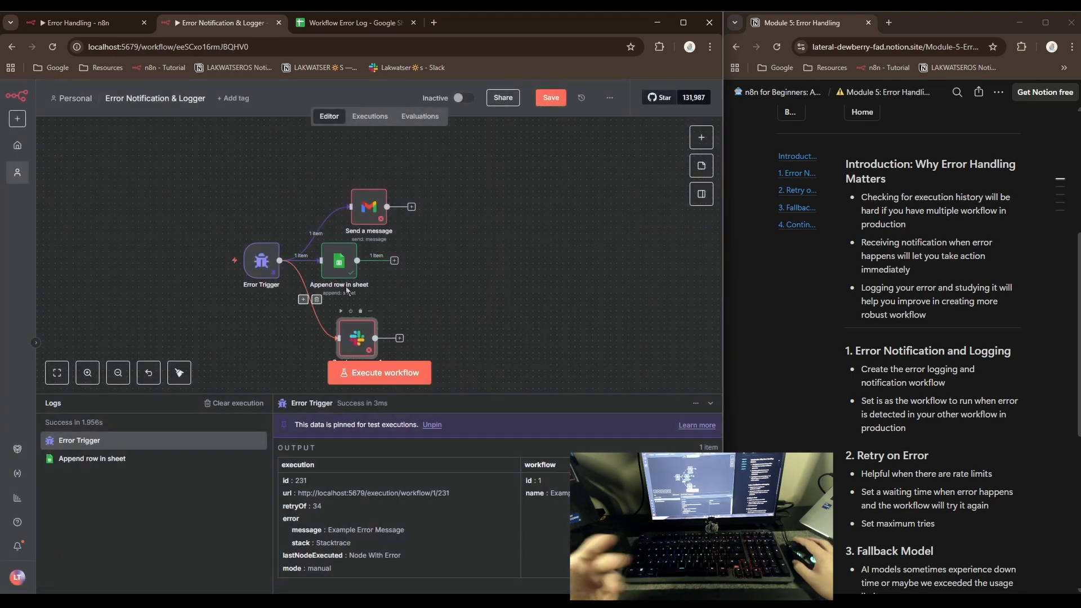
Disconnect the Gmail and Slack message nodes from the Error Trigger and delete both nodes.
{"action": "left_click", "coordinate": [56, 372]}
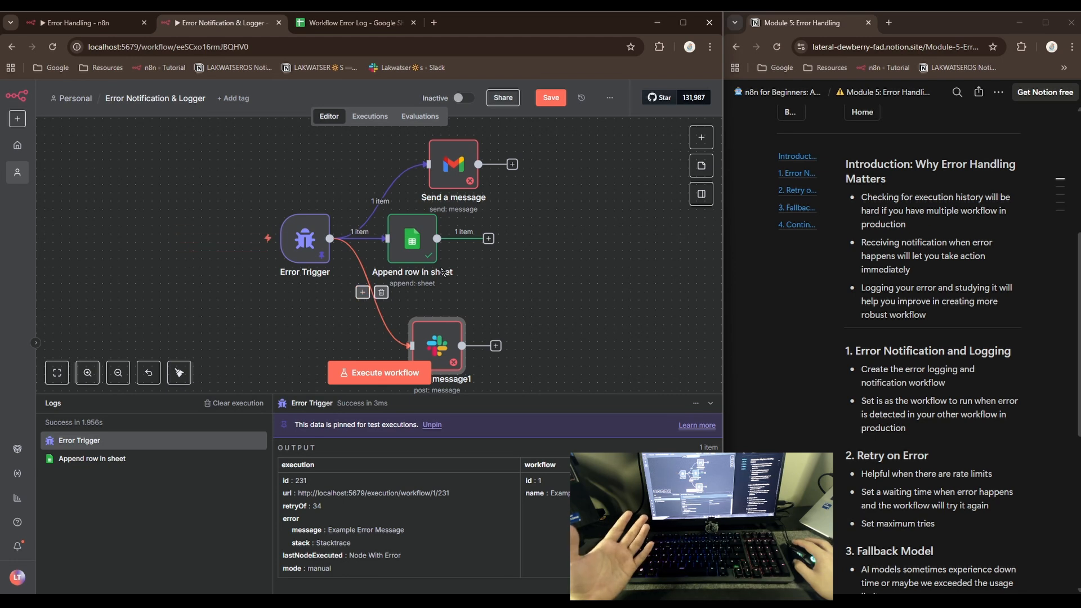
{"action": "left_click", "coordinate": [416, 201]}
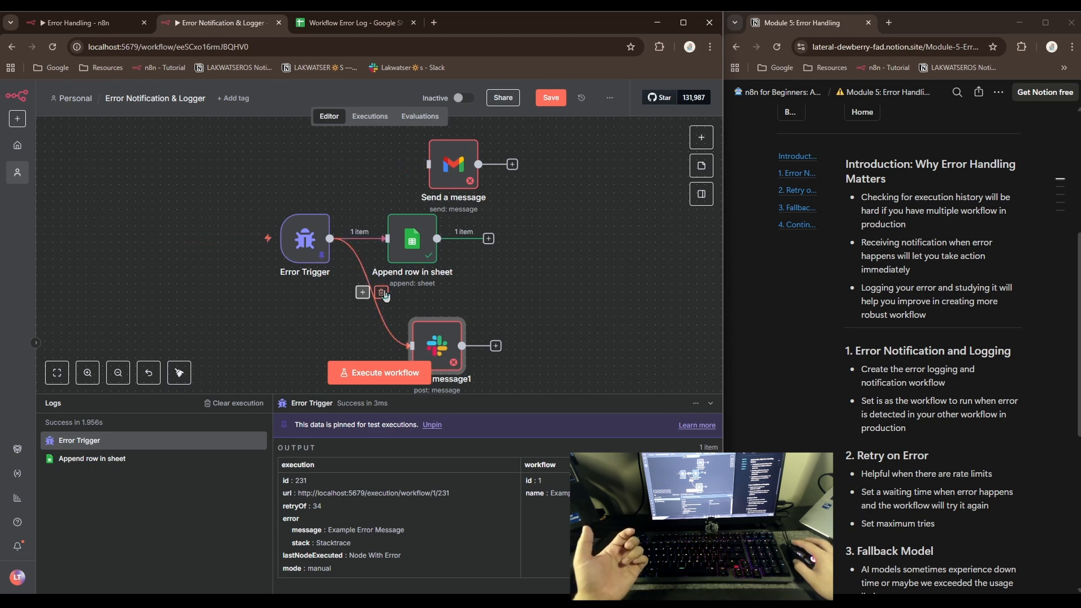
{"action": "left_click", "coordinate": [382, 293]}
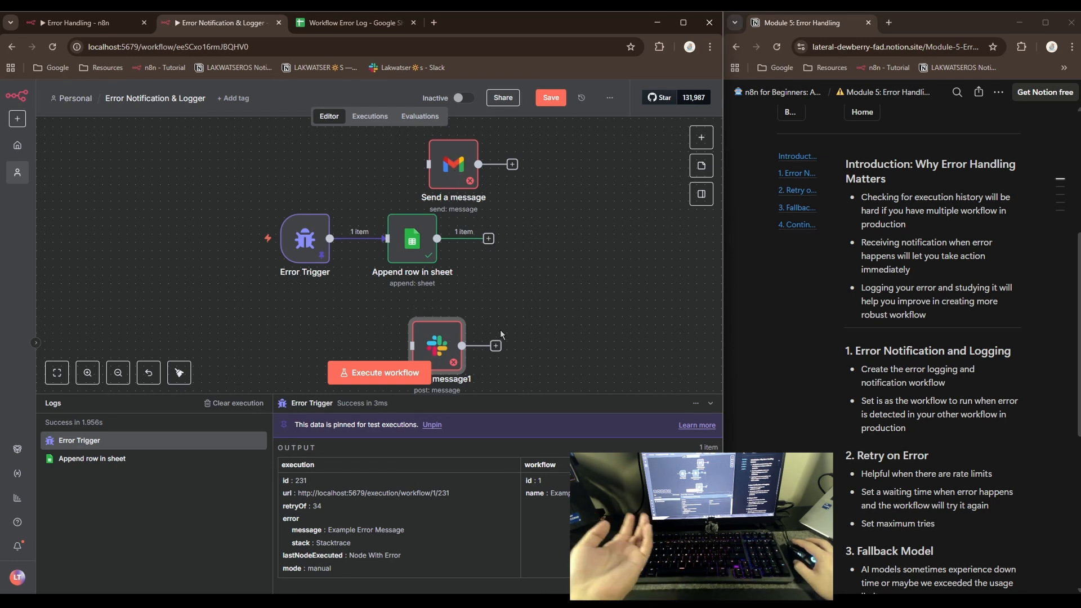
{"action": "left_click", "coordinate": [457, 130]}
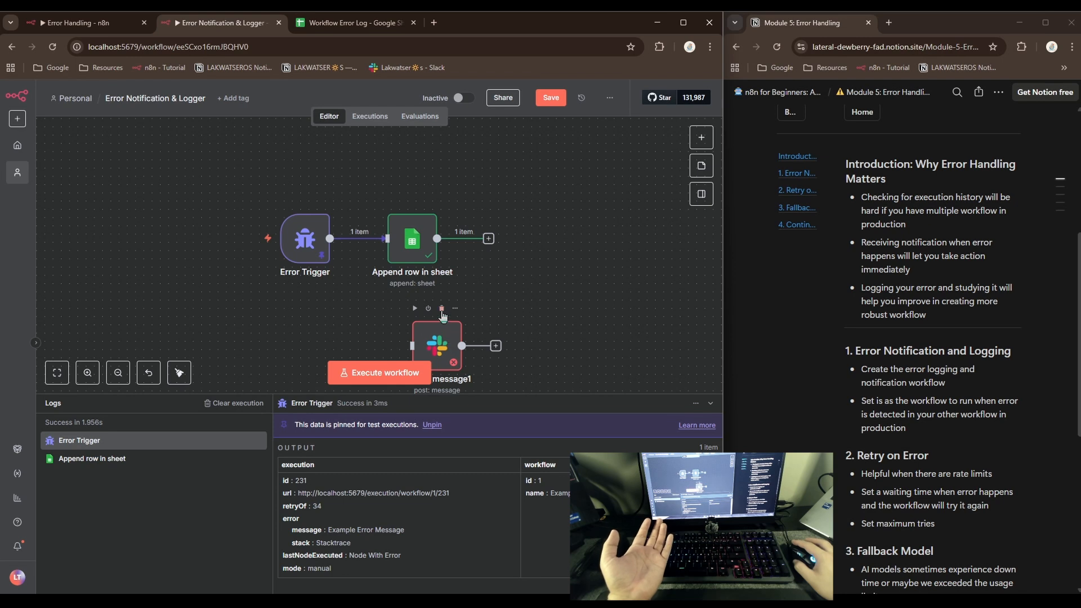
{"action": "left_click", "coordinate": [441, 309]}
Unpin the Error Trigger's test data and save the Error Notification & Logger workflow.
{"action": "left_click", "coordinate": [551, 97]}
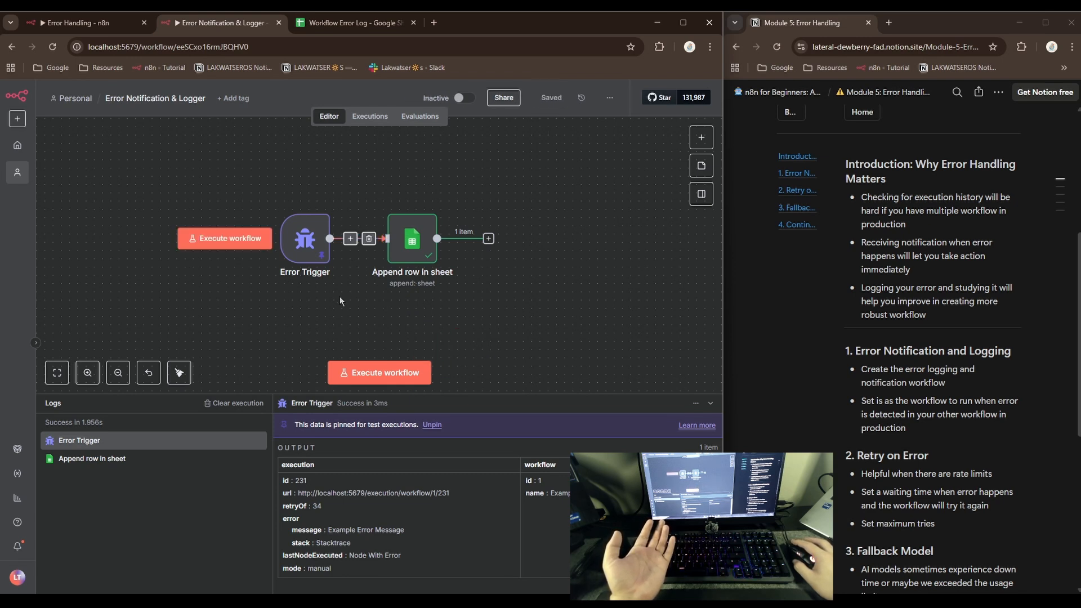
{"action": "key", "text": "p"}
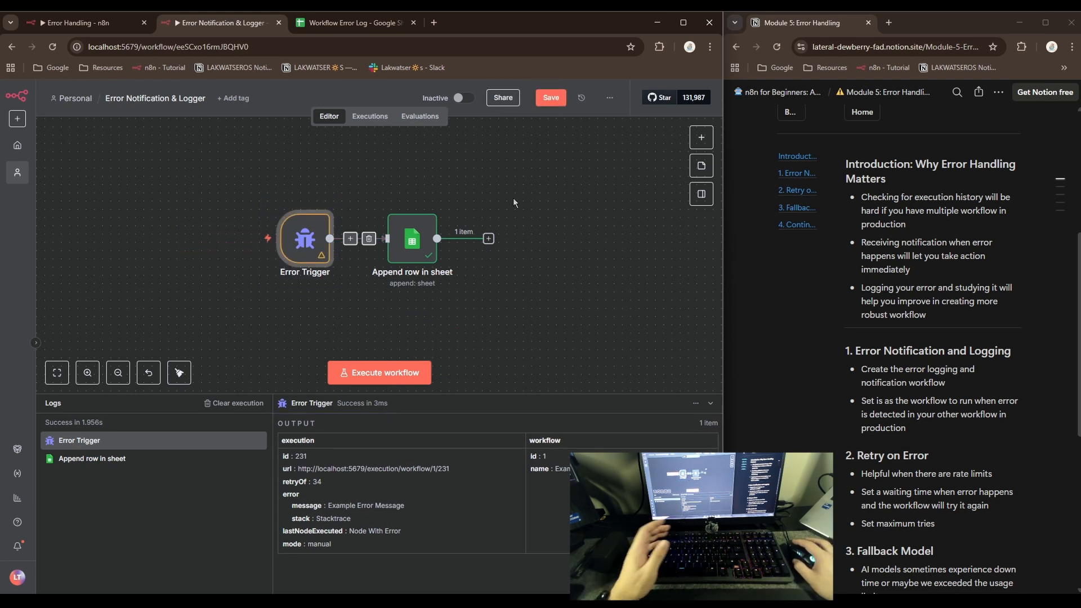
{"action": "left_click", "coordinate": [550, 98]}
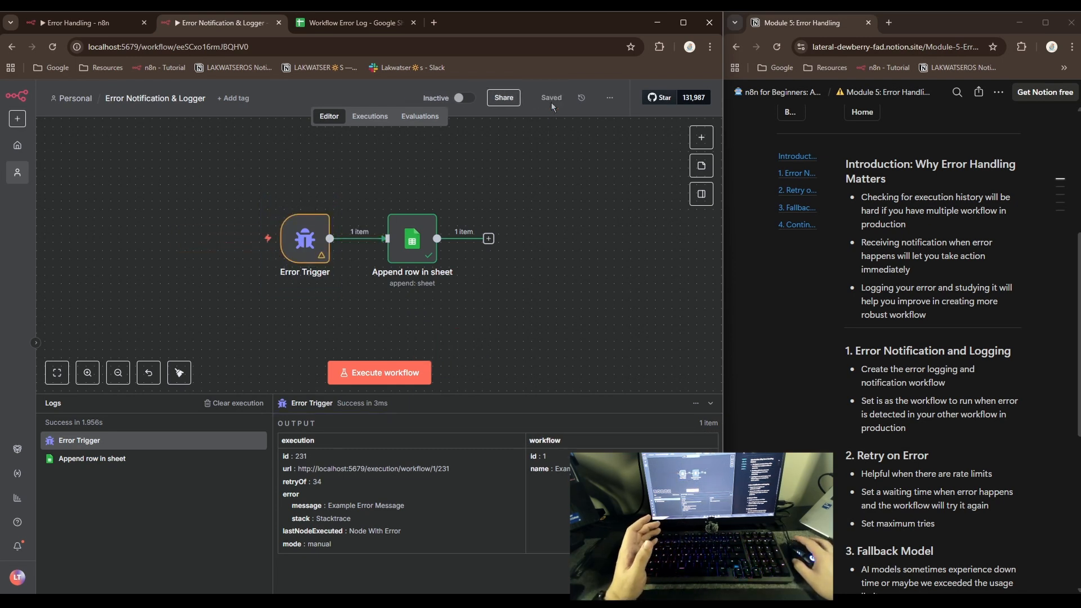
View the Error Handling workflow and return to the Error Notification & Logger workflow.
{"action": "left_click", "coordinate": [60, 22]}
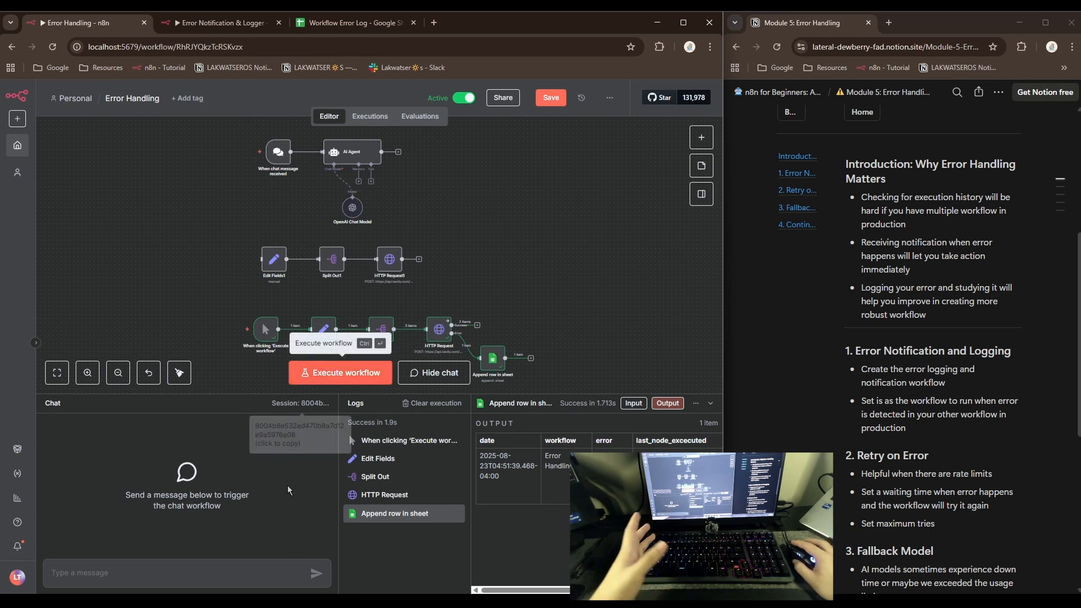
{"action": "left_click", "coordinate": [242, 22]}
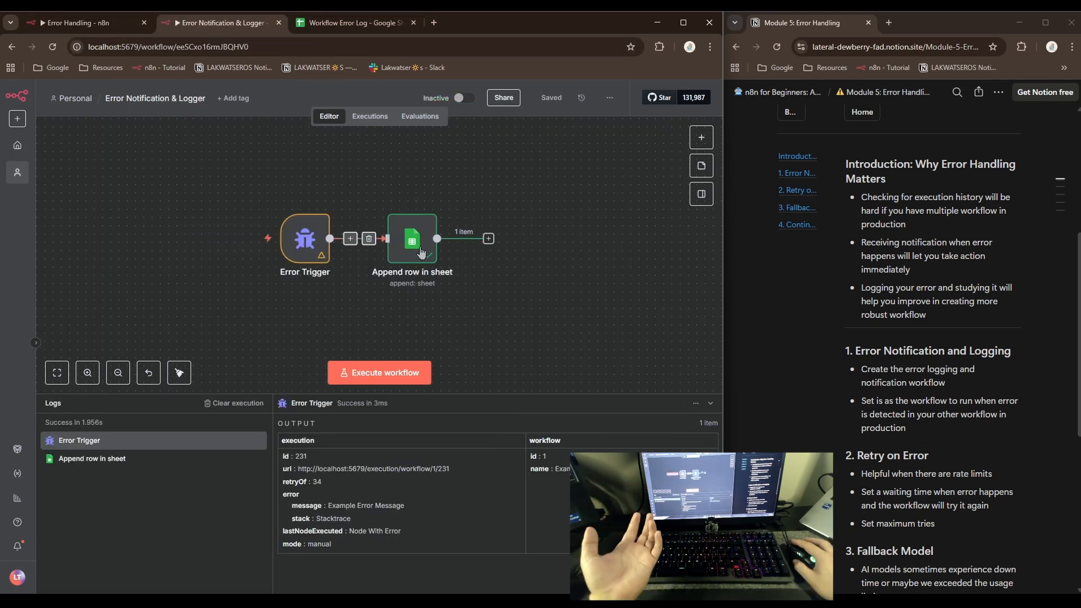
Set Error Notification & Logger as the error workflow in the Error Handling workflow's settings and save the settings.
{"action": "left_click", "coordinate": [349, 22]}
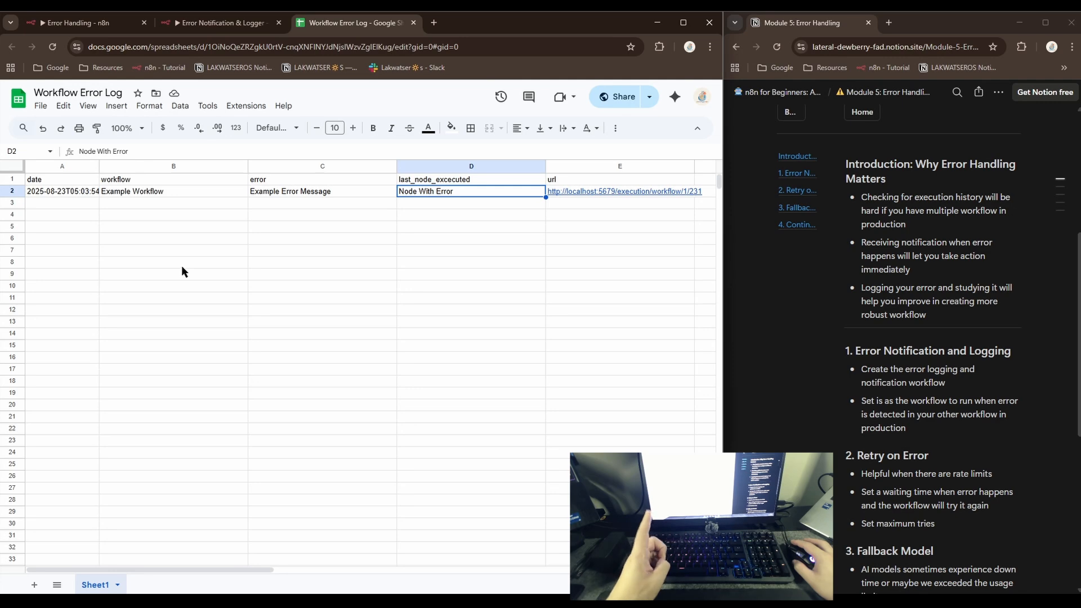
{"action": "left_click", "coordinate": [90, 28]}
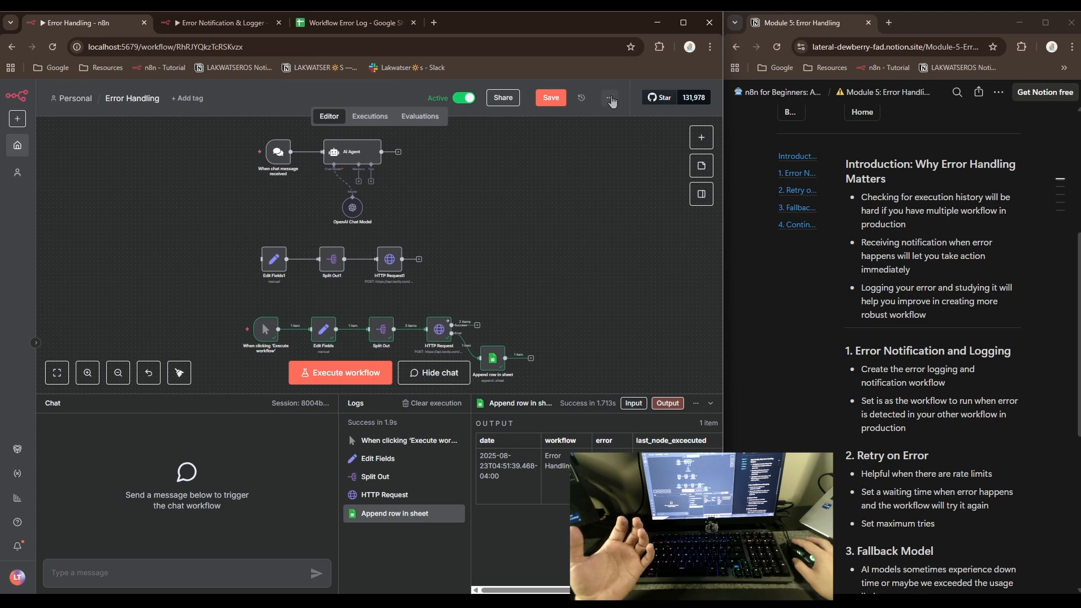
{"action": "left_click", "coordinate": [611, 101]}
{"action": "left_click", "coordinate": [592, 226]}
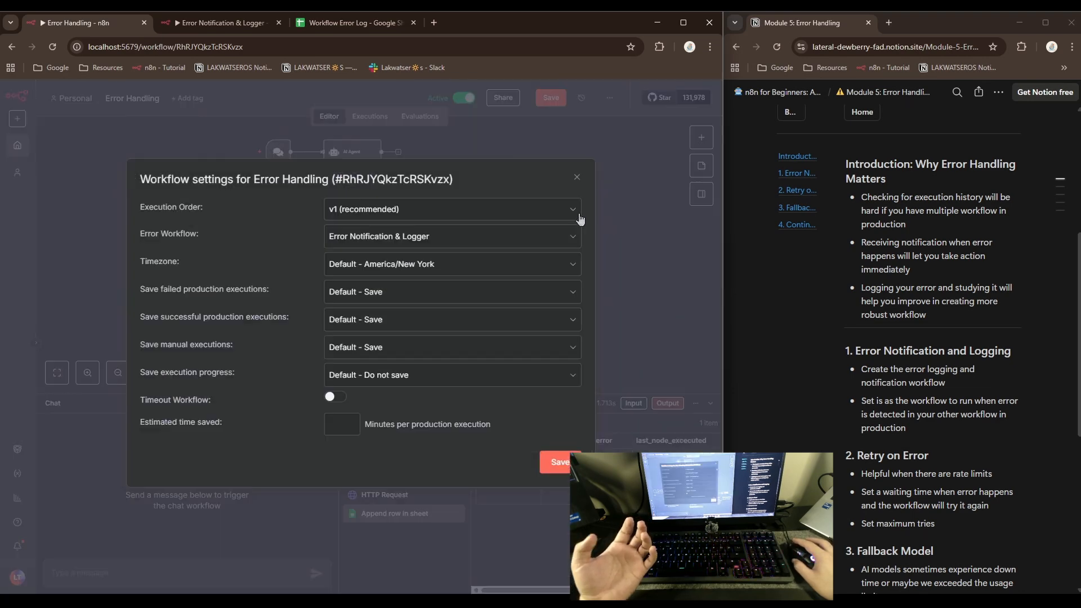
{"action": "left_click", "coordinate": [349, 239]}
{"action": "left_click", "coordinate": [349, 265]}
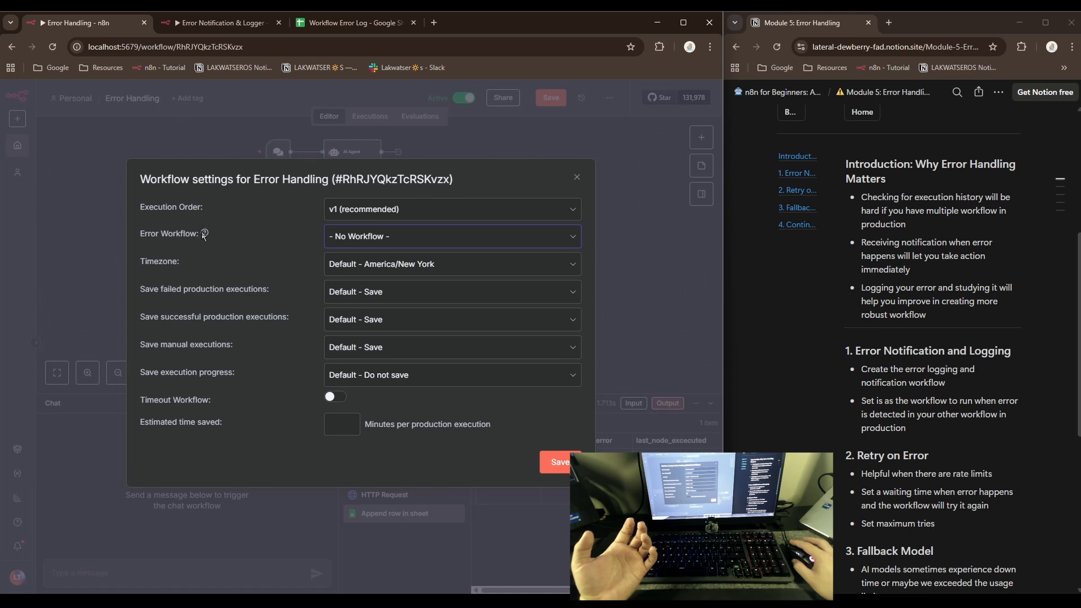
{"action": "mouse_move", "coordinate": [206, 234]}
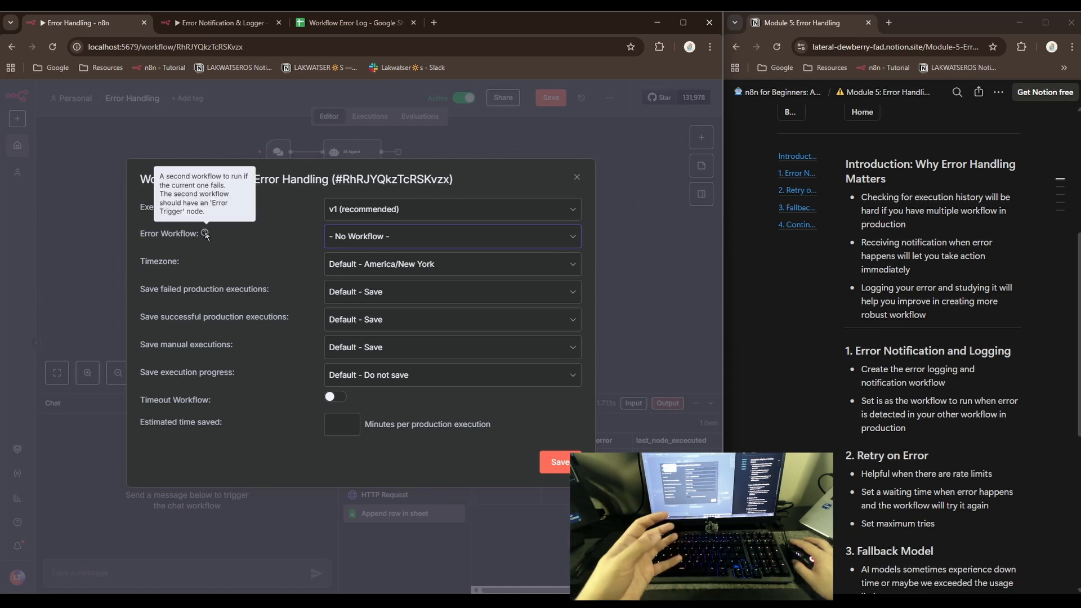
{"action": "left_click", "coordinate": [428, 236]}
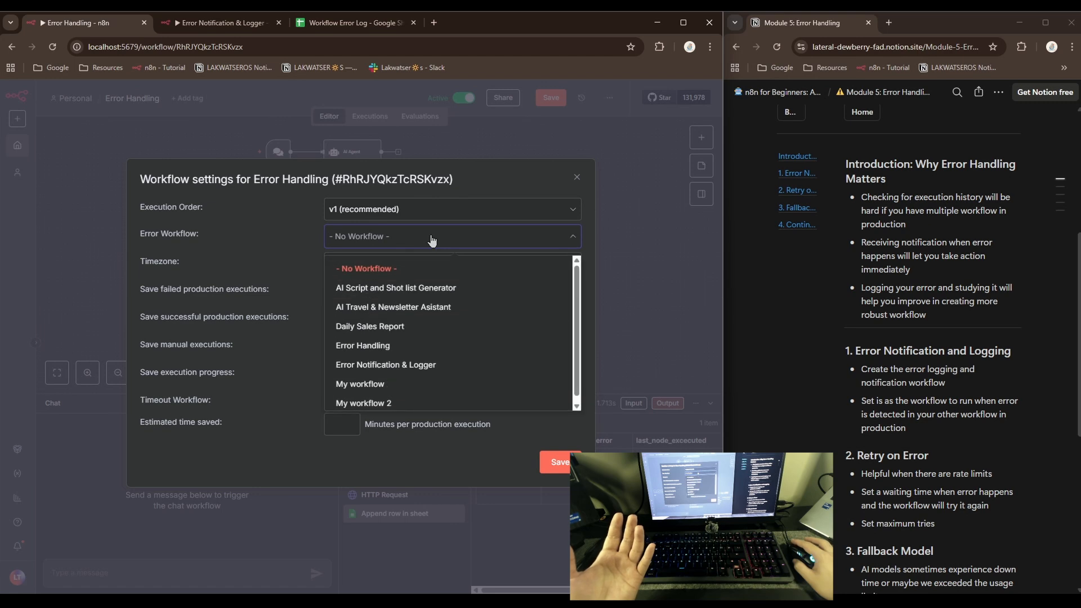
{"action": "left_click", "coordinate": [401, 367]}
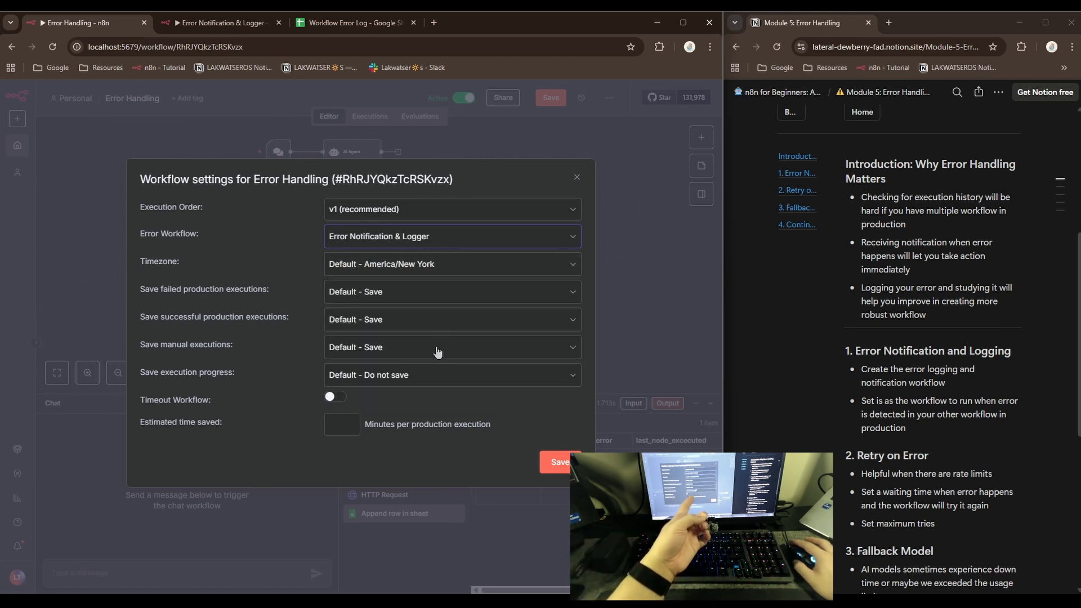
{"action": "left_click", "coordinate": [557, 462]}
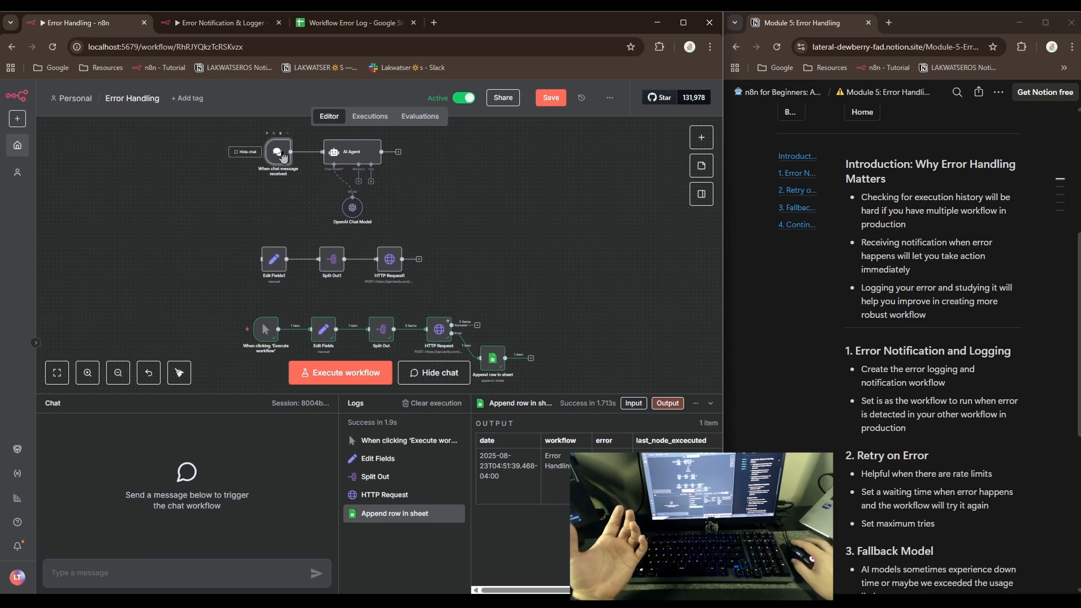
Keep the chat trigger publicly available and change the assistant's name in its initial message to Lakwatsero.
{"action": "double_click", "coordinate": [283, 157]}
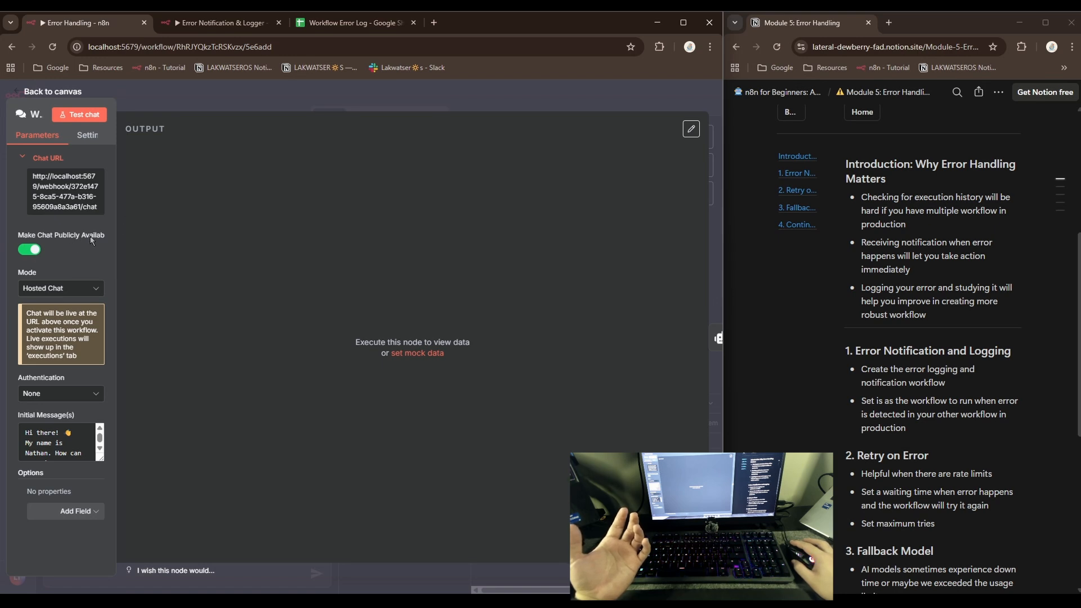
{"action": "left_click", "coordinate": [31, 249]}
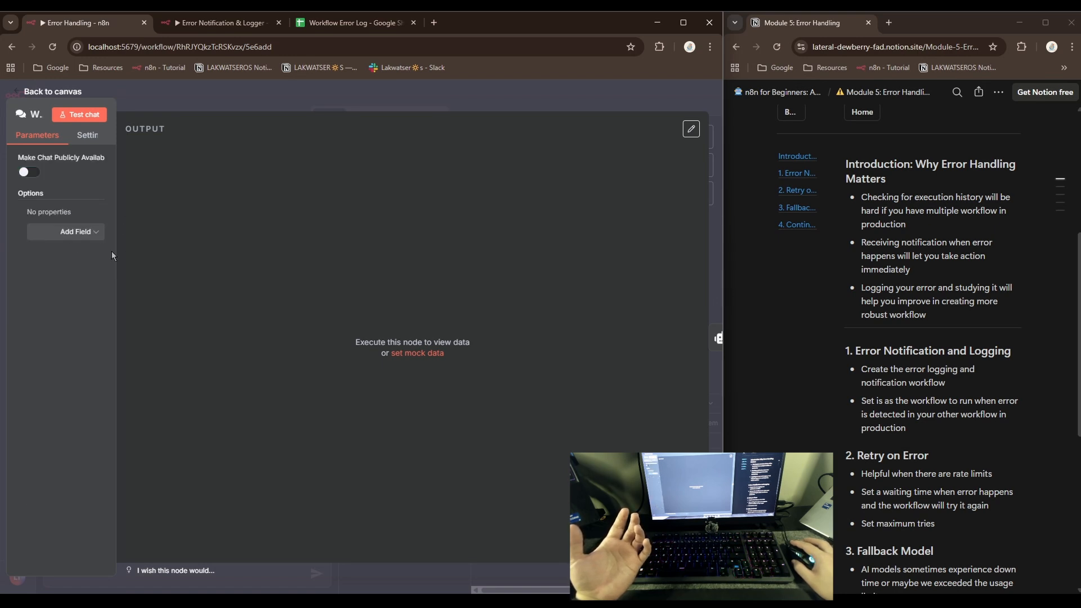
{"action": "left_click_drag", "start_coordinate": [116, 251], "coordinate": [381, 256]}
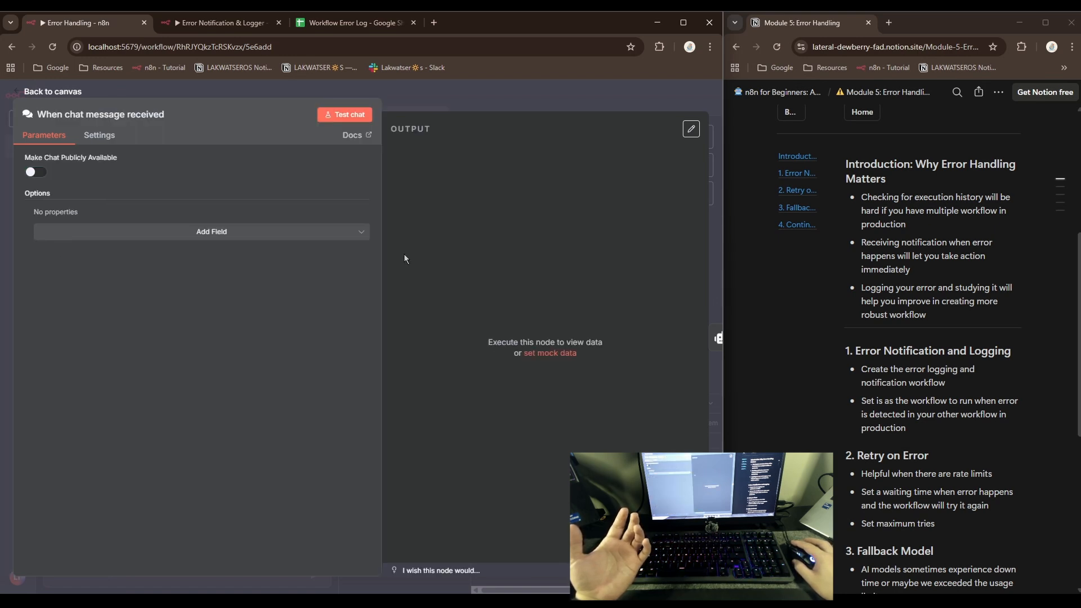
{"action": "left_click", "coordinate": [36, 172]}
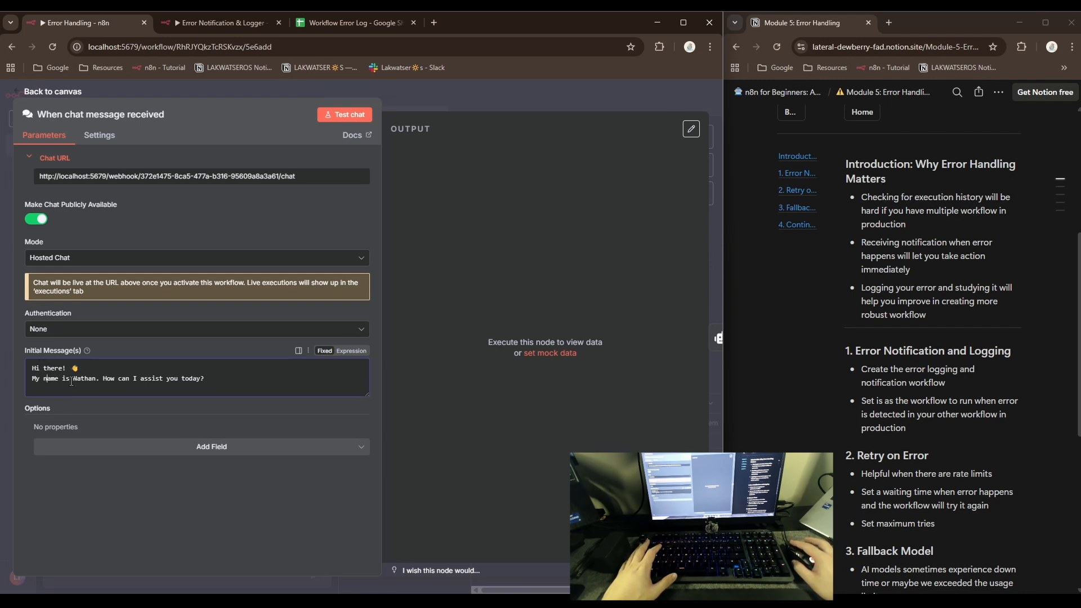
{"action": "type", "text": "Lakwa"}
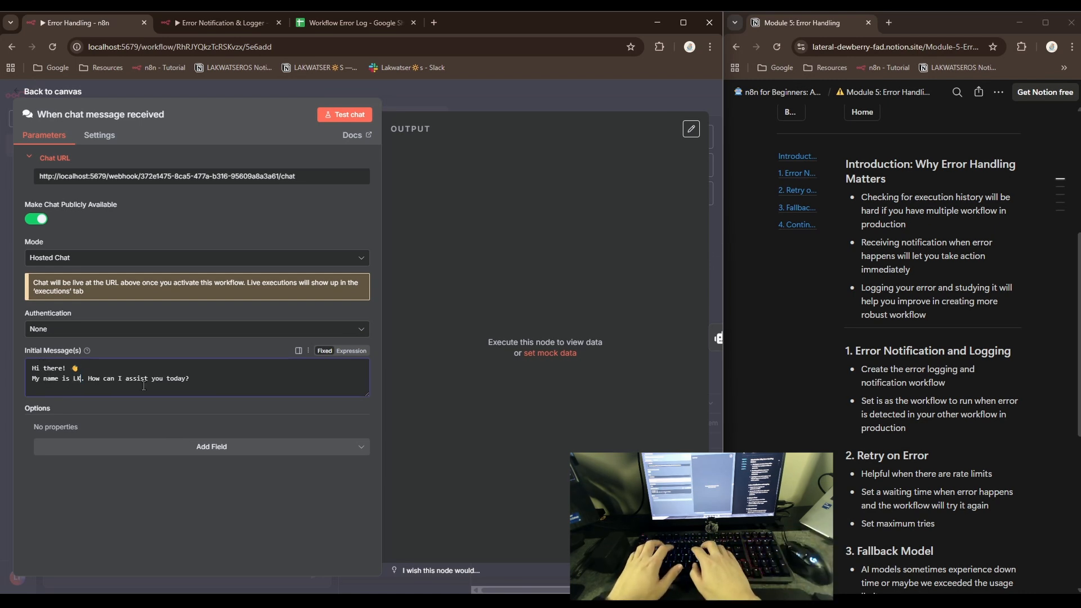
{"action": "type", "text": "tsero"}
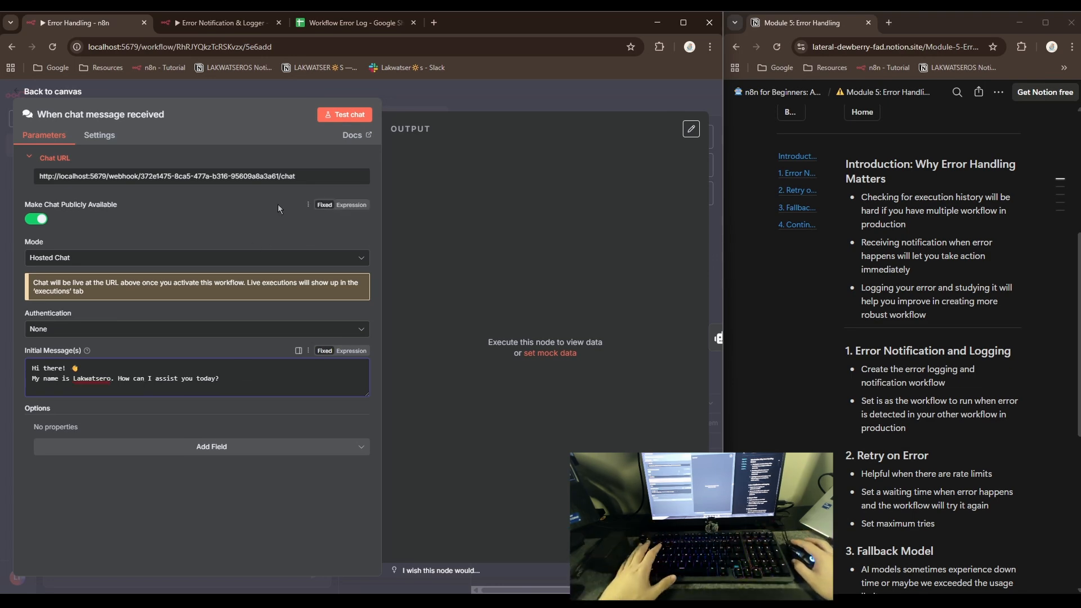
Copy the trigger's Chat URL, save the workflow, and open the hosted chat in a new browser tab.
{"action": "left_click", "coordinate": [191, 176]}
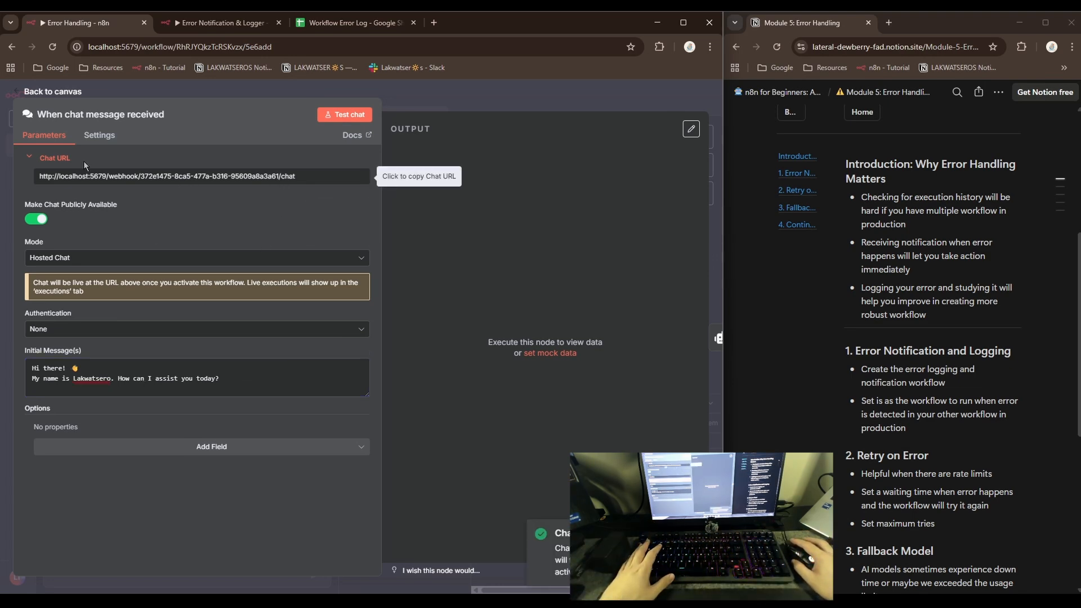
{"action": "left_click", "coordinate": [548, 113]}
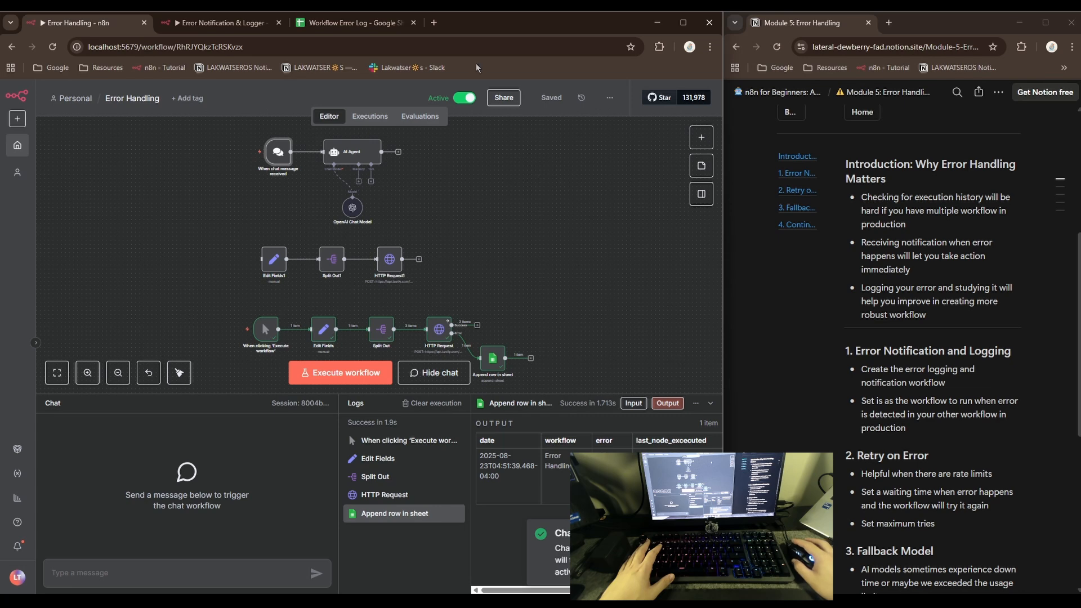
{"action": "left_click", "coordinate": [433, 23]}
{"action": "type", "text": "http://localhost:5679/webhook/372e1475-8ca5-477a-b316-95609a8a3a61/chat"}
{"action": "key", "text": "Return"}
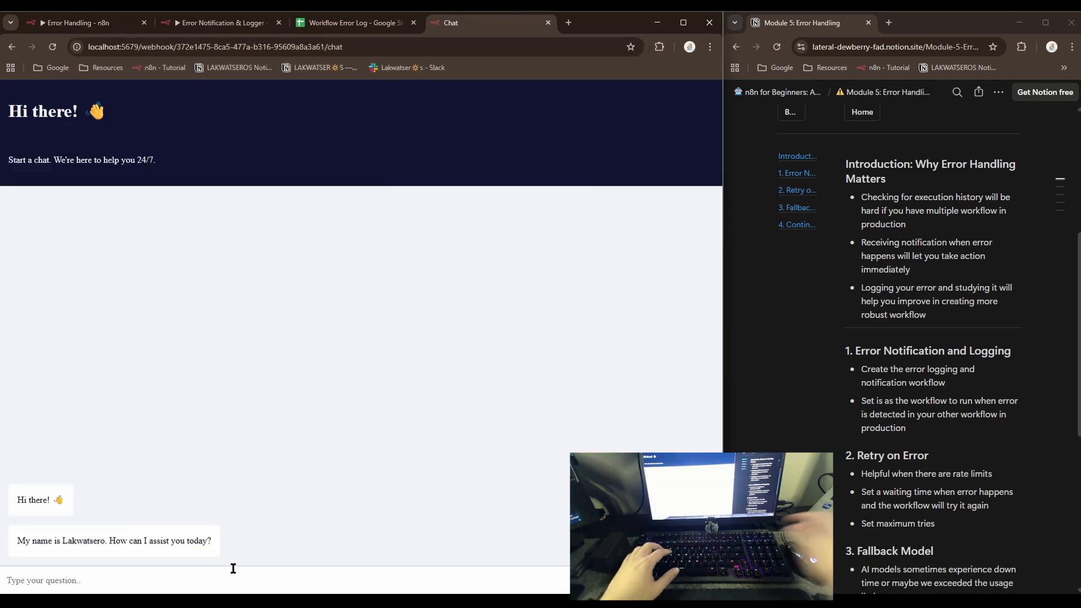
Send the message "Hi" in the hosted chat and highlight the reply.
{"action": "type", "text": "Hi"}
{"action": "key", "text": "Return"}
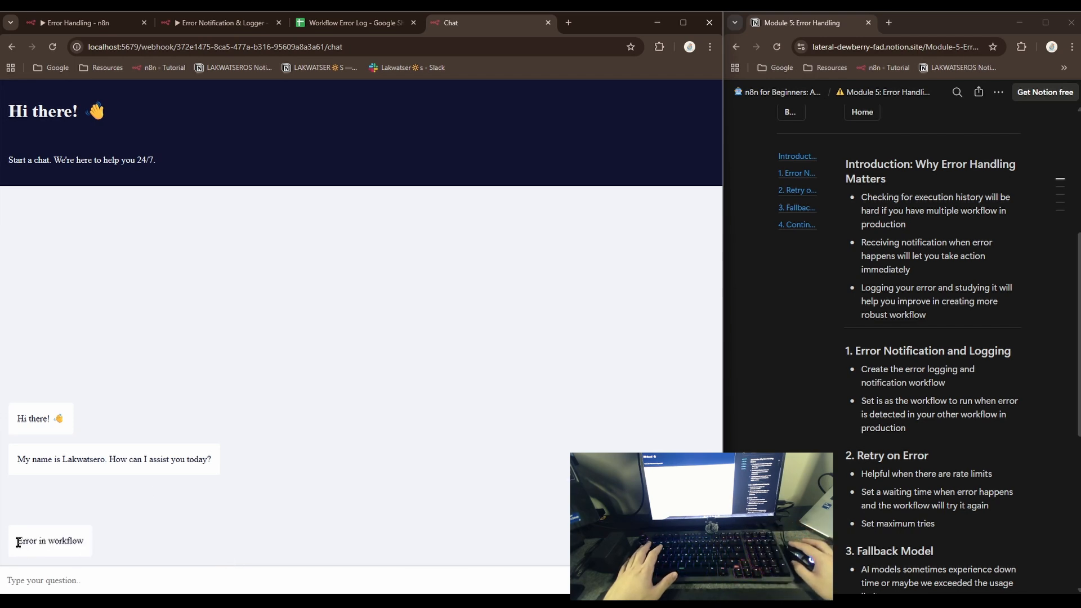
{"action": "left_click_drag", "start_coordinate": [17, 542], "coordinate": [77, 542]}
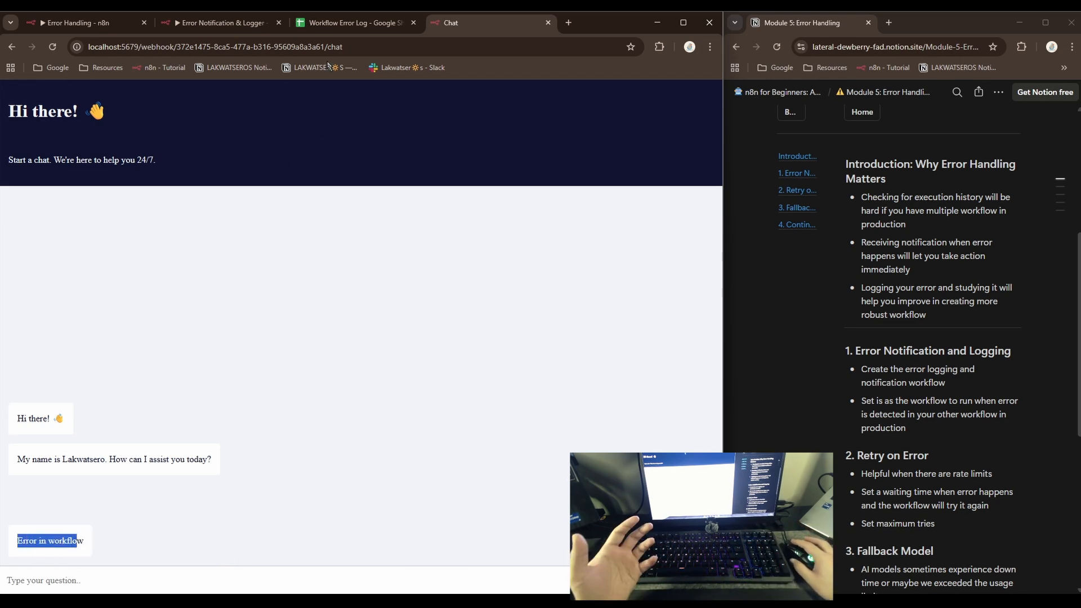
Check each field of the newest row in the Workflow Error Log sheet and open its execution link.
{"action": "left_click", "coordinate": [345, 25]}
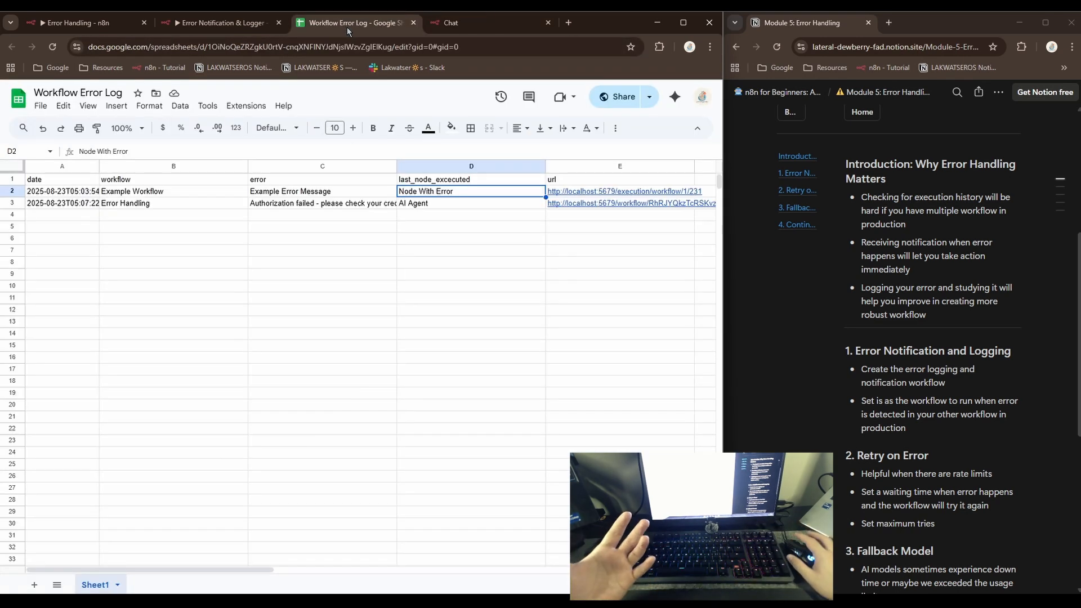
{"action": "left_click", "coordinate": [60, 204]}
{"action": "left_click", "coordinate": [135, 208]}
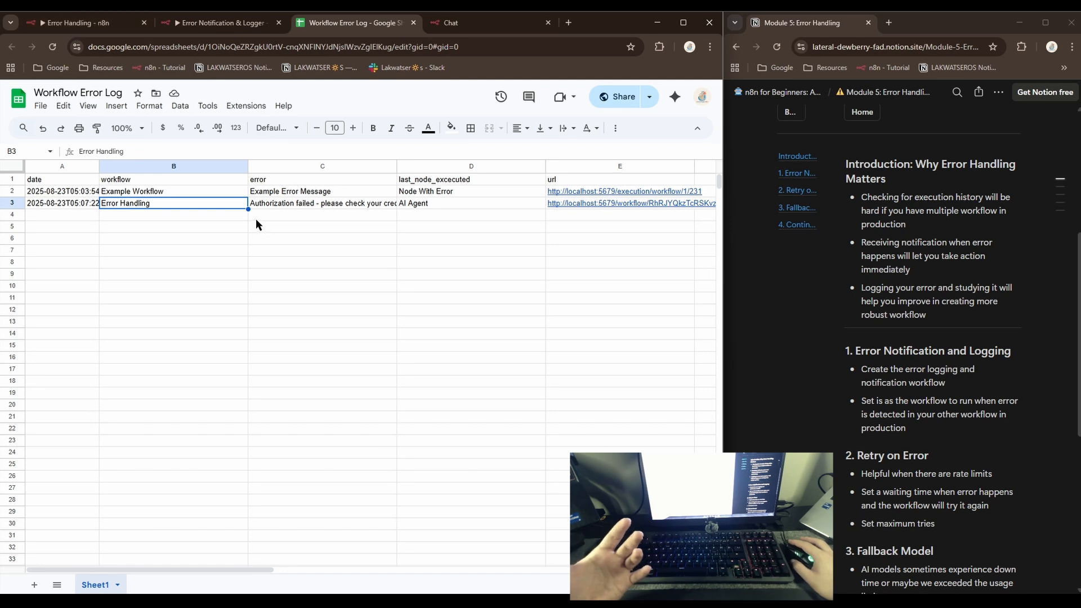
{"action": "left_click", "coordinate": [300, 204]}
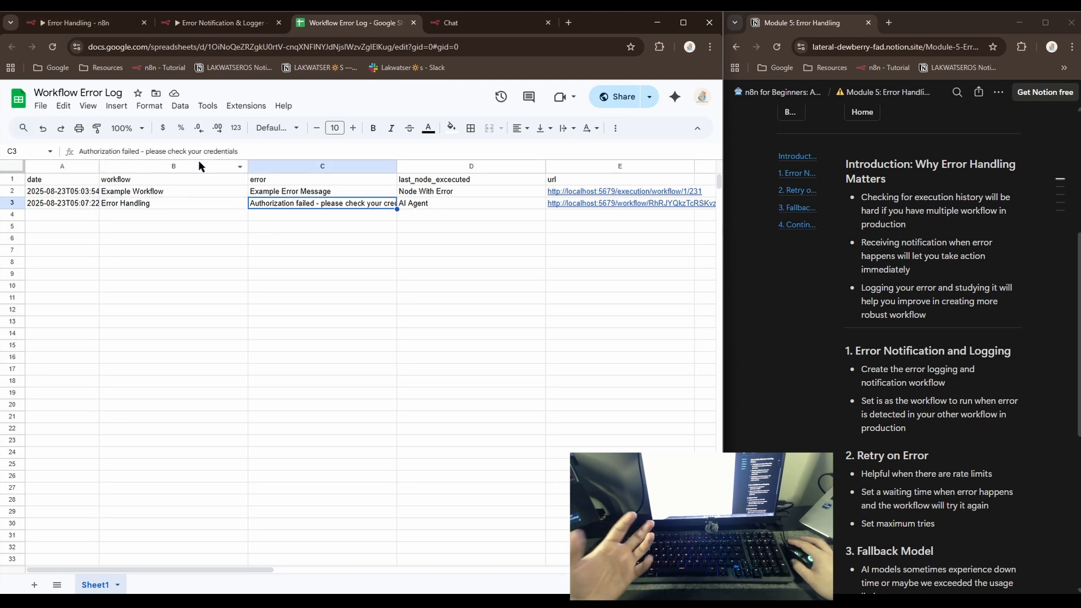
{"action": "left_click", "coordinate": [428, 206]}
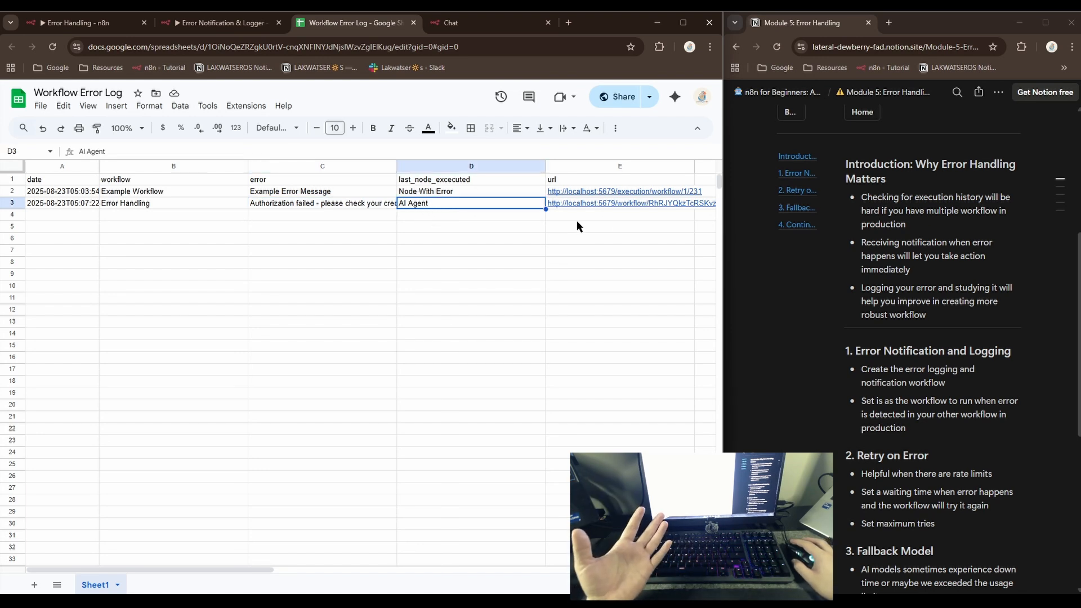
{"action": "left_click", "coordinate": [598, 210]}
{"action": "left_click", "coordinate": [598, 229]}
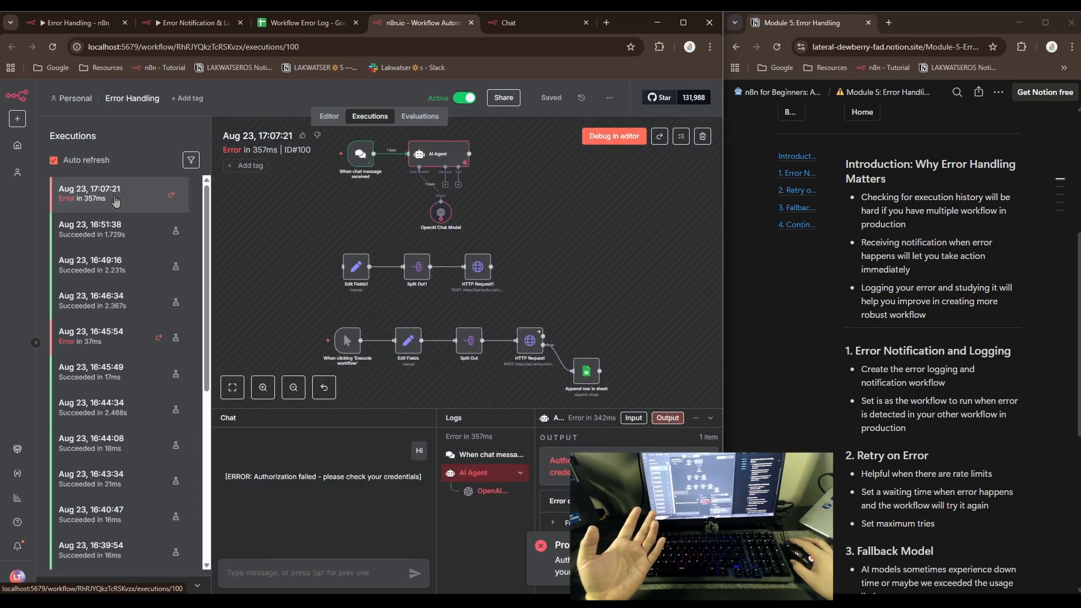
Examine the failed execution's logs and expand the error details in the OpenAI Chat Model node's output.
{"action": "scroll", "coordinate": [450, 337], "scroll_direction": "down", "scroll_amount": 3}
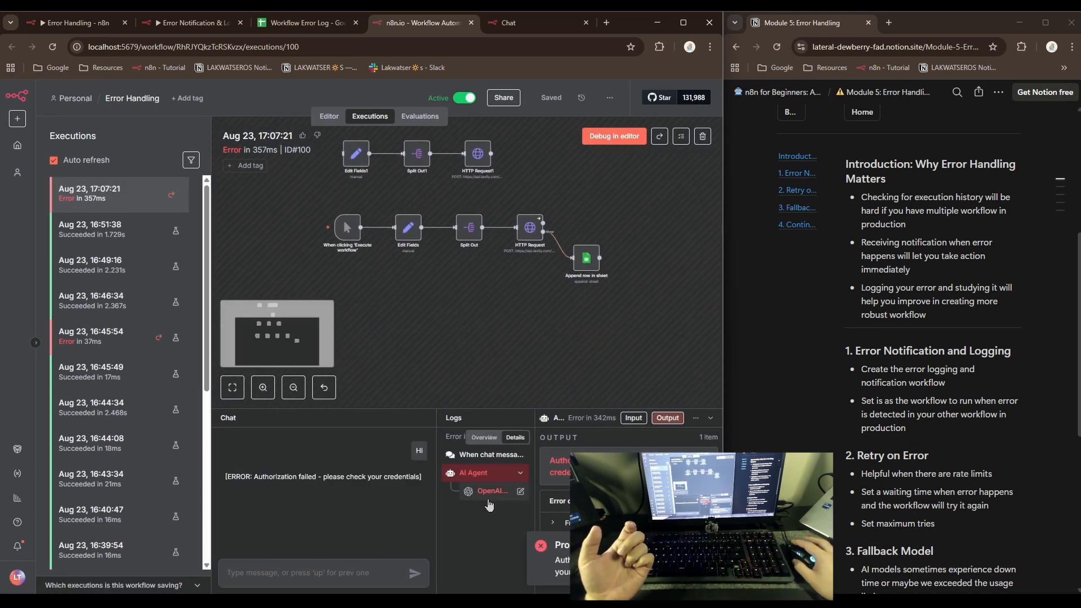
{"action": "left_click", "coordinate": [483, 476]}
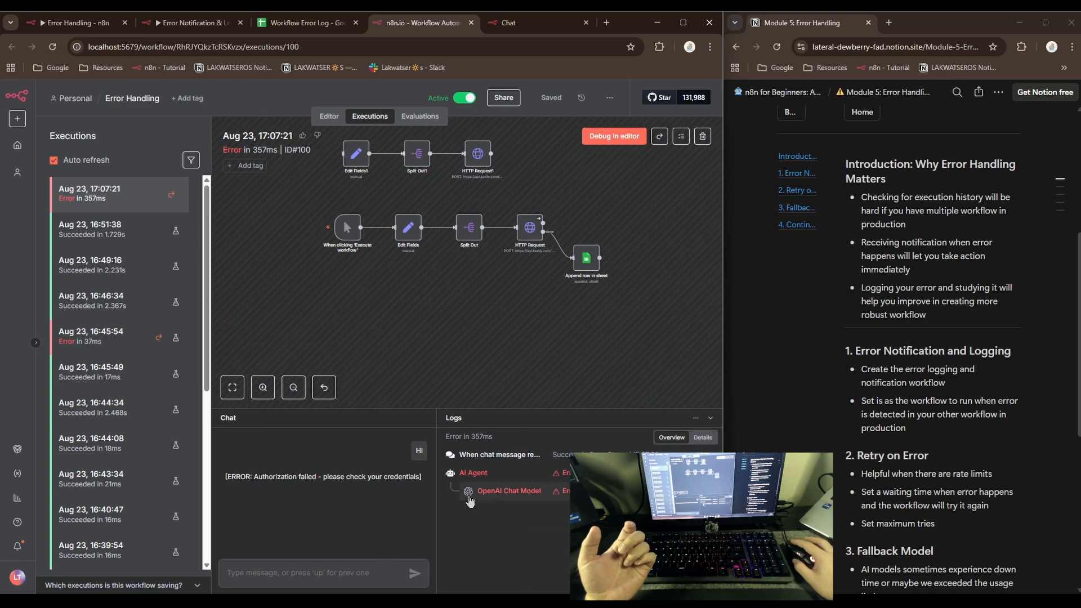
{"action": "left_click", "coordinate": [495, 491]}
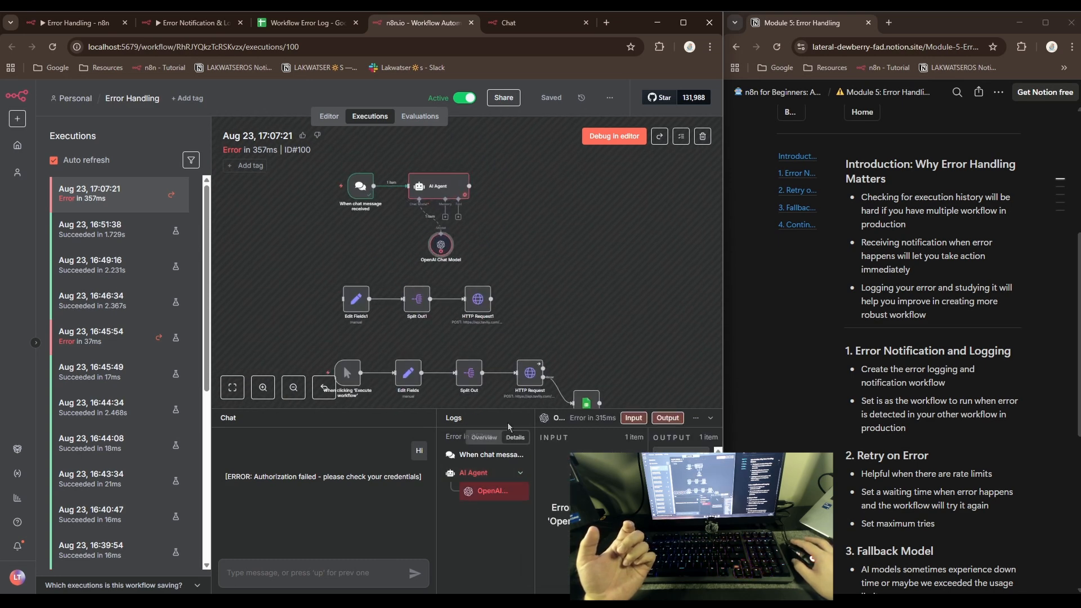
{"action": "double_click", "coordinate": [441, 246]}
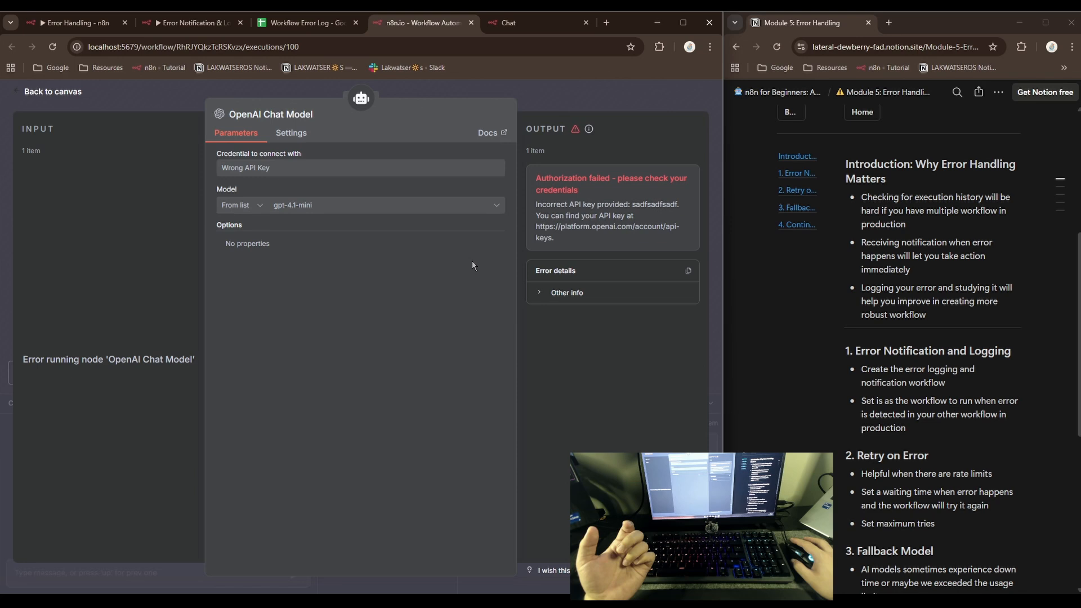
{"action": "left_click", "coordinate": [538, 294]}
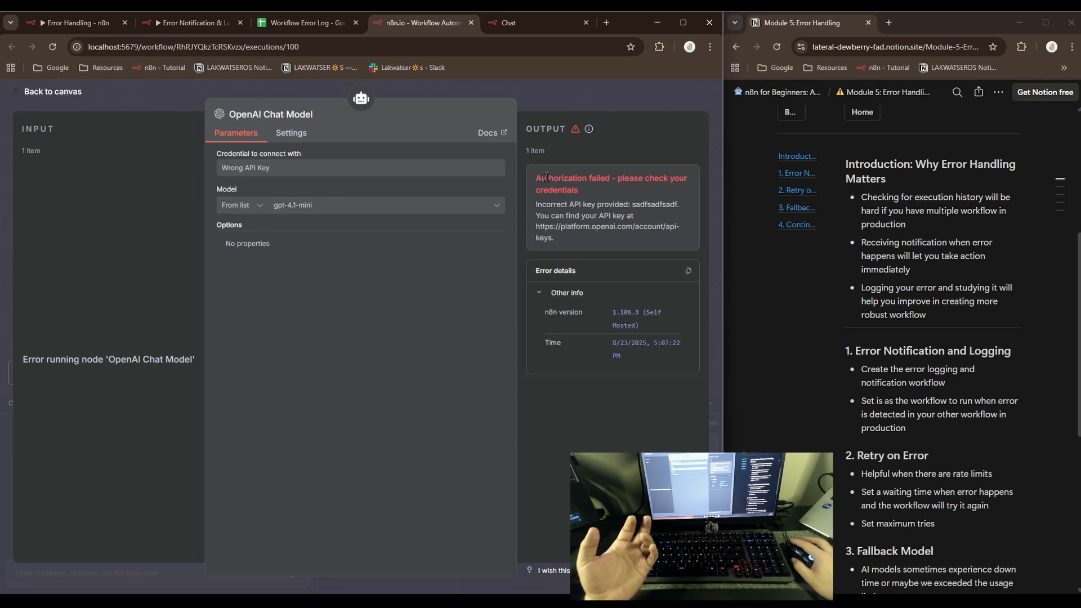
{"action": "mouse_move", "coordinate": [543, 178]}
{"action": "left_mouse_down"}
{"action": "mouse_move", "coordinate": [582, 191]}
{"action": "mouse_move", "coordinate": [536, 177]}
{"action": "left_mouse_up"}
{"action": "left_click", "coordinate": [578, 191]}
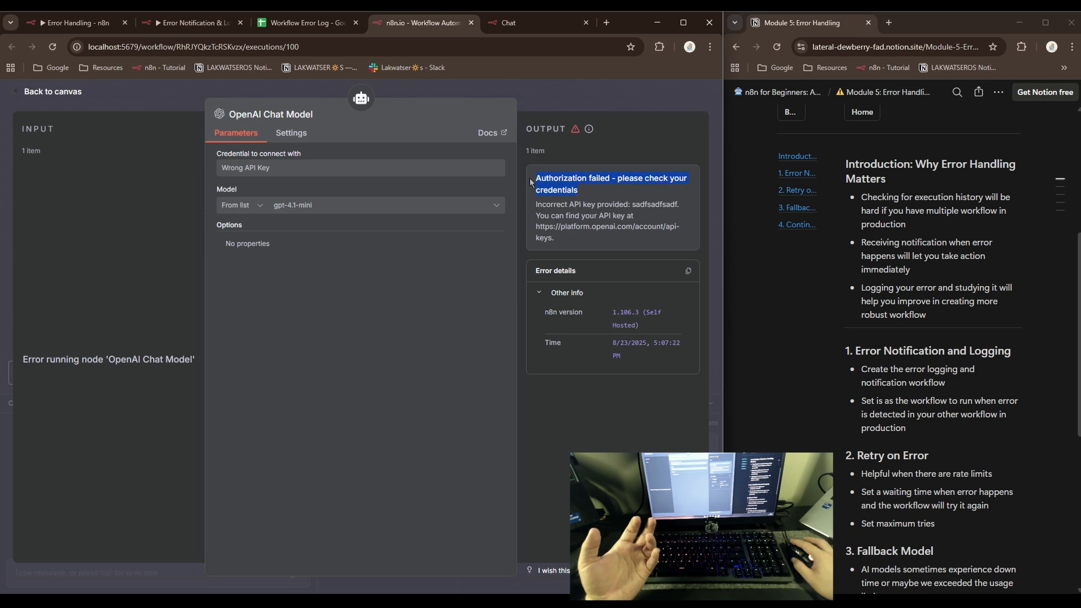
Return to the Workflow Error Log sheet and close the execution and chat tabs.
{"action": "left_click", "coordinate": [299, 23]}
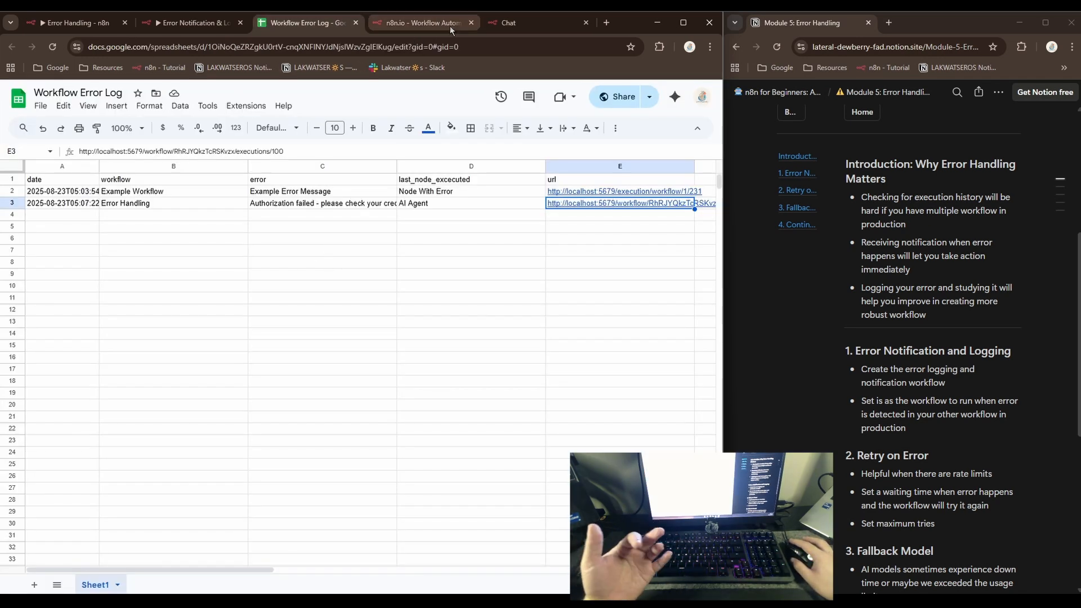
{"action": "left_click", "coordinate": [471, 22]}
{"action": "left_click", "coordinate": [470, 22]}
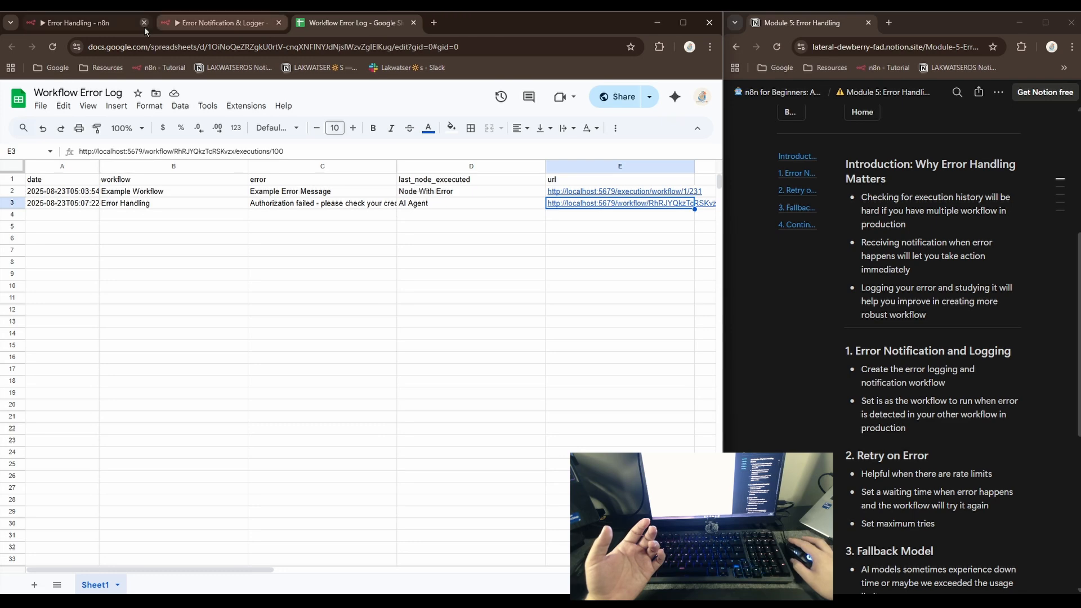
Review the OpenAI Chat Model's settings in the Error Handling workflow and highlight the Error Notification and Logging section in the notes.
{"action": "left_click", "coordinate": [113, 22]}
{"action": "double_click", "coordinate": [354, 207]}
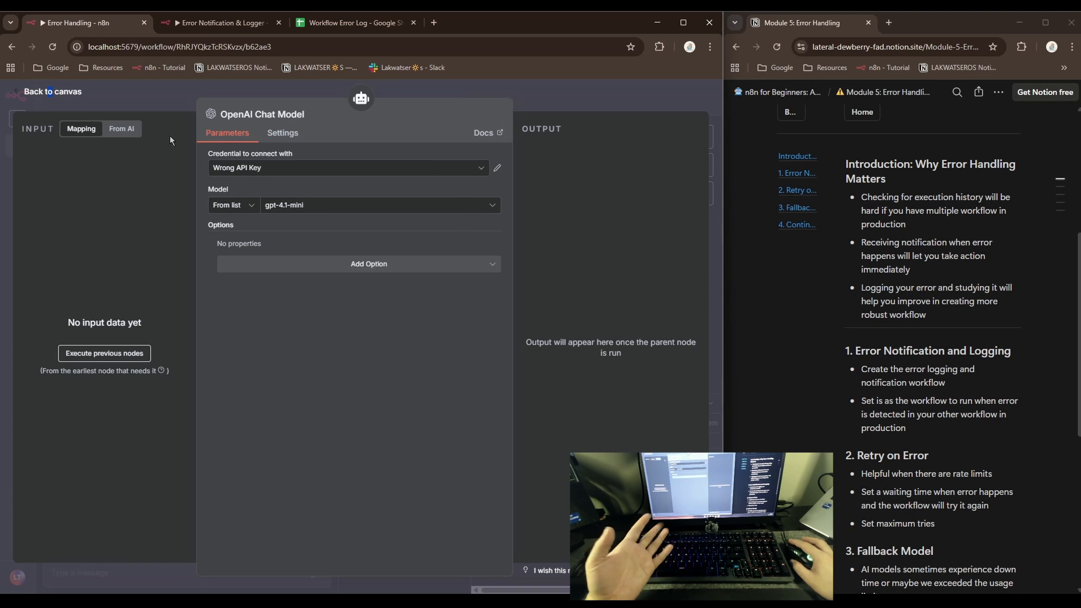
{"action": "left_click", "coordinate": [31, 94]}
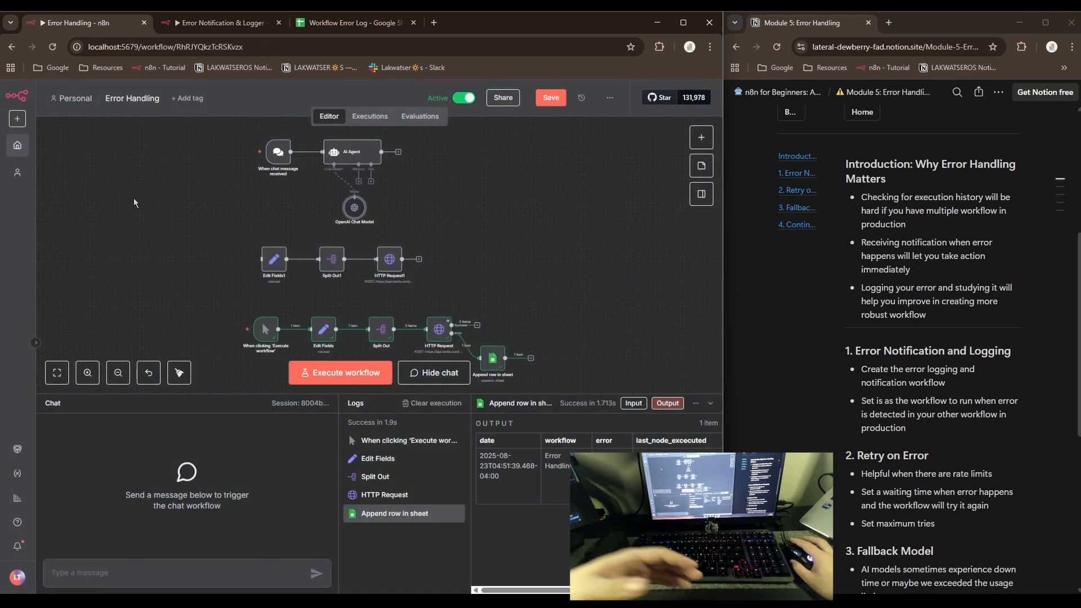
{"action": "left_click_drag", "start_coordinate": [853, 351], "coordinate": [950, 436]}
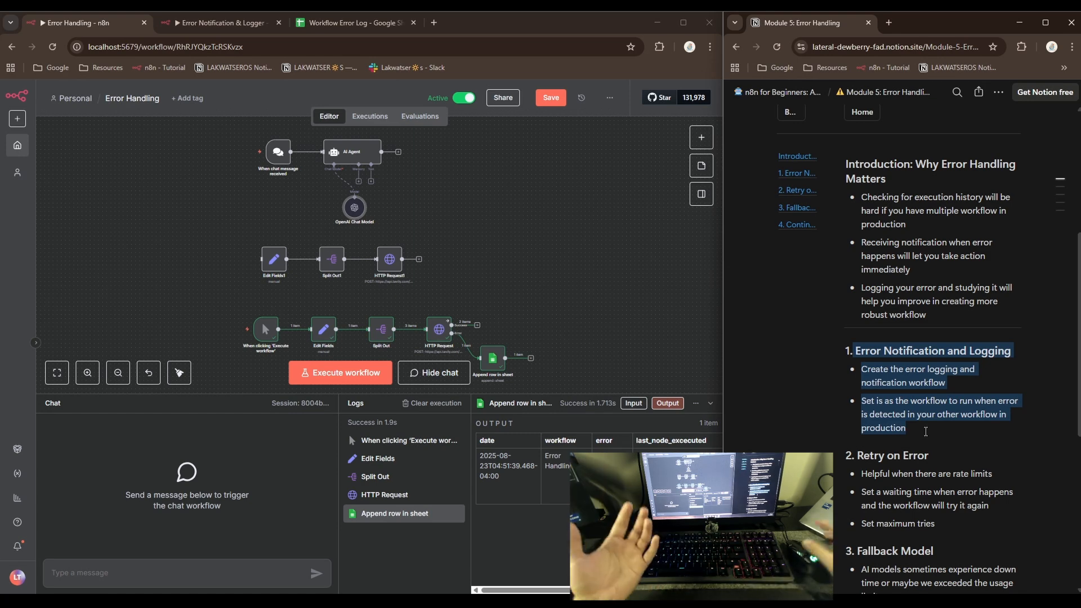
Highlight the Retry on Error section in the notes and turn on Retry On Fail in the AI Agent node's settings.
{"action": "scroll", "coordinate": [878, 352], "scroll_direction": "down", "scroll_amount": 3}
{"action": "left_click_drag", "start_coordinate": [859, 289], "coordinate": [931, 356]}
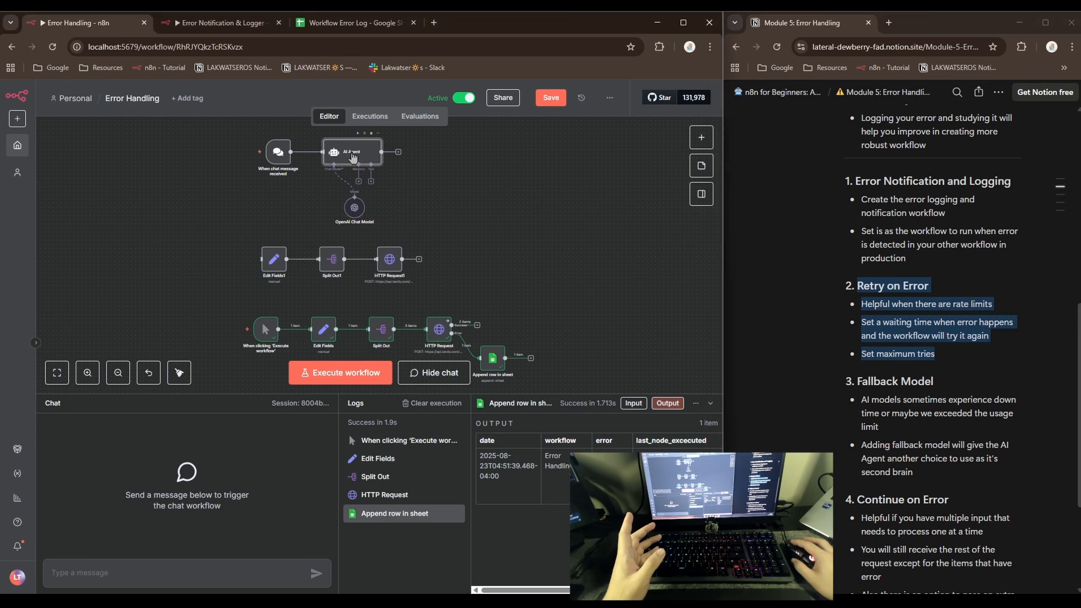
{"action": "double_click", "coordinate": [354, 157]}
{"action": "left_click", "coordinate": [283, 135]}
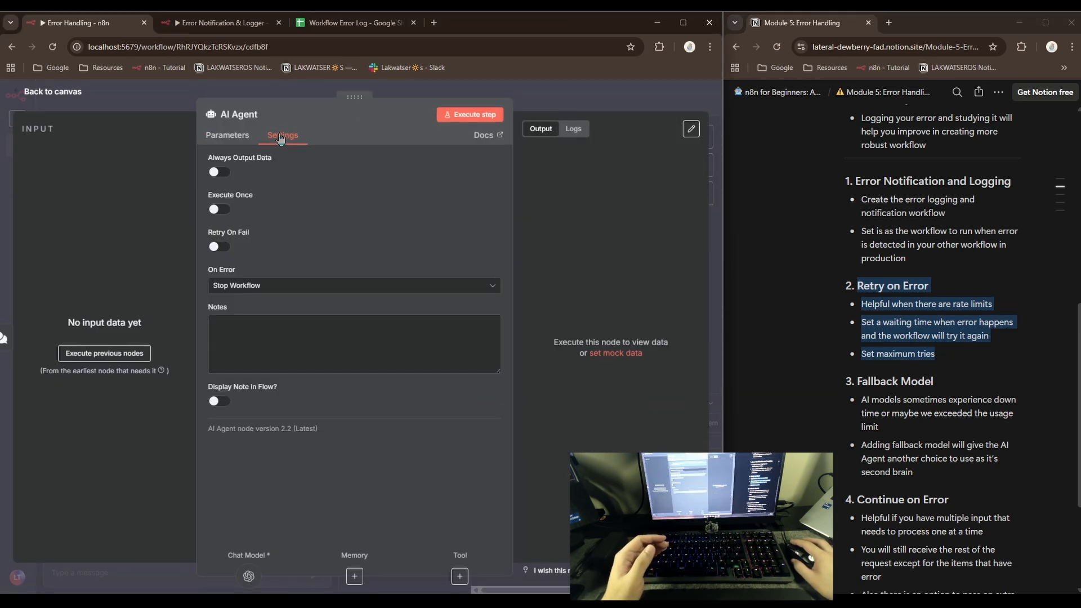
{"action": "left_click", "coordinate": [223, 248]}
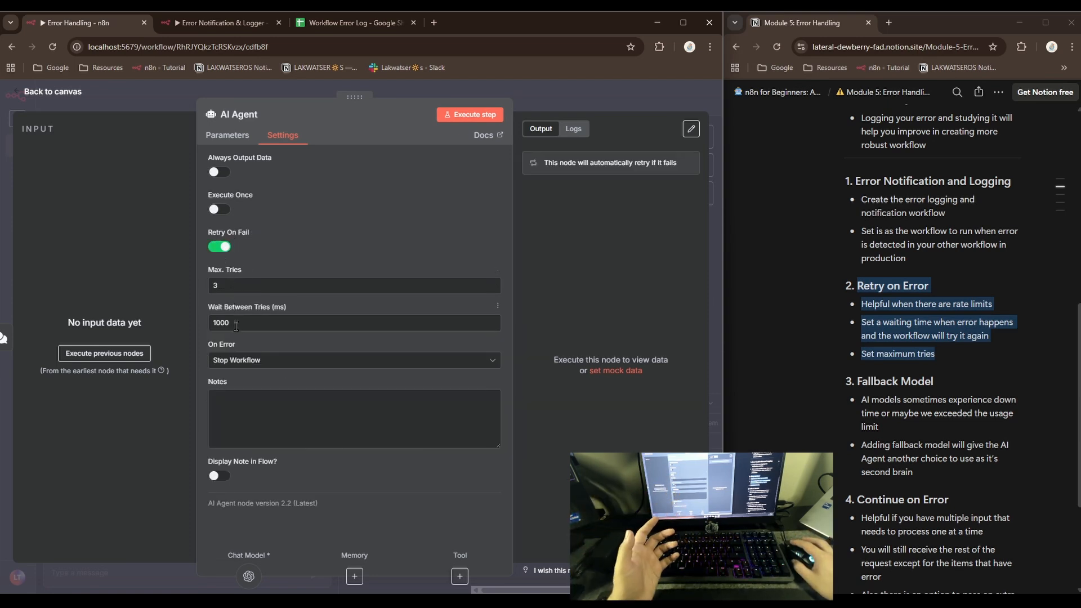
Enter 300000 ms as the AI Agent's wait between tries, check its maximum tries, and return to the canvas.
{"action": "left_click_drag", "start_coordinate": [247, 323], "coordinate": [194, 321]}
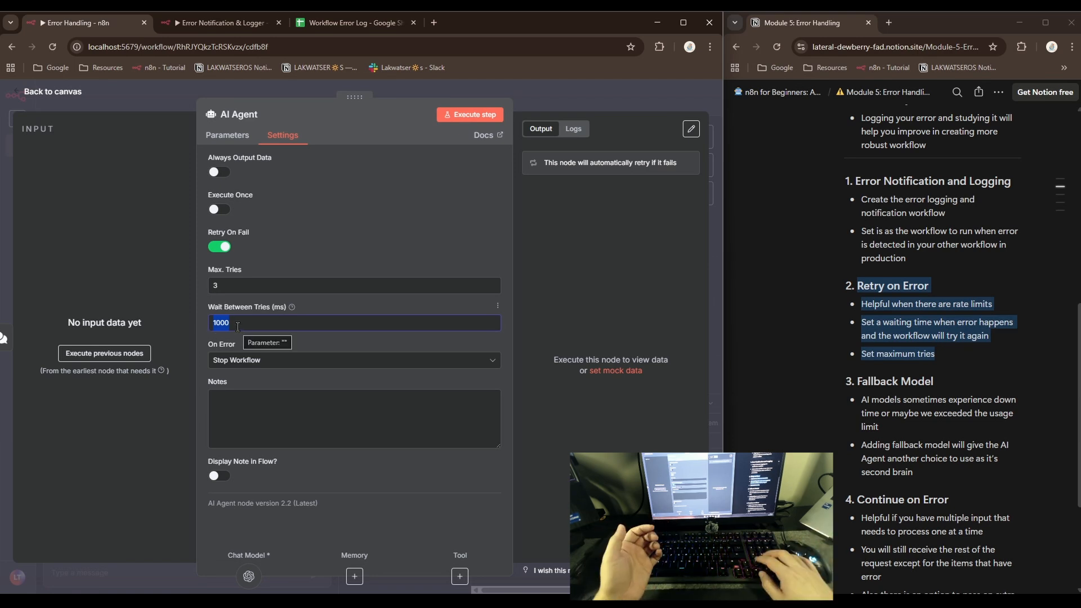
{"action": "type", "text": "3"}
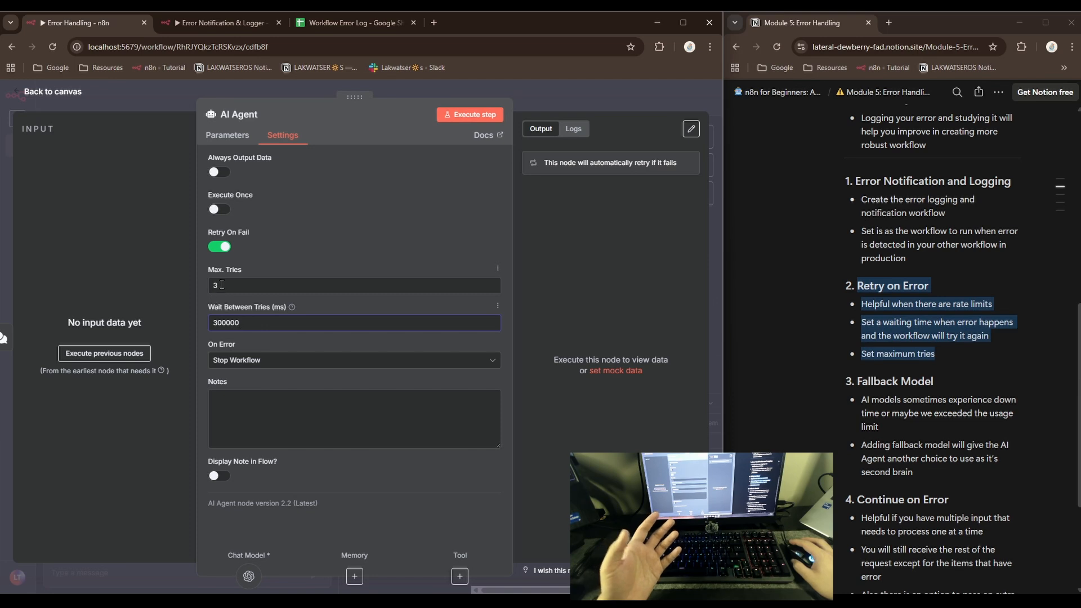
{"action": "type", "text": "00000"}
{"action": "left_click_drag", "start_coordinate": [222, 284], "coordinate": [200, 291]}
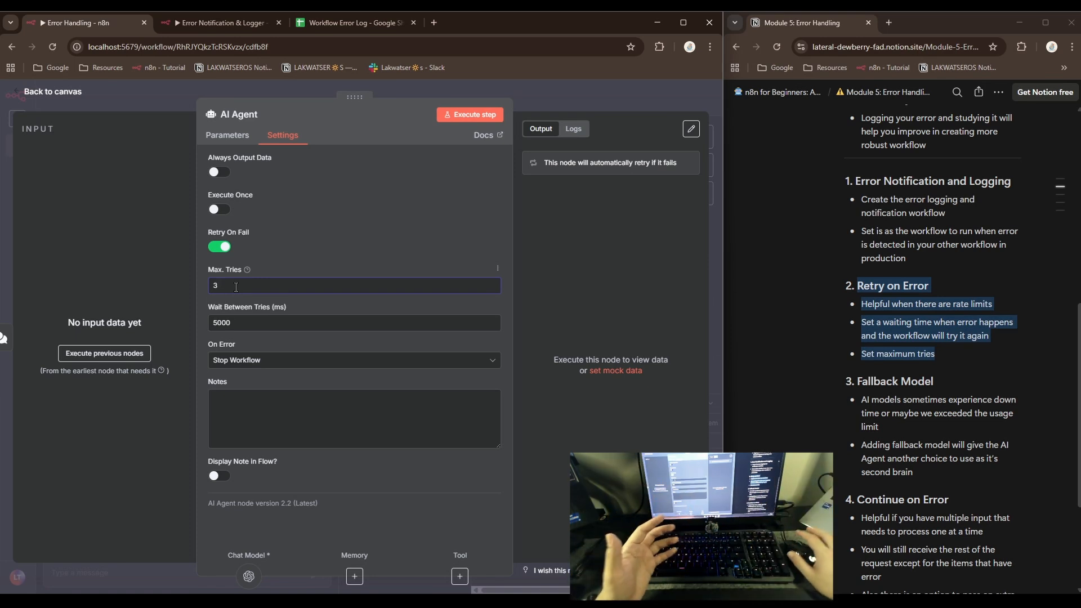
{"action": "left_click", "coordinate": [57, 92]}
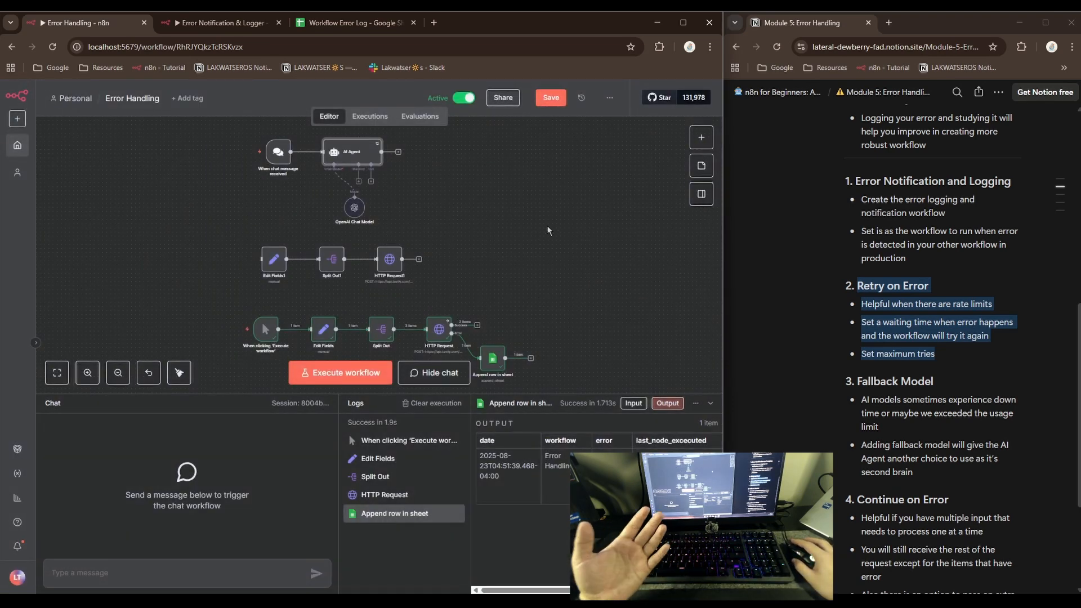
Highlight the Fallback Model section in the notes and enable the fallback model on the AI Agent node.
{"action": "scroll", "coordinate": [900, 332], "scroll_direction": "down", "scroll_amount": 3}
{"action": "left_click", "coordinate": [875, 219]}
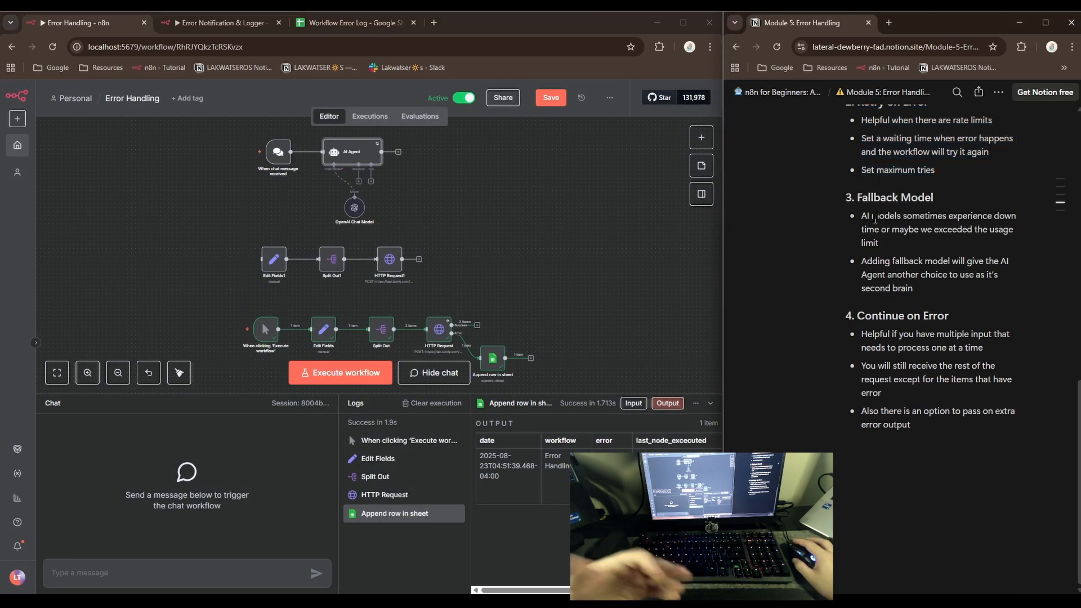
{"action": "left_click_drag", "start_coordinate": [870, 198], "coordinate": [944, 211]}
{"action": "left_click", "coordinate": [906, 222]}
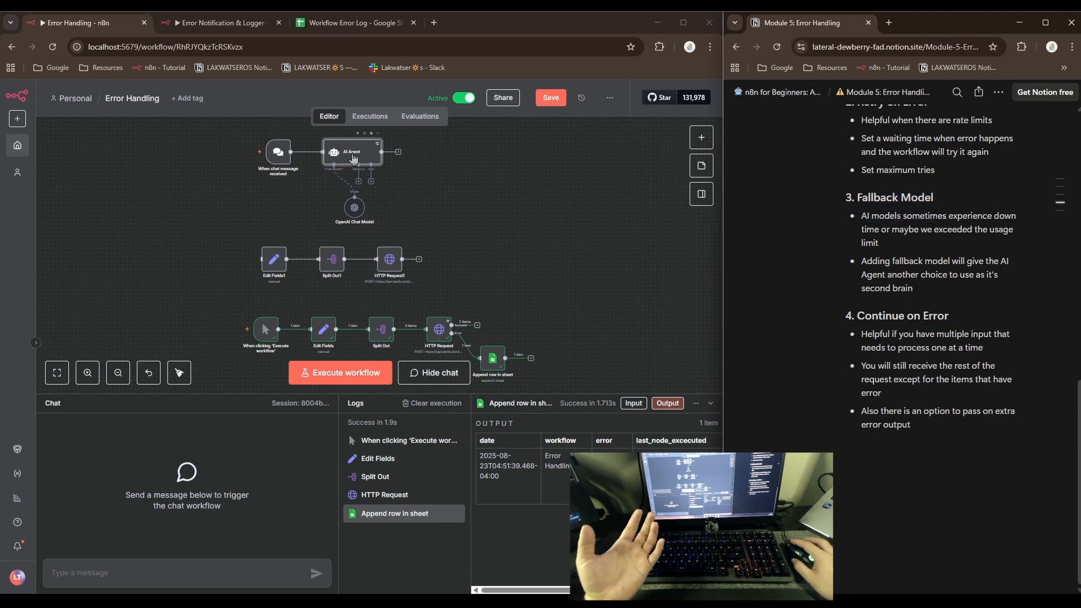
{"action": "left_click", "coordinate": [353, 158]}
{"action": "double_click", "coordinate": [354, 158]}
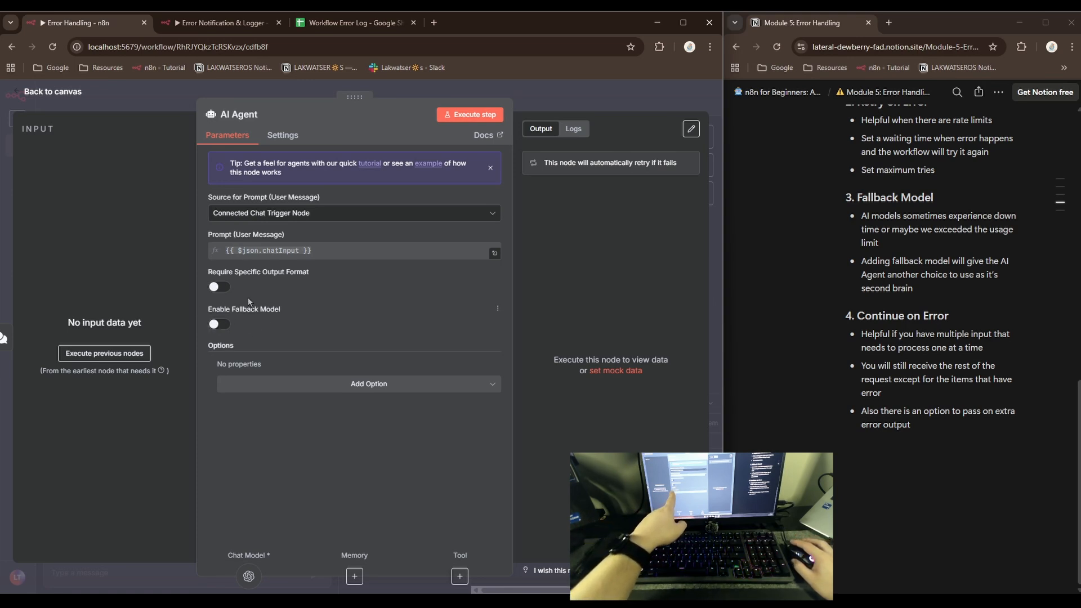
{"action": "left_click", "coordinate": [218, 327]}
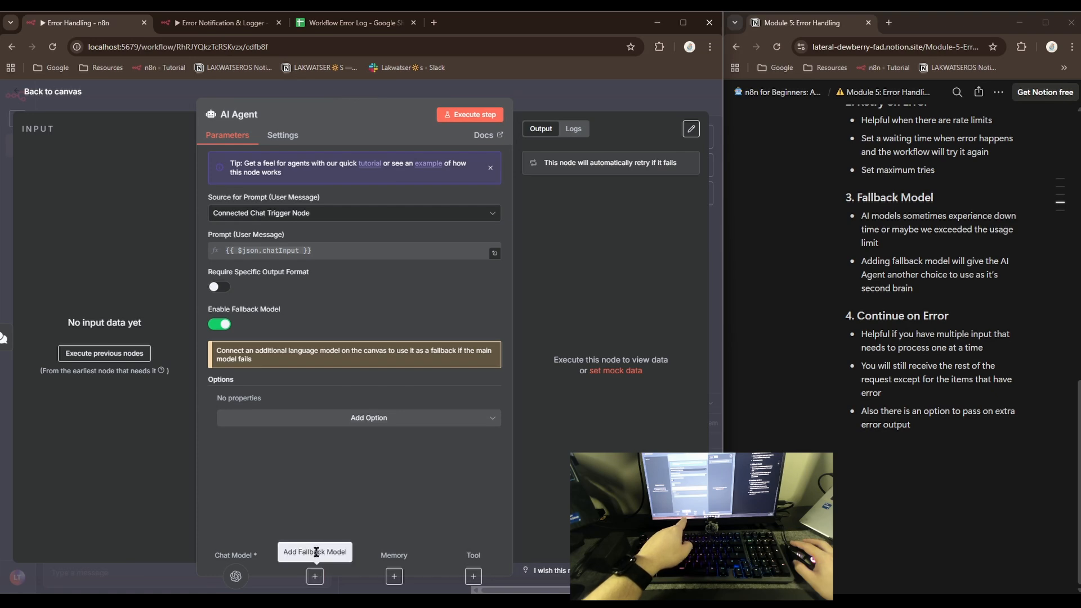
Add a Google Gemini Chat Model as the AI Agent's fallback model with its default settings and return to the canvas.
{"action": "left_click", "coordinate": [314, 577]}
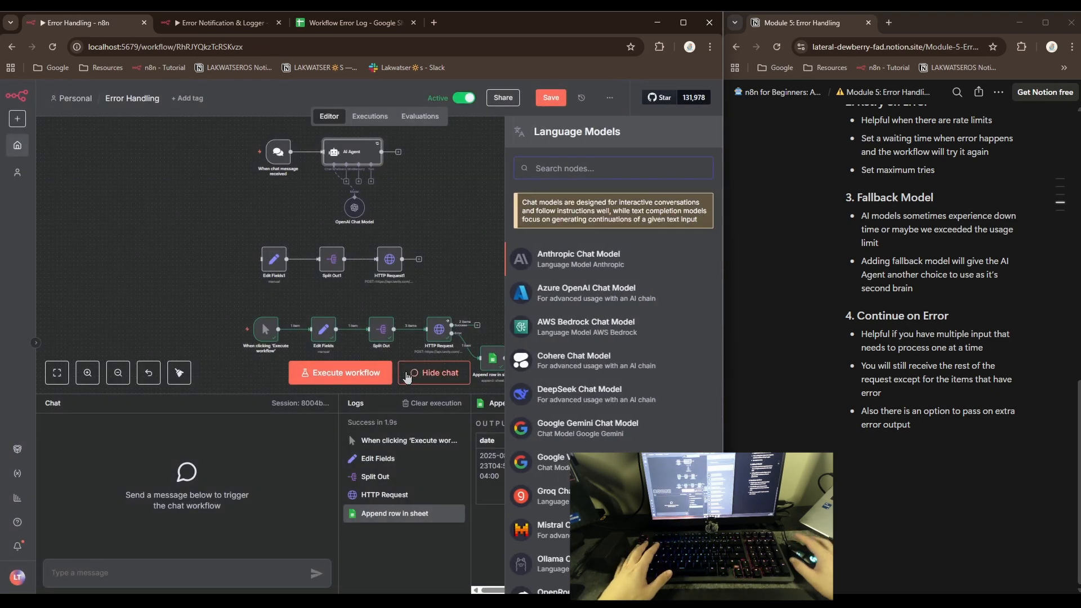
{"action": "type", "text": "gemi"}
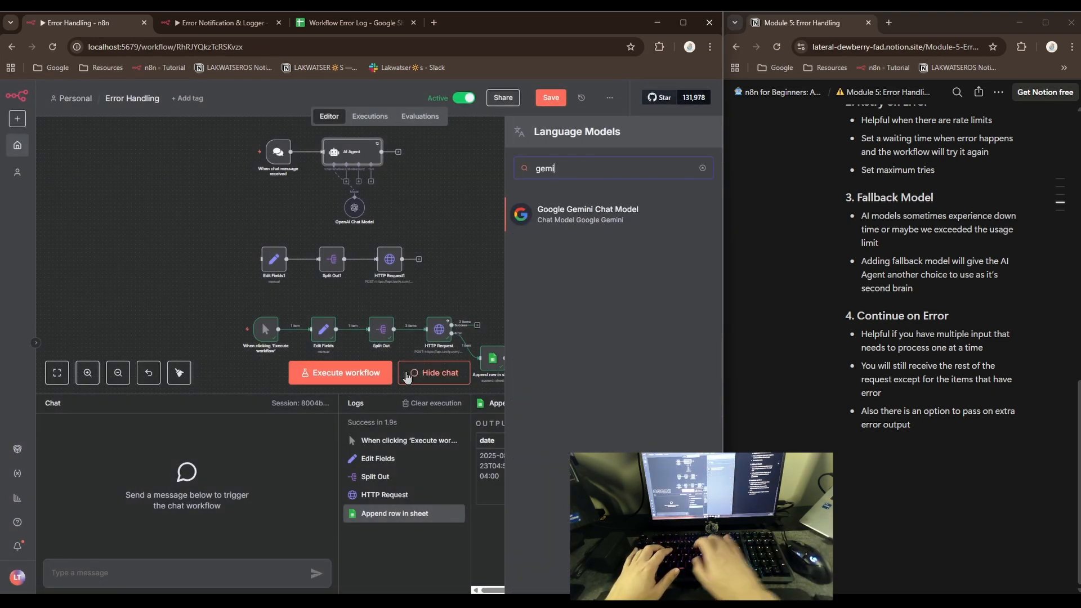
{"action": "left_click", "coordinate": [604, 215]}
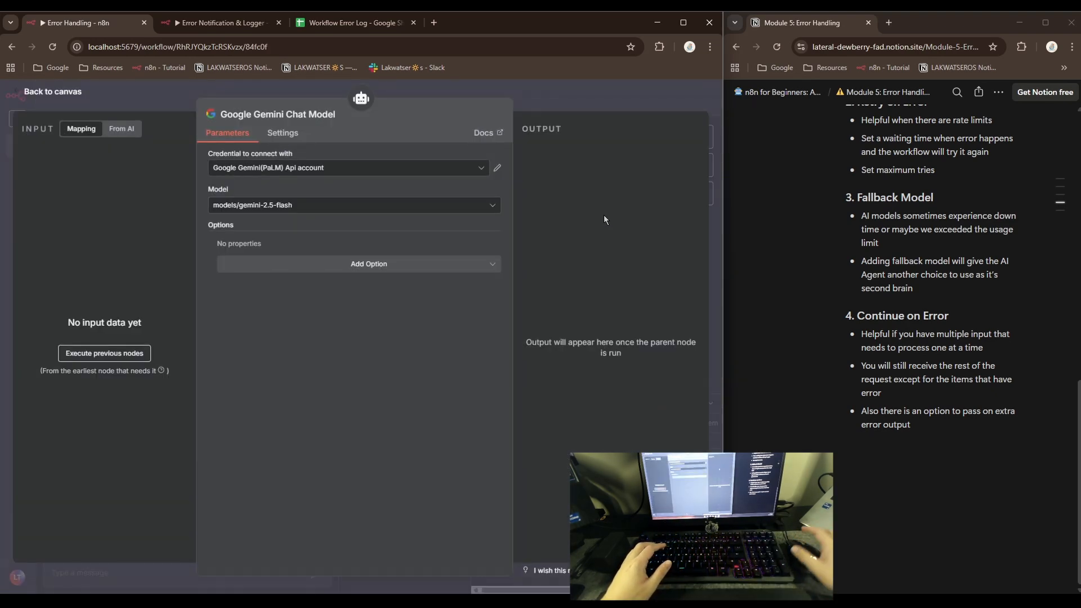
{"action": "left_click", "coordinate": [59, 92]}
Place the Google Gemini Chat Model beside the OpenAI Chat Model and tidy up the workflow layout.
{"action": "left_click_drag", "start_coordinate": [474, 213], "coordinate": [195, 131]}
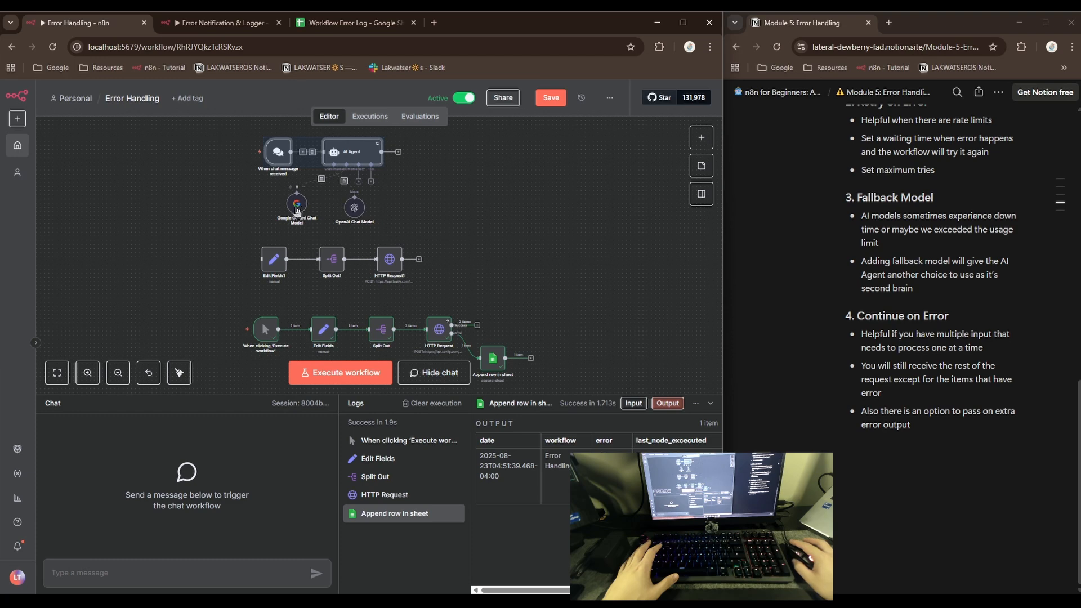
{"action": "left_click_drag", "start_coordinate": [299, 209], "coordinate": [413, 209]}
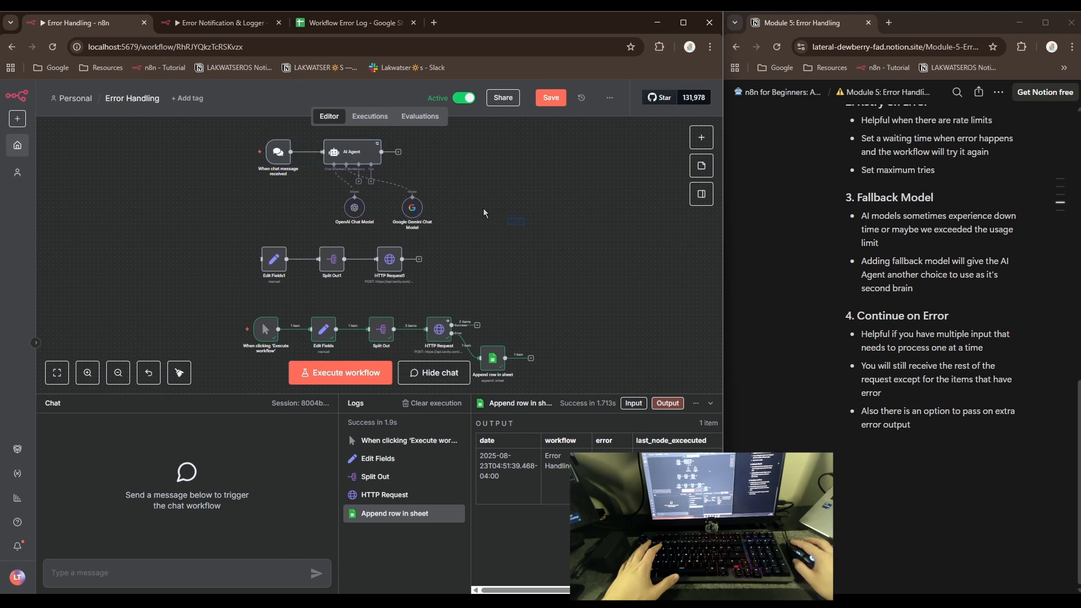
{"action": "left_click", "coordinate": [178, 372]}
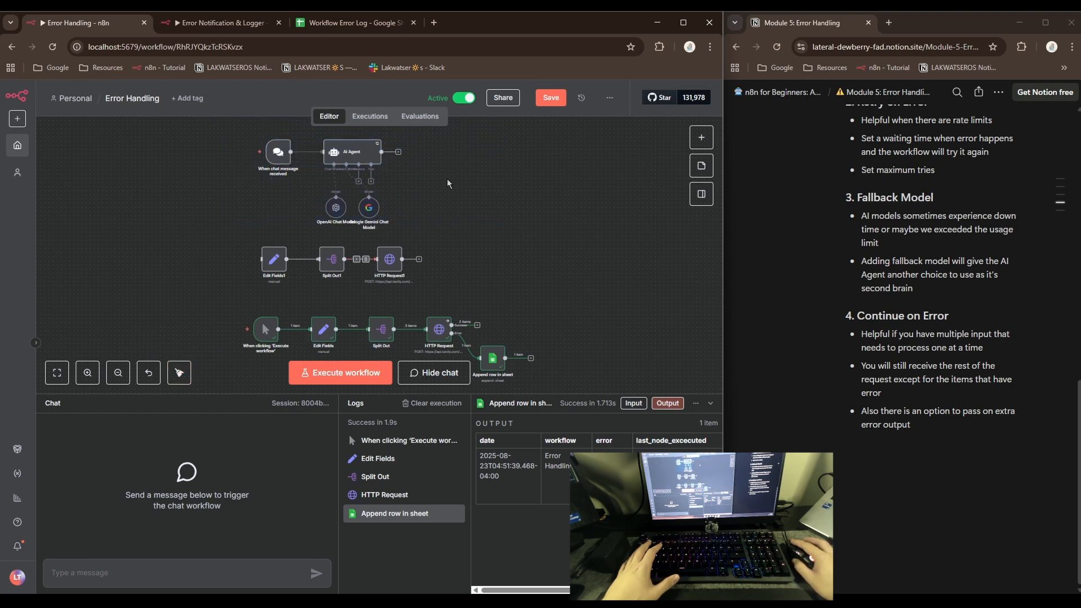
{"action": "scroll", "coordinate": [261, 185], "scroll_direction": "up", "scroll_amount": 2}
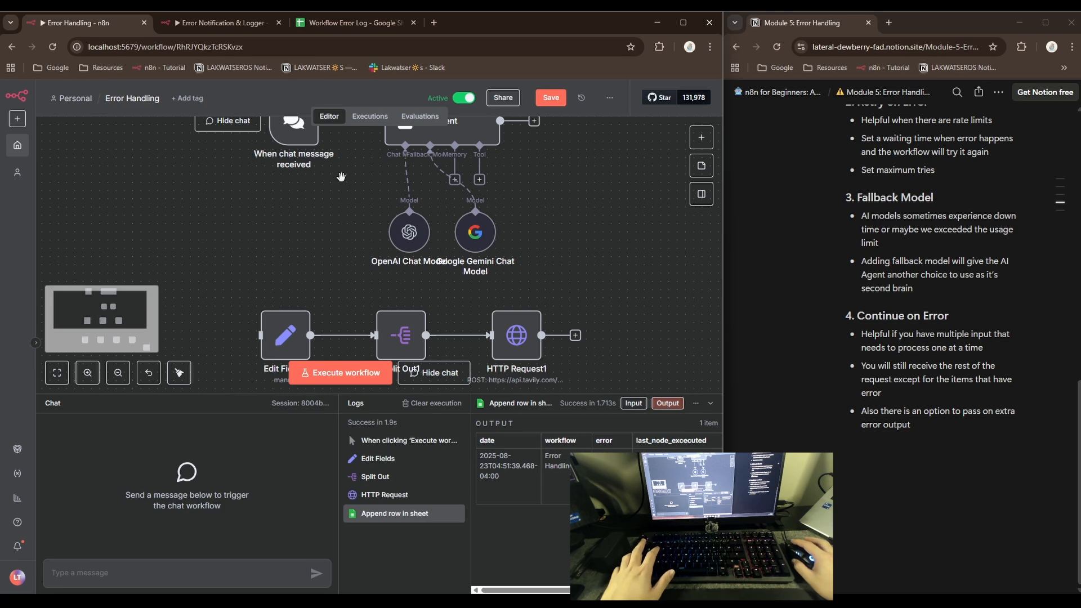
{"action": "scroll", "coordinate": [380, 211], "scroll_direction": "up", "scroll_amount": 2}
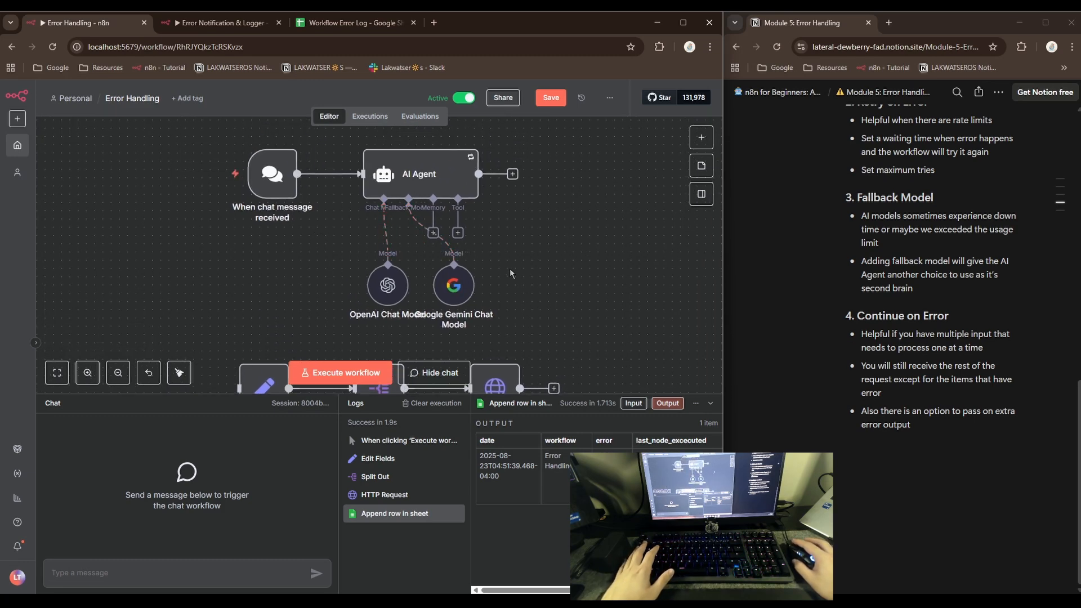
Check the OpenAI Chat Model's credential and send "HI!" through the chat trigger's public chat URL in a new tab.
{"action": "double_click", "coordinate": [378, 284]}
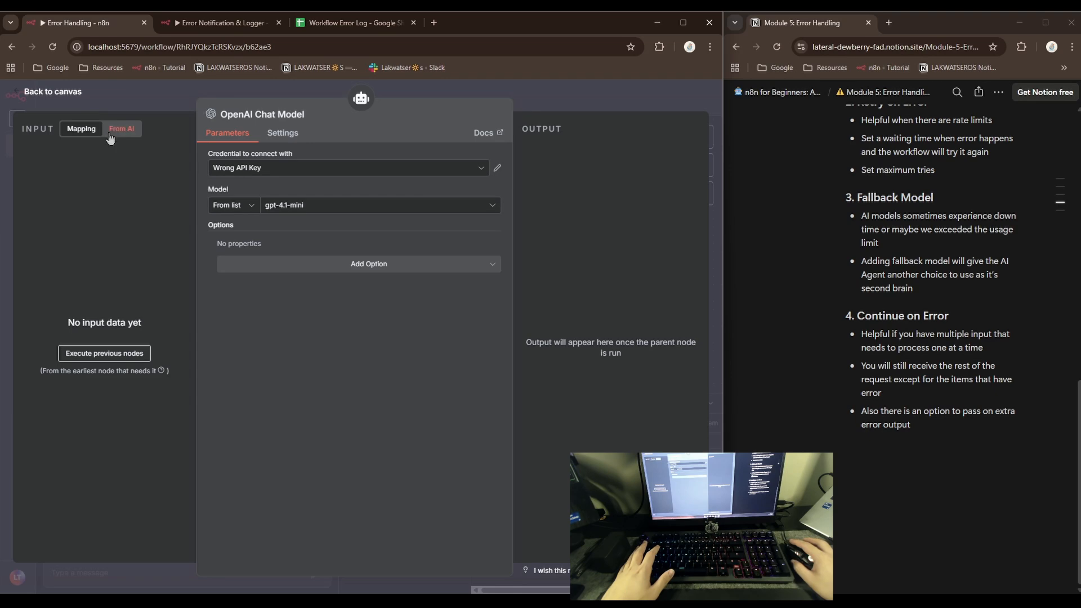
{"action": "left_click", "coordinate": [67, 92]}
{"action": "mouse_move", "coordinate": [271, 180]}
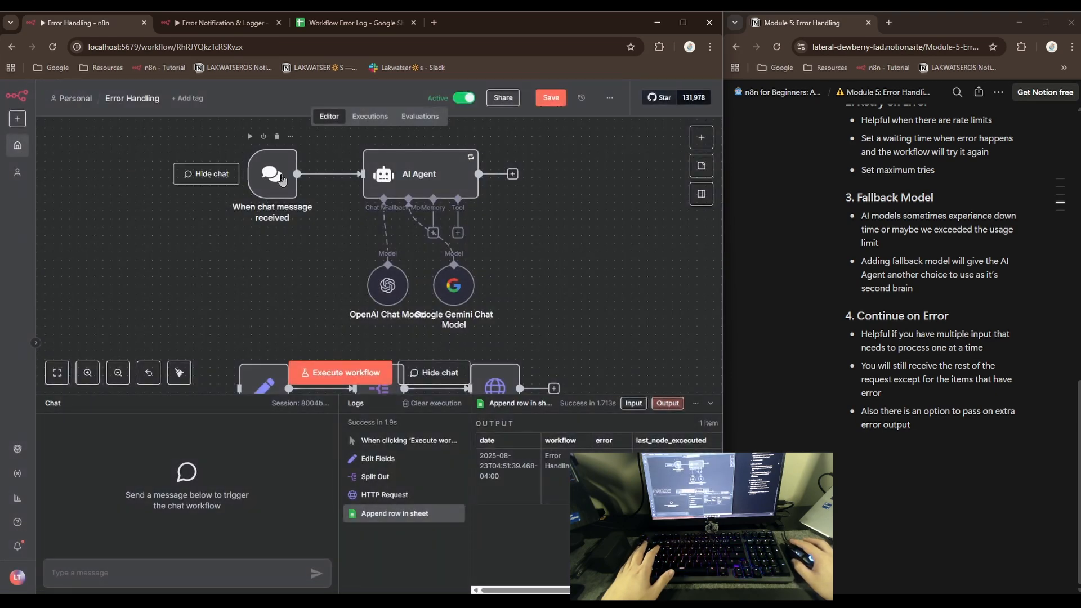
{"action": "double_click", "coordinate": [271, 180]}
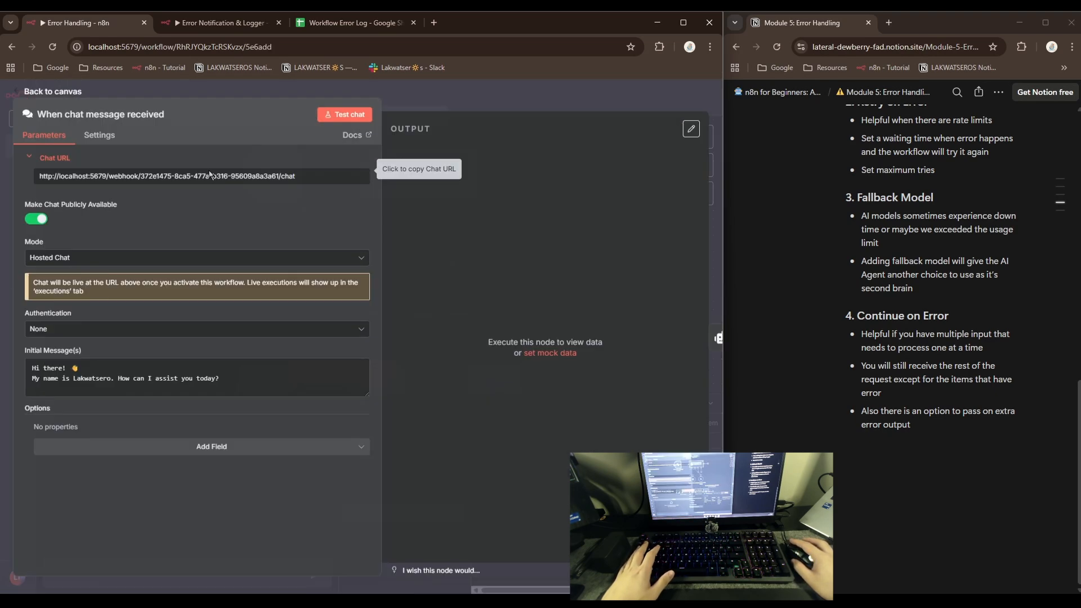
{"action": "left_click", "coordinate": [207, 176]}
{"action": "left_click", "coordinate": [434, 23]}
{"action": "key", "text": "ctrl+v"}
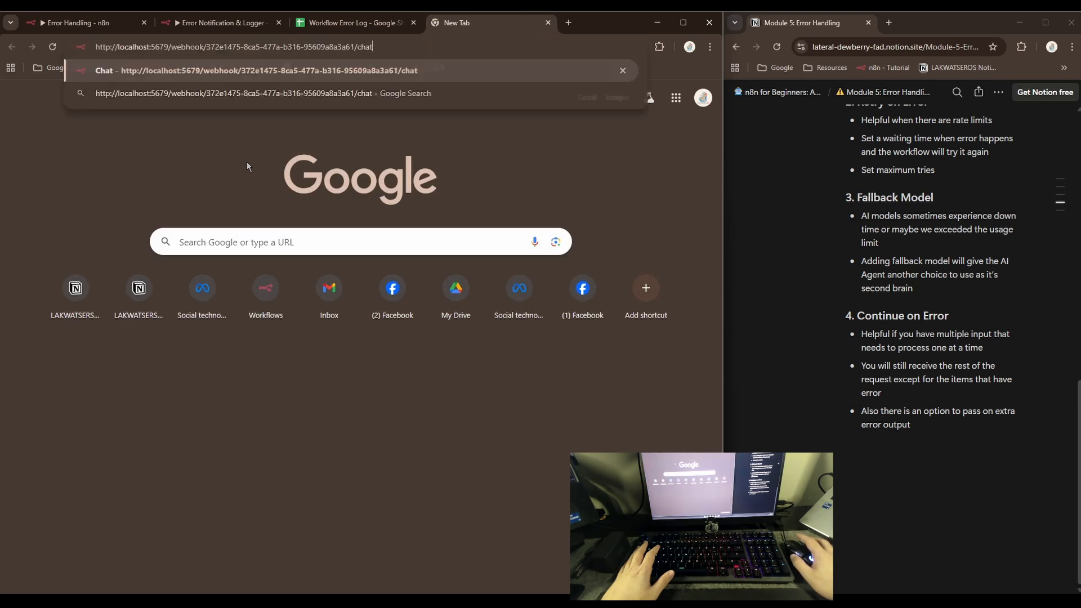
{"action": "key", "text": "Return"}
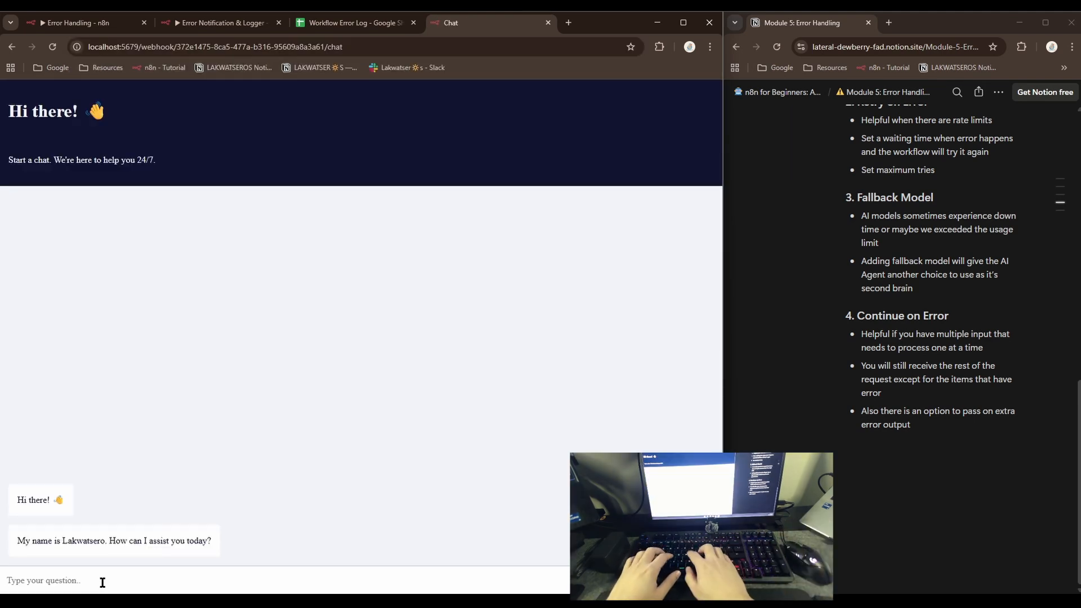
{"action": "type", "text": "hi"}
{"action": "key", "text": "Return"}
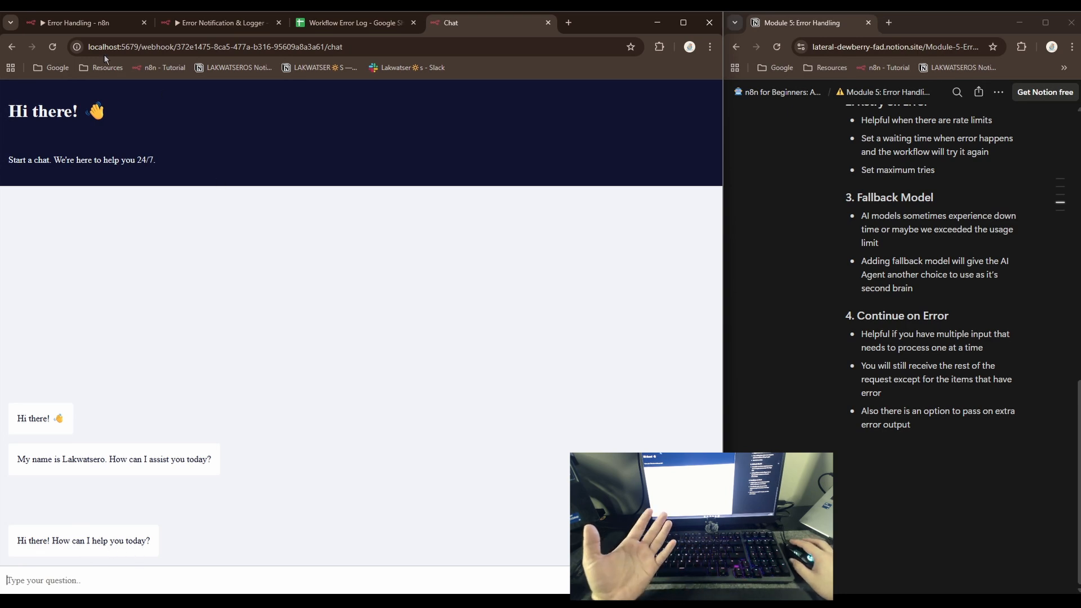
Open the latest execution of the Error Handling workflow and examine the OpenAI and Google Gemini Chat Model logs.
{"action": "left_click", "coordinate": [84, 22]}
{"action": "left_click", "coordinate": [47, 90]}
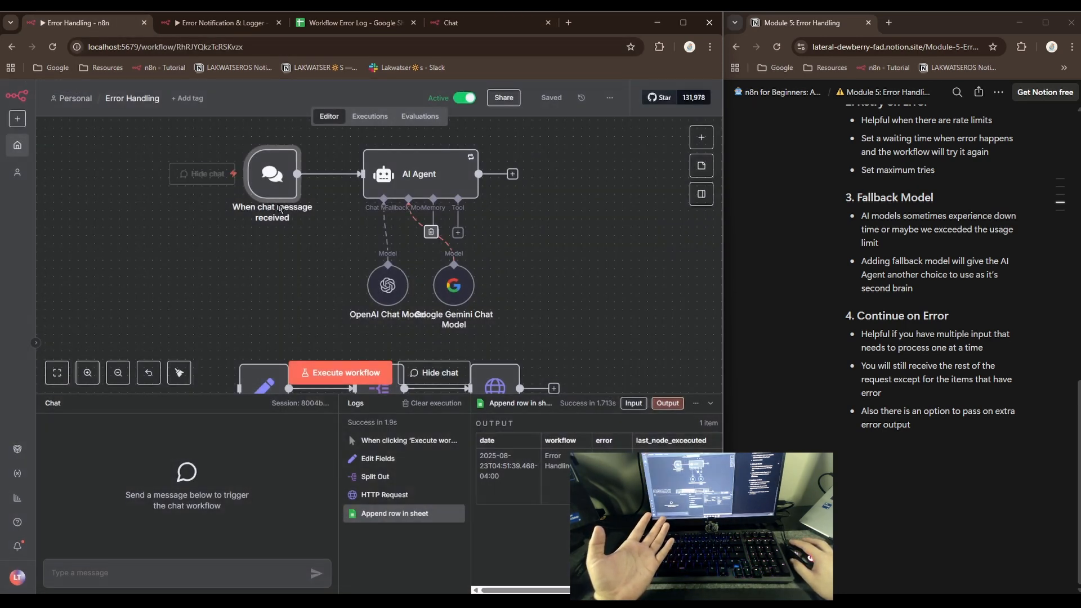
{"action": "left_click", "coordinate": [370, 116]}
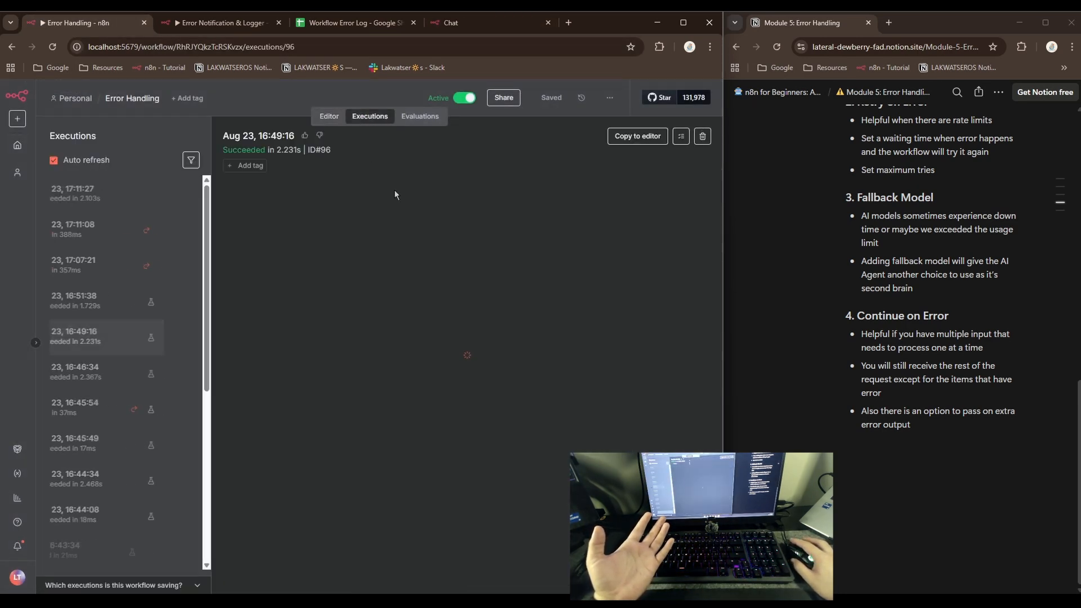
{"action": "left_click", "coordinate": [107, 197]}
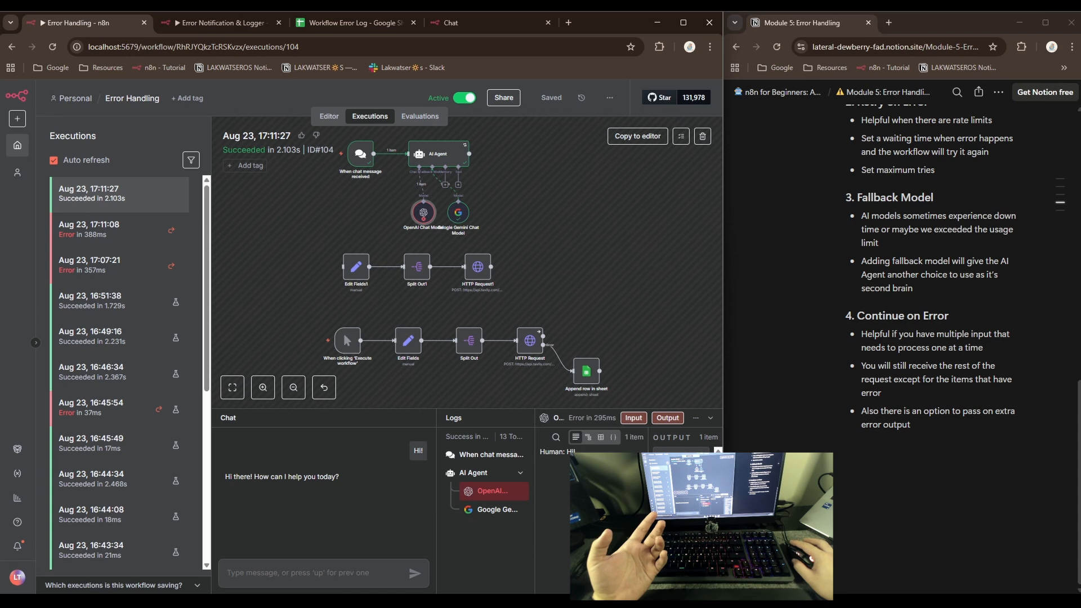
{"action": "left_click_drag", "start_coordinate": [436, 482], "coordinate": [347, 483]}
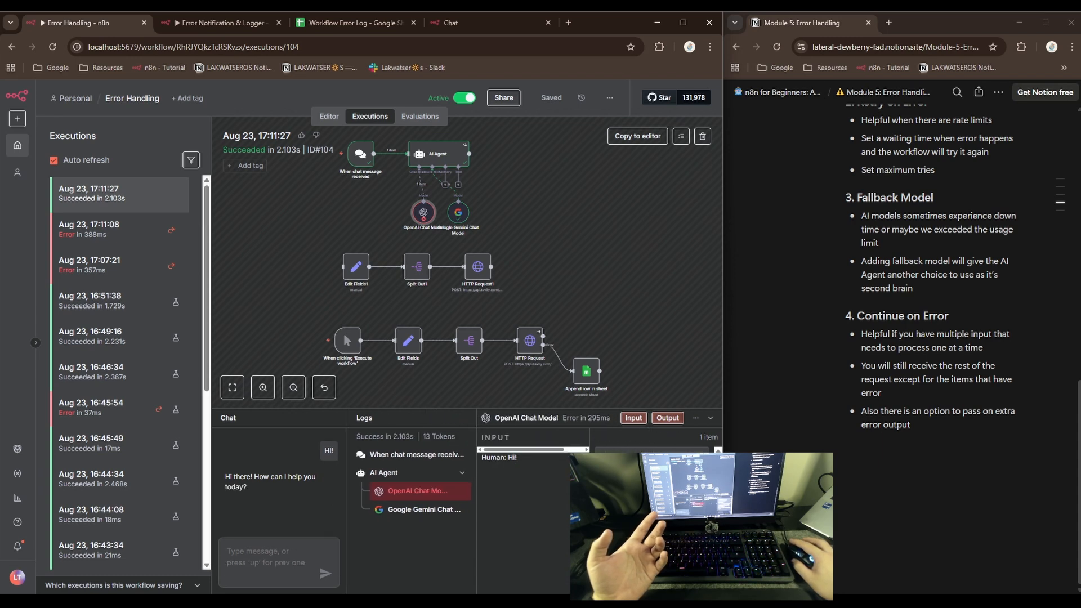
{"action": "left_click", "coordinate": [397, 511]}
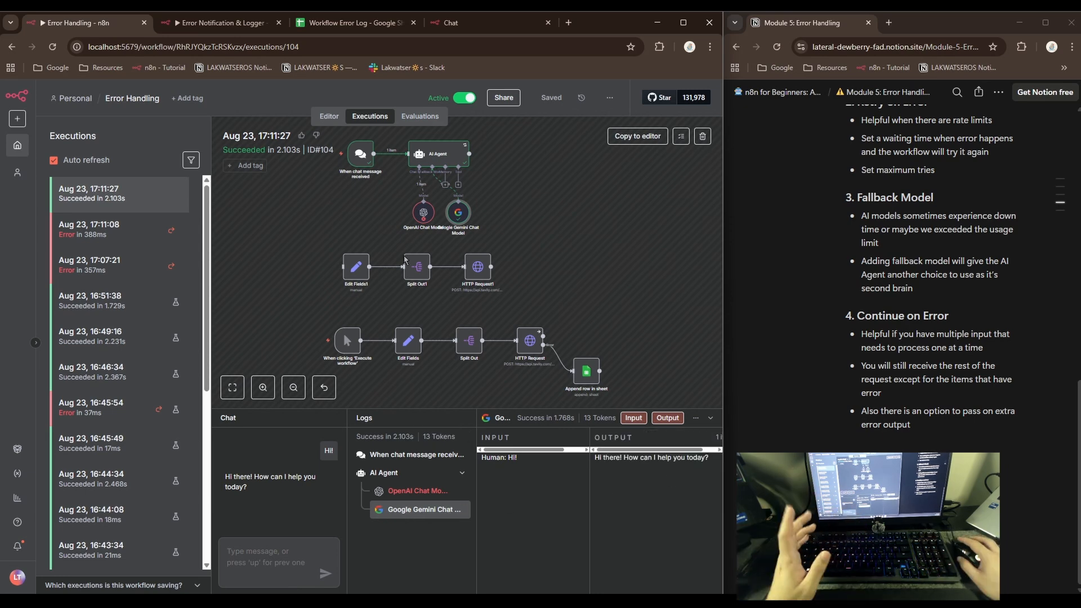
{"action": "left_click", "coordinate": [136, 99]}
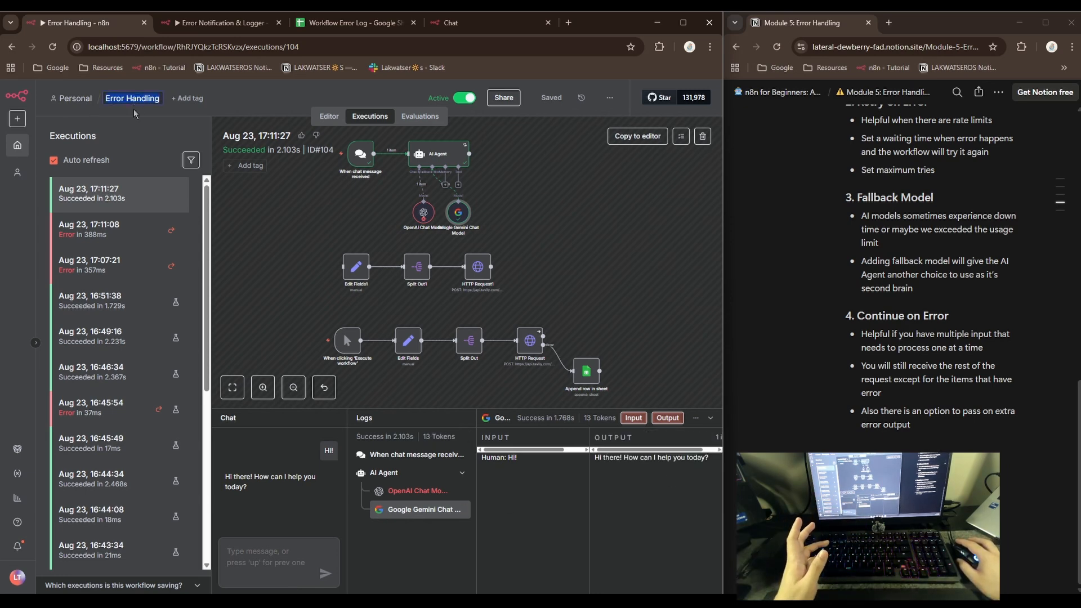
{"action": "left_click", "coordinate": [306, 201]}
Return to the editor with the whole workflow in view and highlight the Fallback Model and Continue on Error notes.
{"action": "left_click", "coordinate": [329, 116]}
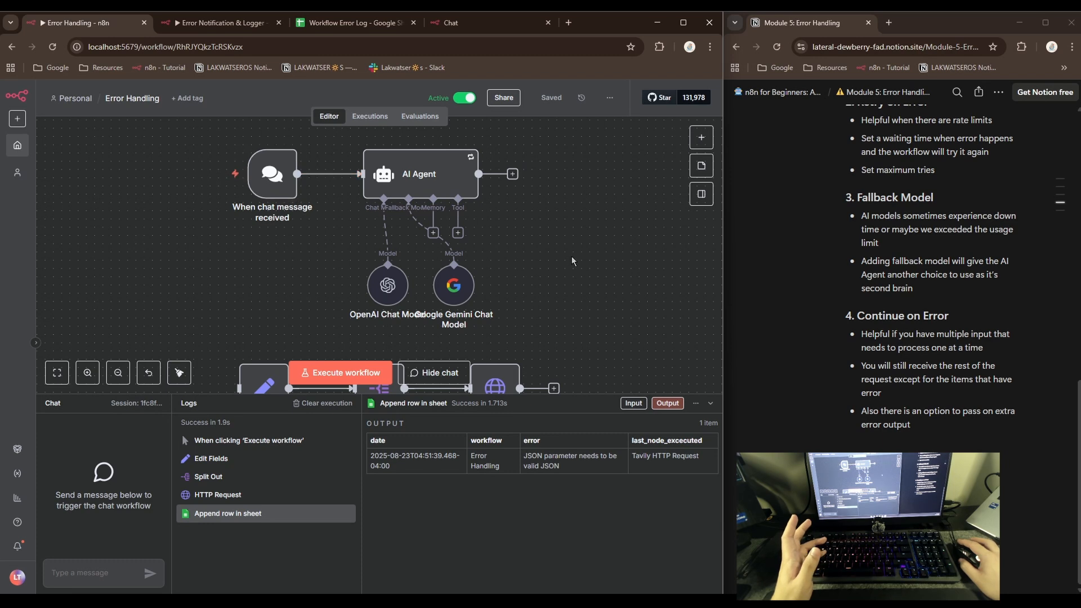
{"action": "left_click", "coordinate": [56, 372]}
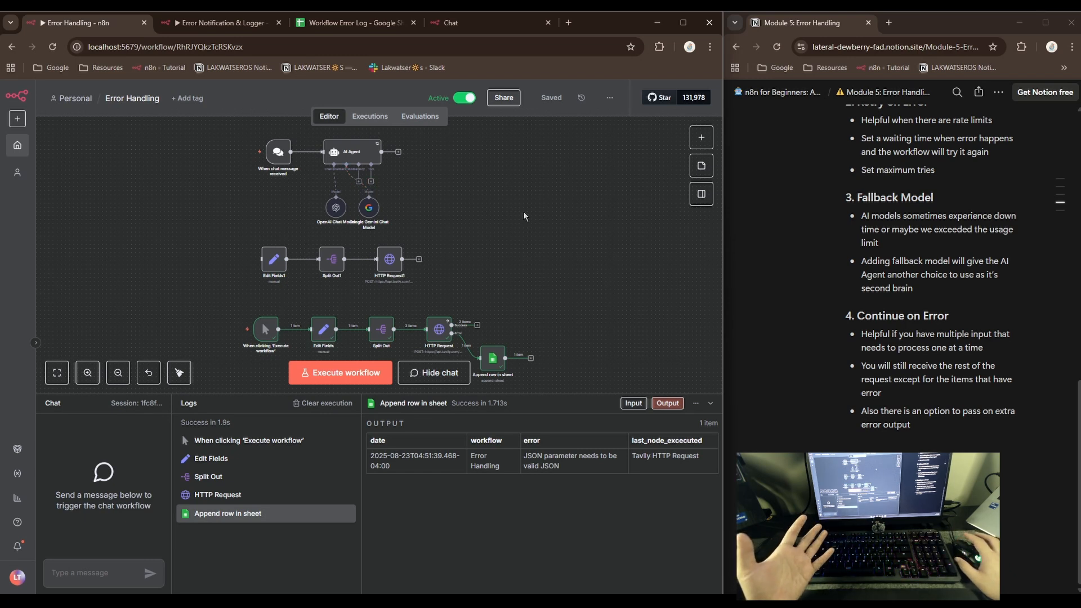
{"action": "left_click_drag", "start_coordinate": [857, 197], "coordinate": [941, 257]}
{"action": "left_click", "coordinate": [926, 295]}
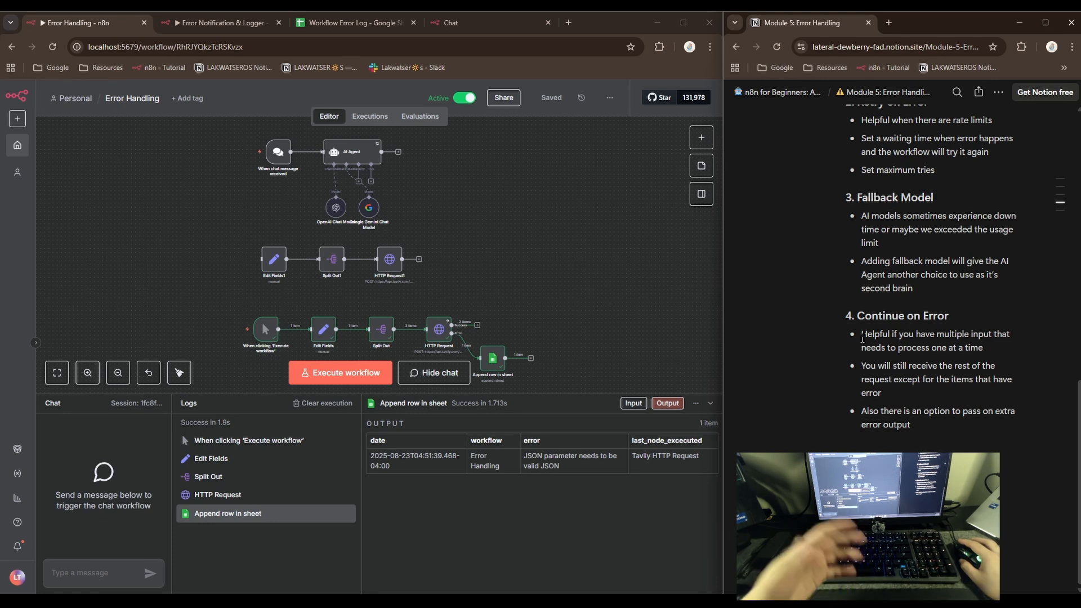
{"action": "left_click_drag", "start_coordinate": [859, 322], "coordinate": [928, 360]}
{"action": "left_click", "coordinate": [927, 357]}
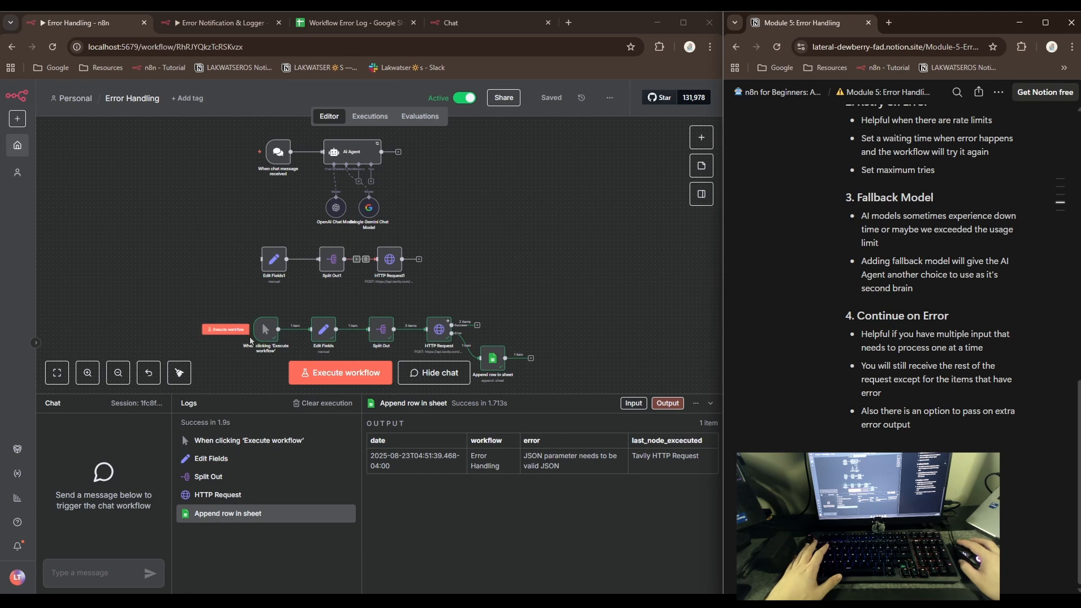
Disconnect the manual trigger from Edit Fields, connect it to Edit Fields1, and place it at the start of that row.
{"action": "left_click", "coordinate": [300, 330]}
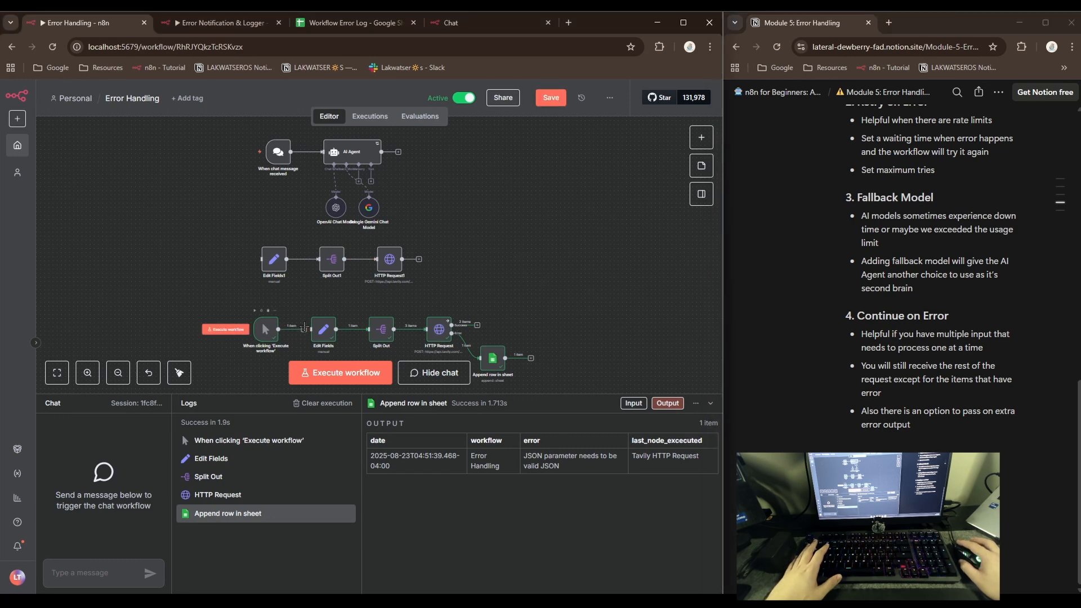
{"action": "left_click_drag", "start_coordinate": [278, 329], "coordinate": [251, 266]}
{"action": "left_click_drag", "start_coordinate": [266, 329], "coordinate": [206, 260]}
{"action": "scroll", "coordinate": [205, 260], "scroll_direction": "up", "scroll_amount": 5}
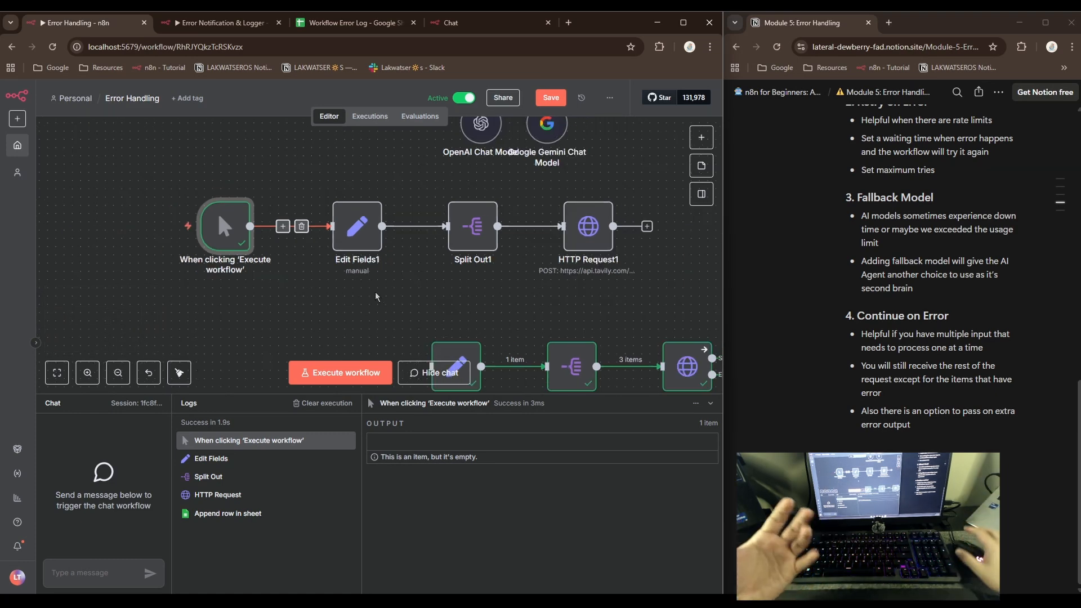
Examine the HTTP Request1 parameters and the Search Terms array in Edit Fields1, focusing on the quoted "Travel Deals" entry.
{"action": "double_click", "coordinate": [588, 226]}
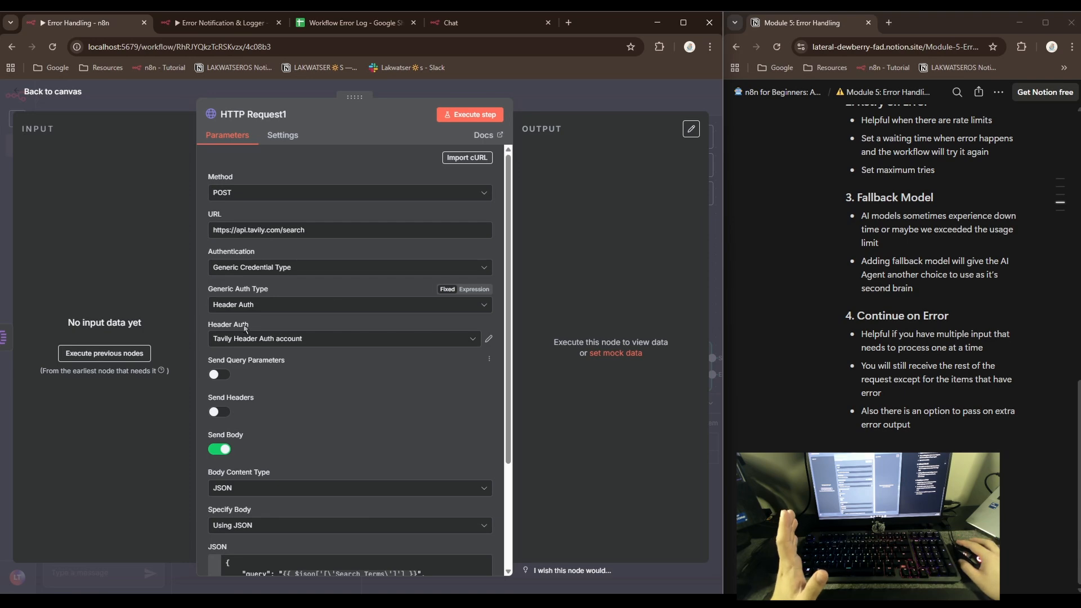
{"action": "left_click", "coordinate": [56, 95]}
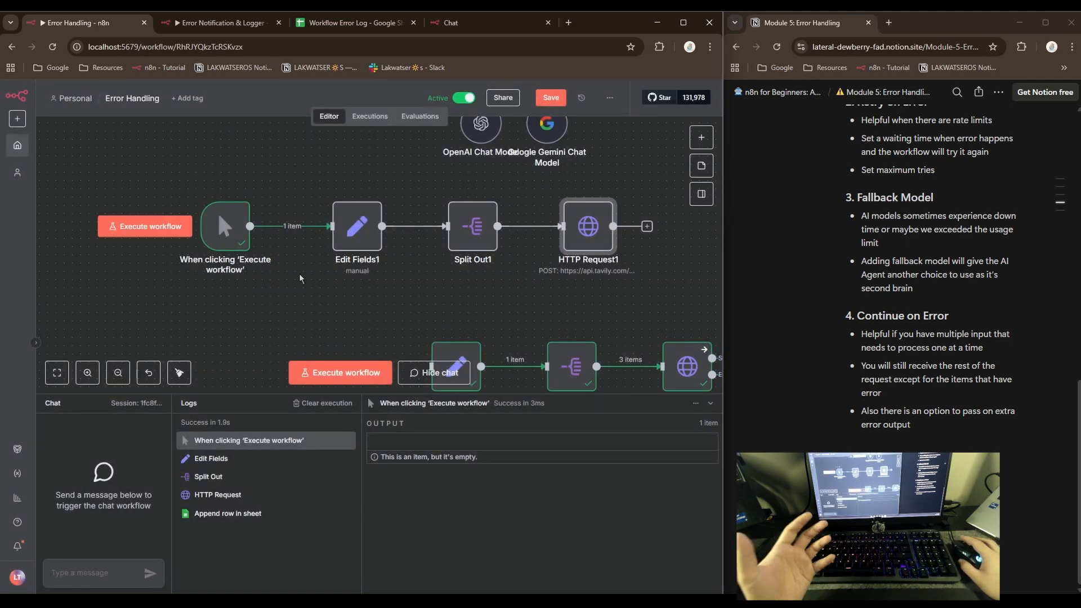
{"action": "double_click", "coordinate": [354, 246]}
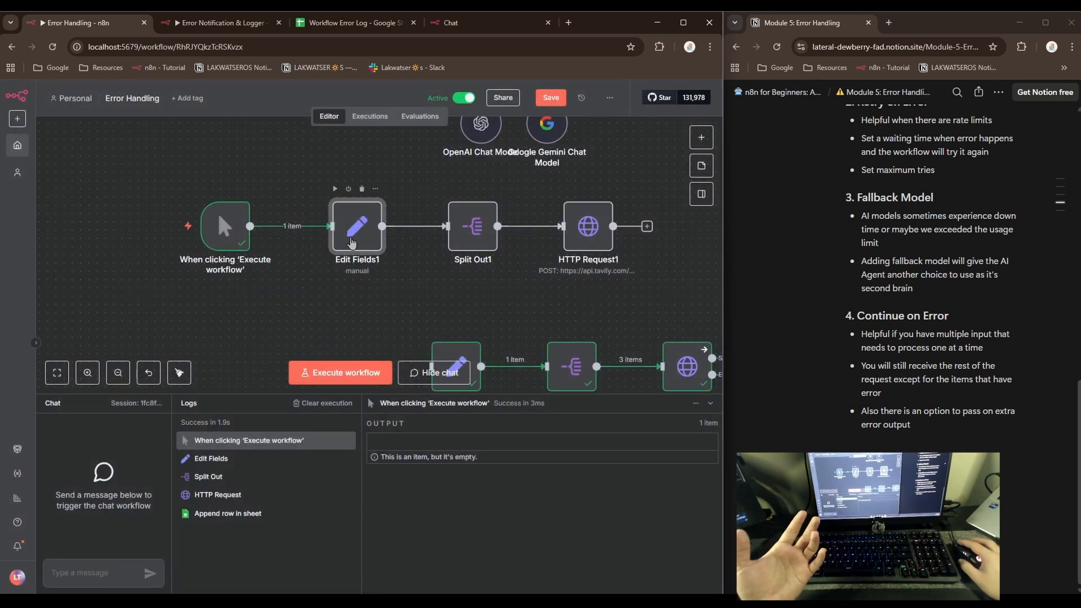
{"action": "left_click_drag", "start_coordinate": [259, 241], "coordinate": [398, 243]}
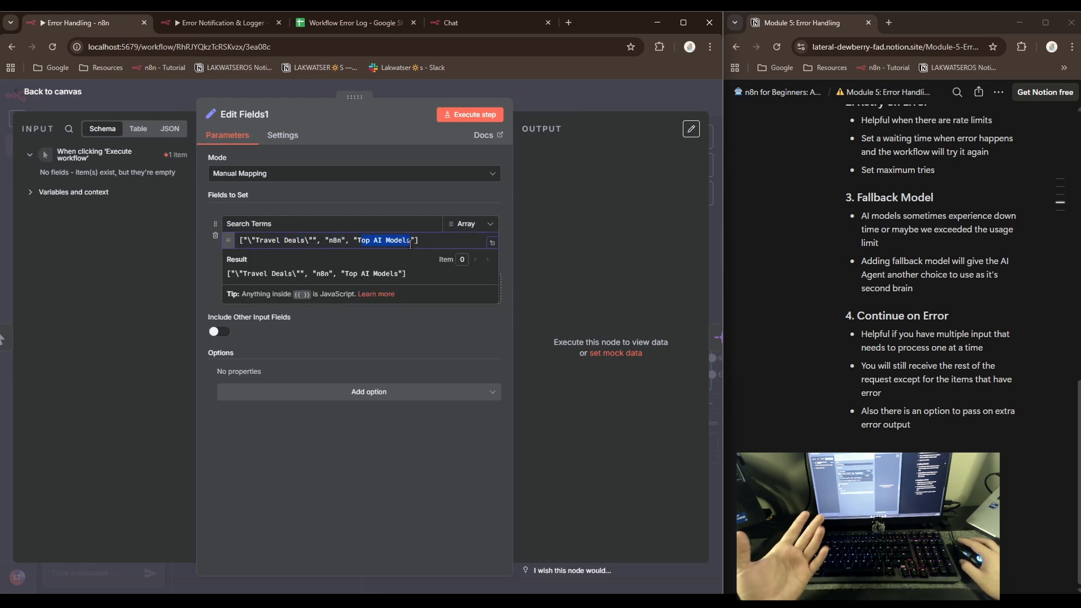
{"action": "left_click", "coordinate": [65, 97]}
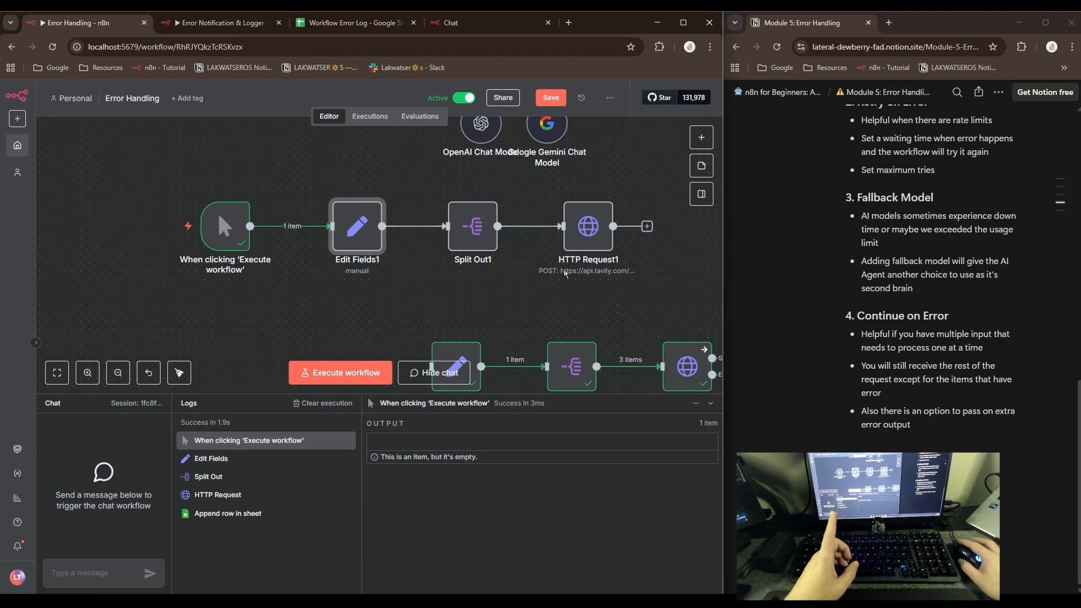
{"action": "double_click", "coordinate": [365, 245]}
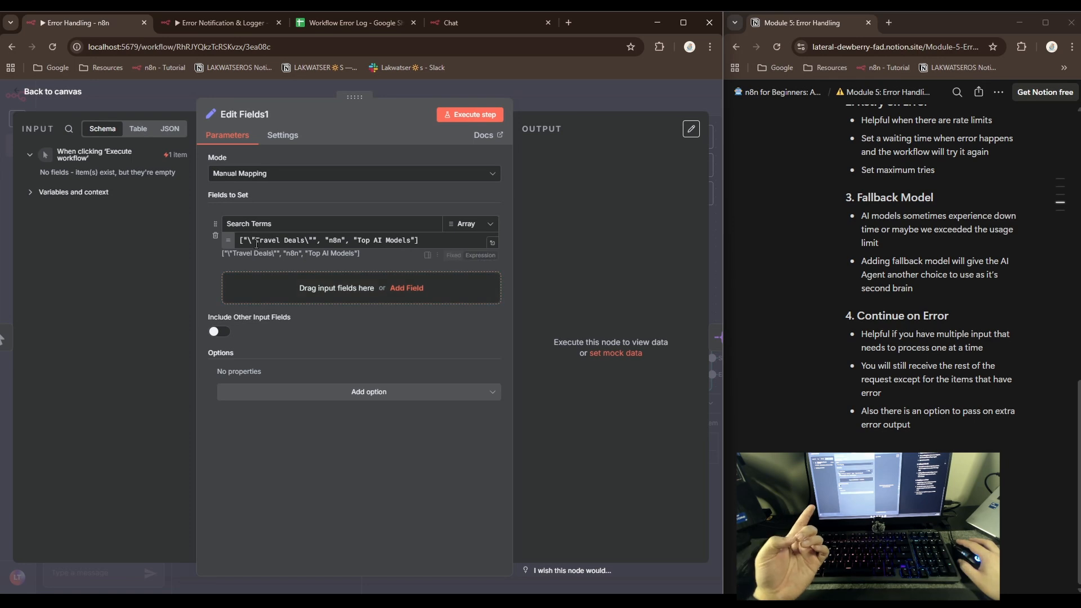
{"action": "left_click_drag", "start_coordinate": [253, 238], "coordinate": [298, 239]}
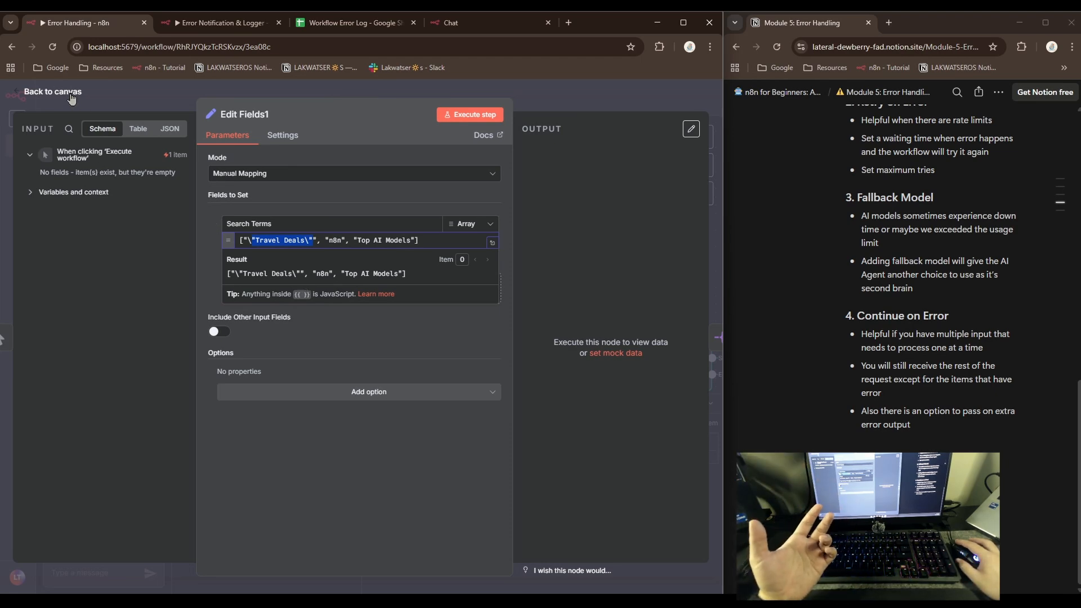
{"action": "left_click", "coordinate": [71, 99]}
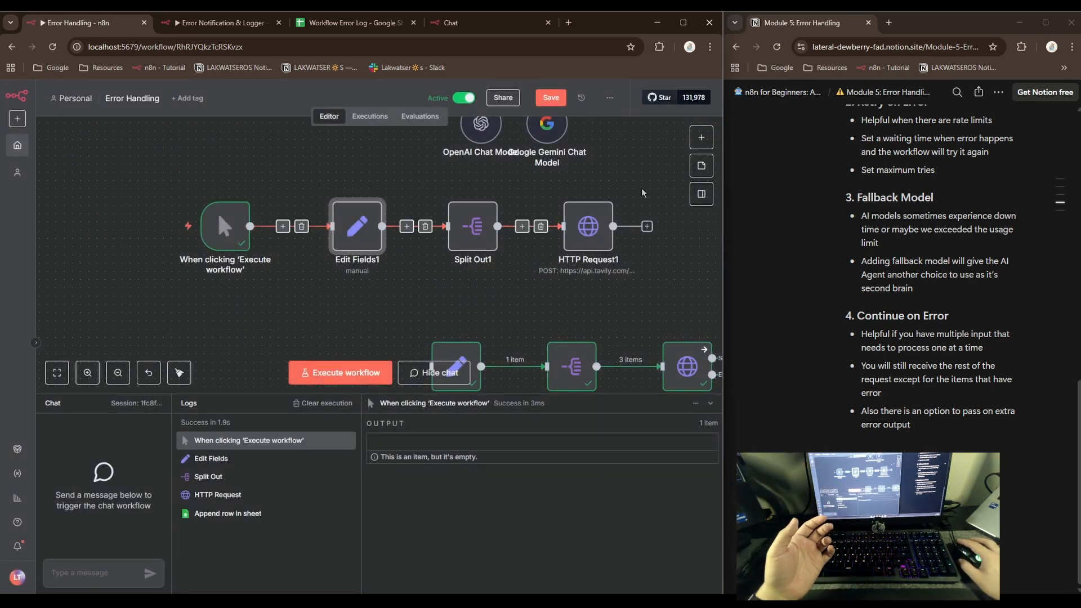
Execute the chain up to HTTP Request1 and examine the stack trace in its error details.
{"action": "left_click", "coordinate": [569, 189]}
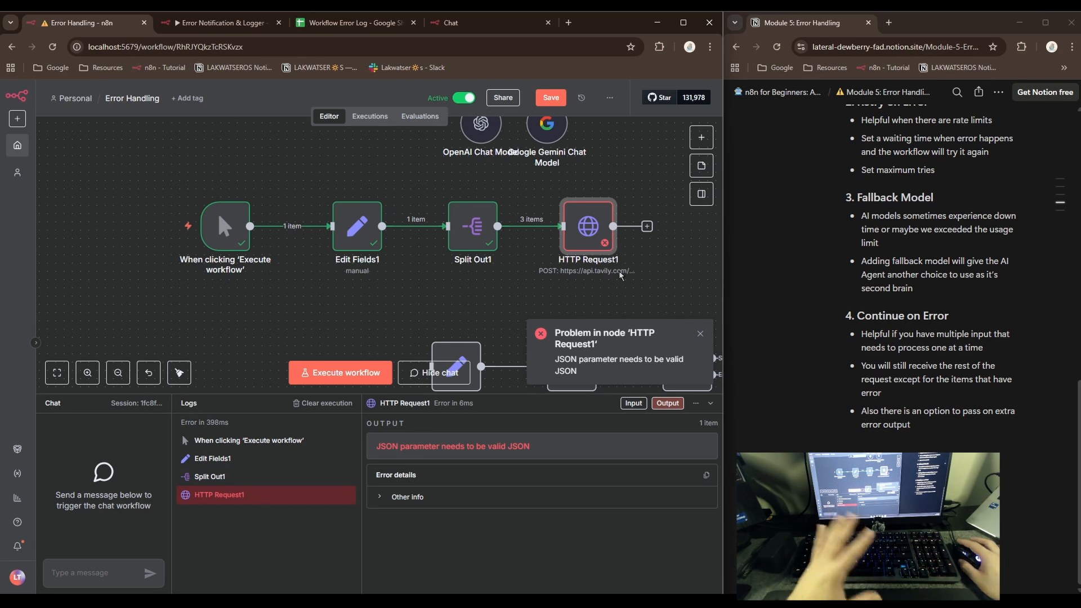
{"action": "left_click", "coordinate": [388, 498]}
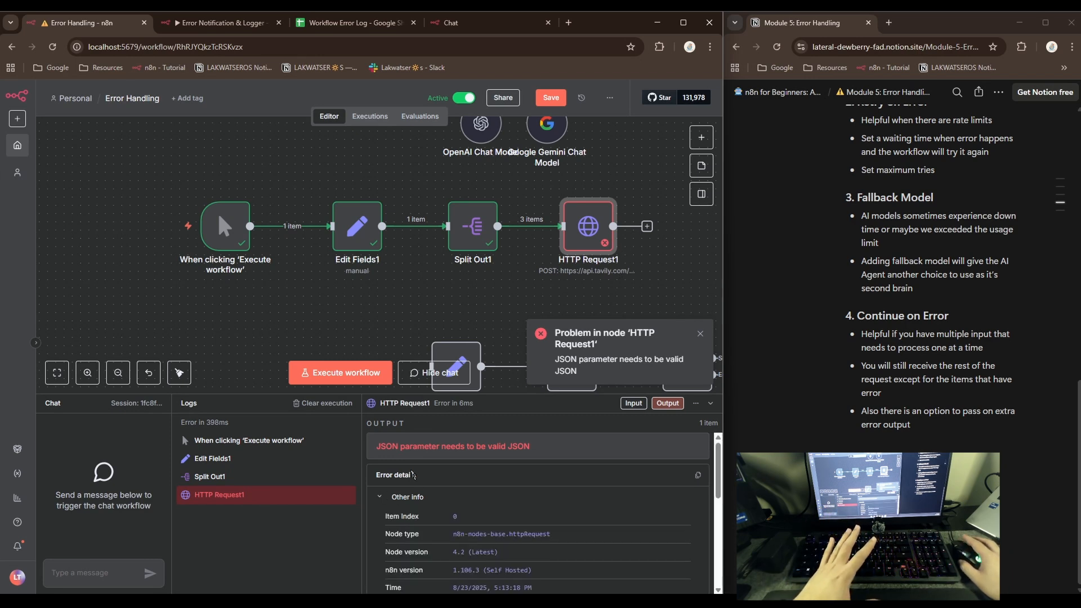
{"action": "scroll", "coordinate": [543, 453], "scroll_direction": "down", "scroll_amount": 5}
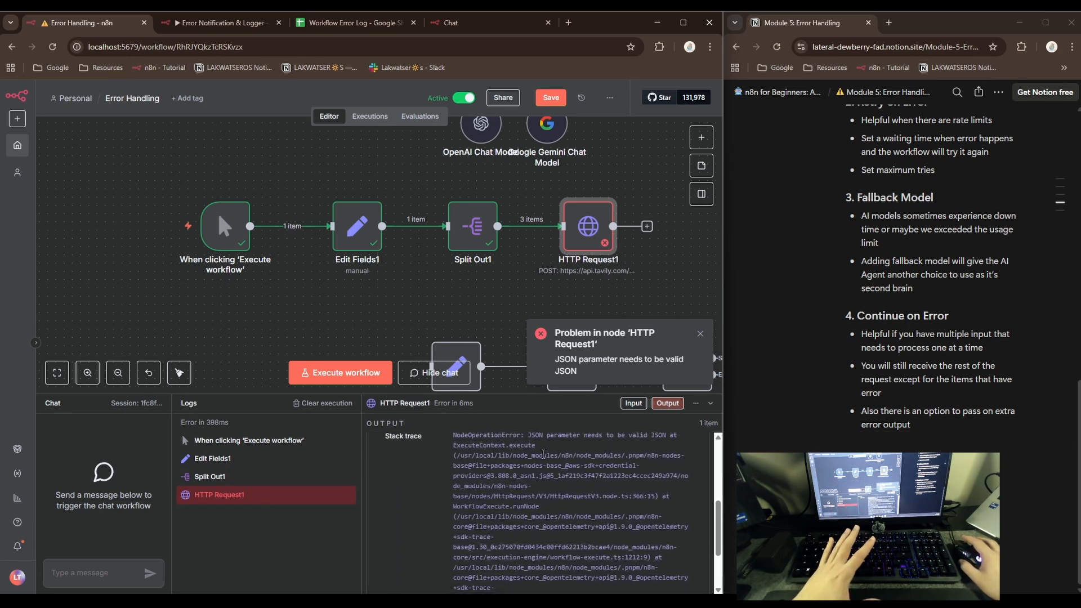
{"action": "scroll", "coordinate": [530, 436], "scroll_direction": "up", "scroll_amount": 3}
{"action": "scroll", "coordinate": [530, 437], "scroll_direction": "down", "scroll_amount": 2}
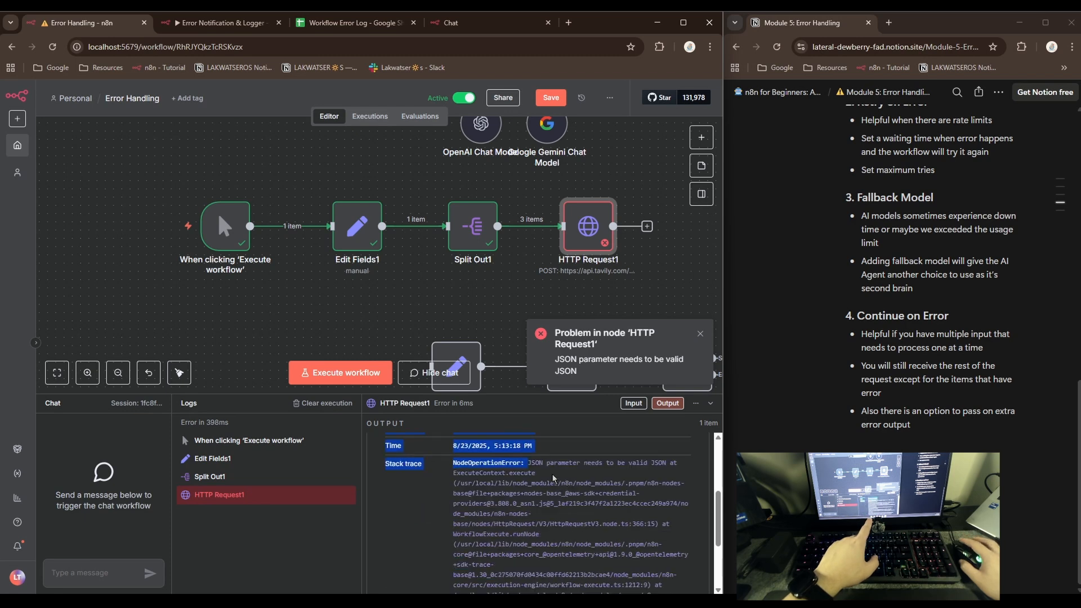
{"action": "left_click_drag", "start_coordinate": [528, 462], "coordinate": [592, 474]}
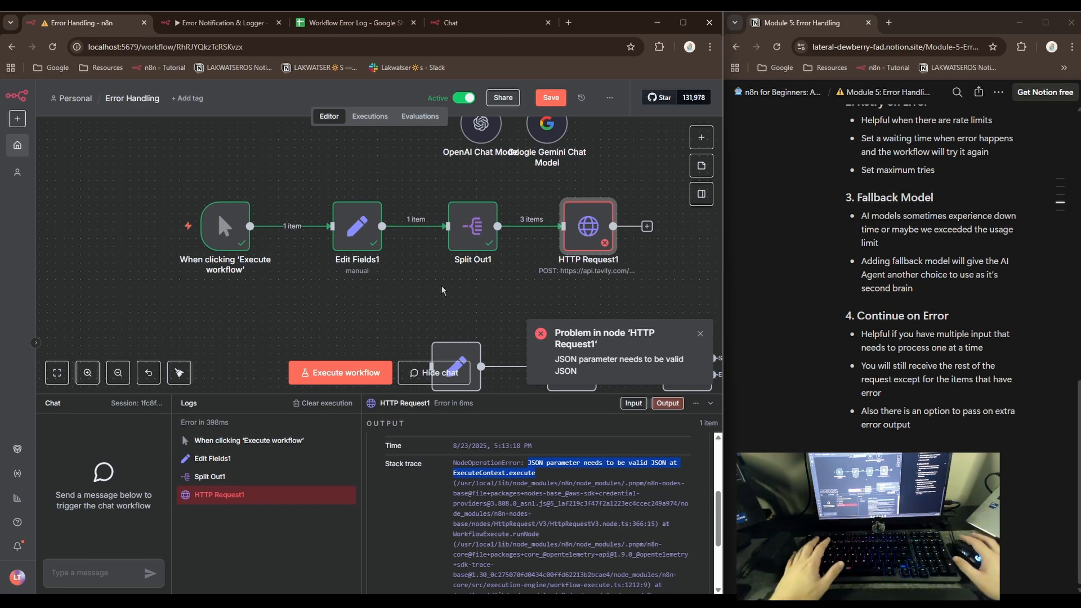
Set the On Error option of HTTP Request1 to Continue and save the workflow.
{"action": "double_click", "coordinate": [597, 235]}
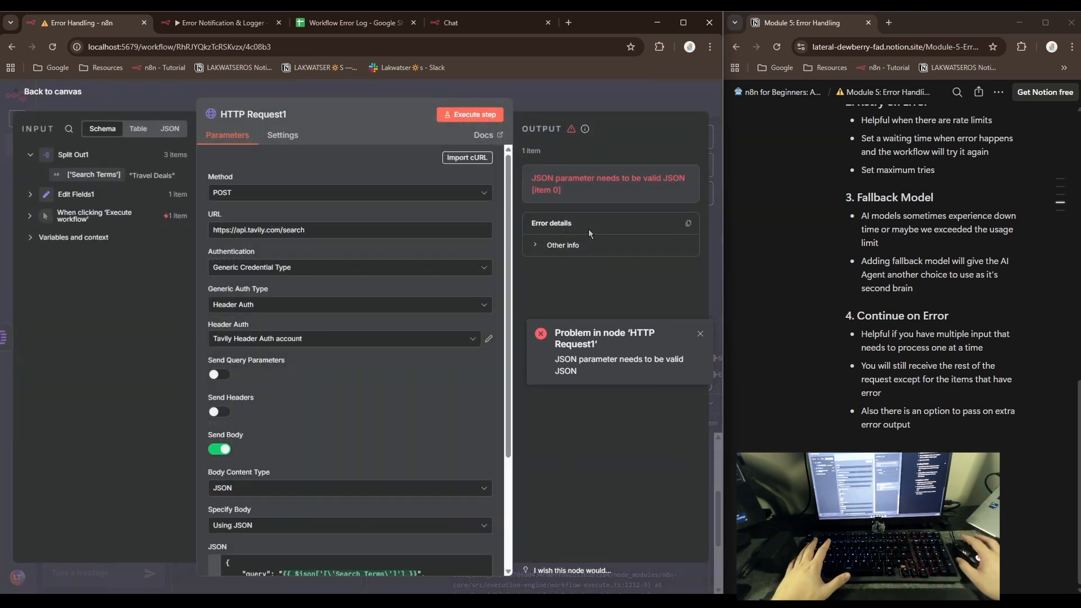
{"action": "left_click", "coordinate": [281, 142]}
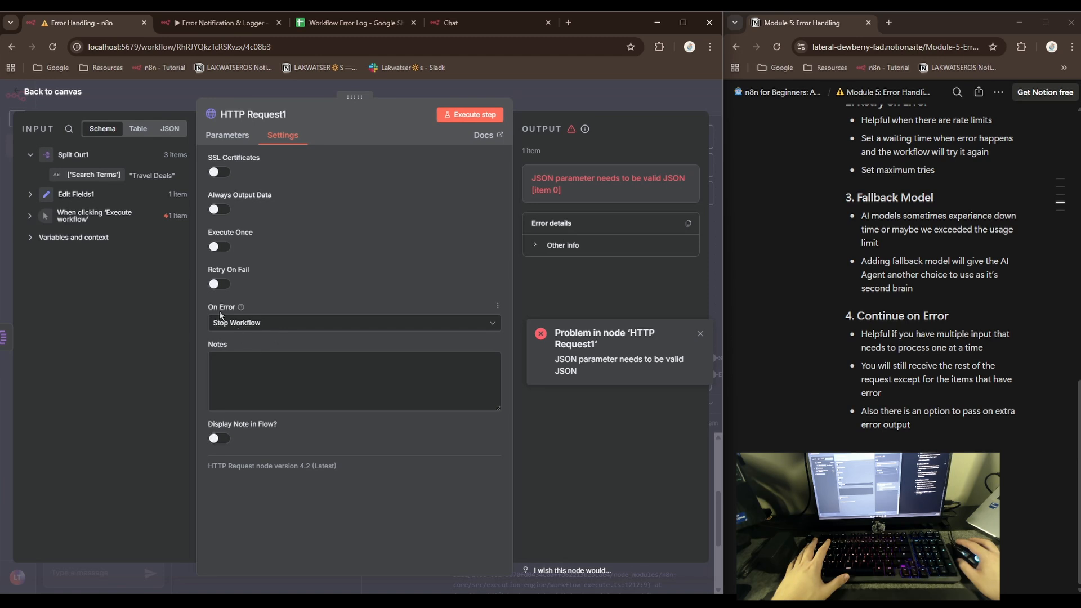
{"action": "left_click", "coordinate": [258, 325]}
{"action": "left_click", "coordinate": [262, 376]}
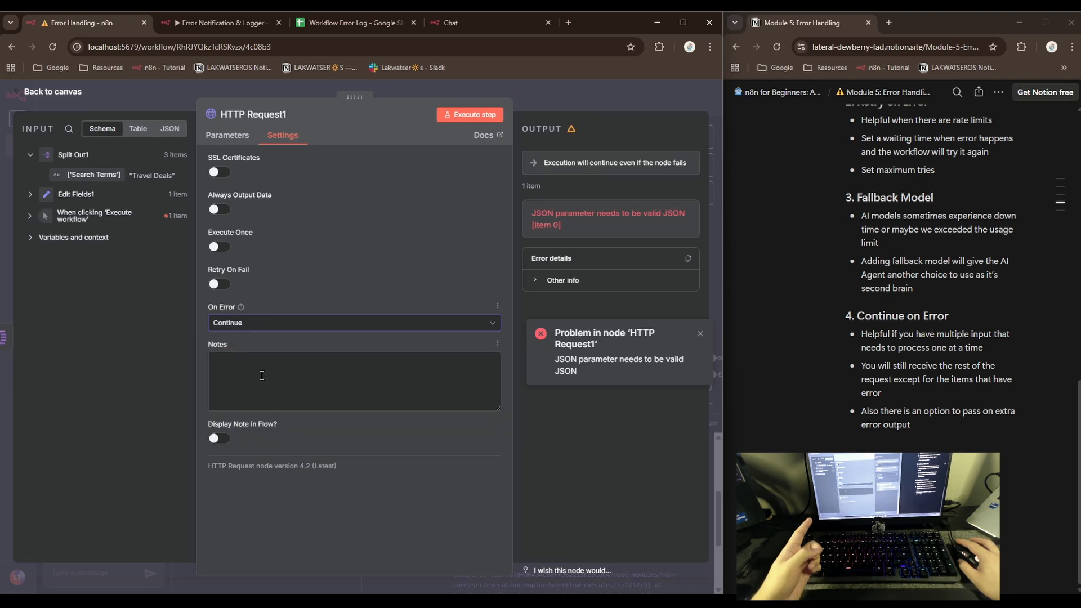
{"action": "left_click", "coordinate": [57, 93]}
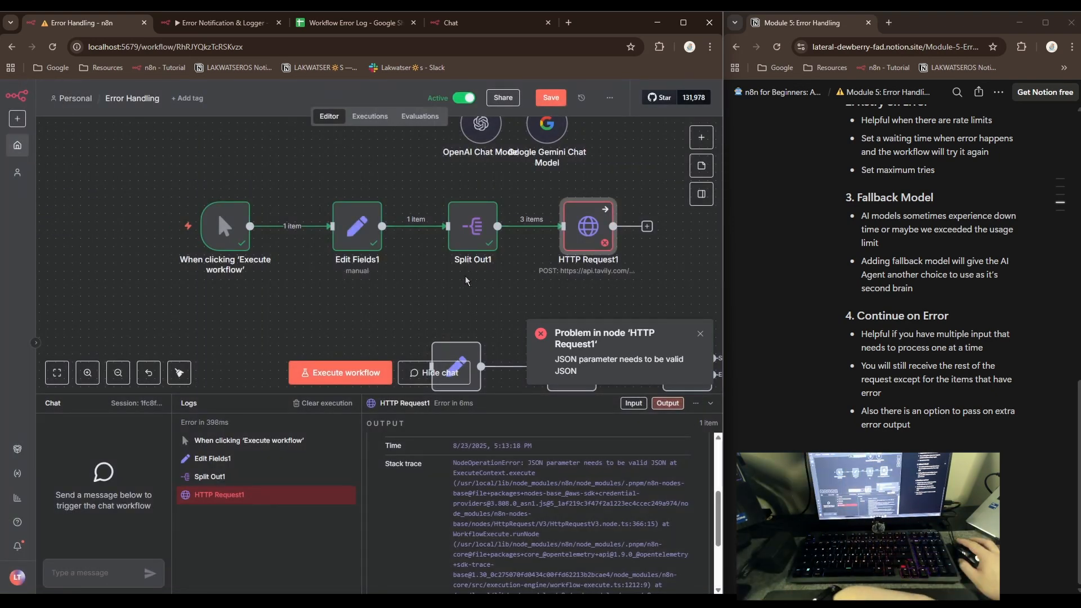
{"action": "key", "text": "ctrl+s"}
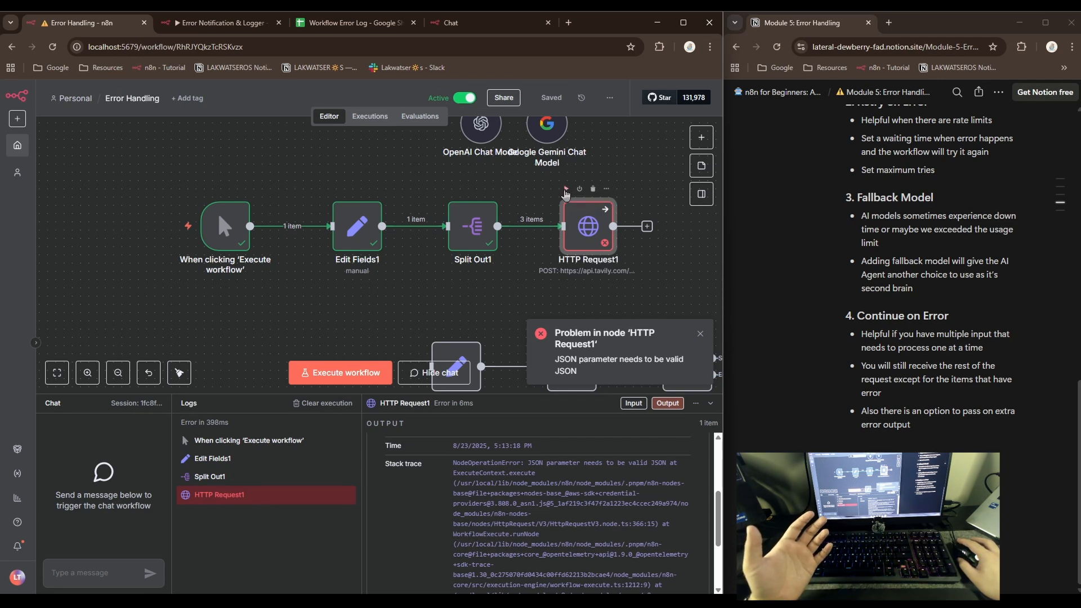
Execute HTTP Request1 again and show its output as a table with more room for the output data.
{"action": "left_click", "coordinate": [566, 190]}
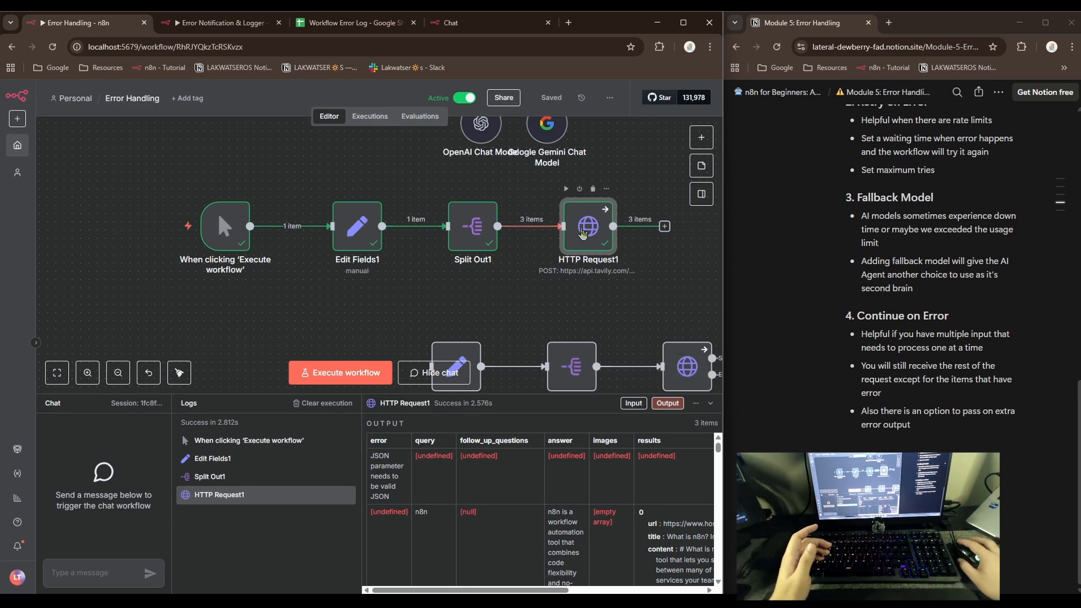
{"action": "double_click", "coordinate": [583, 234]}
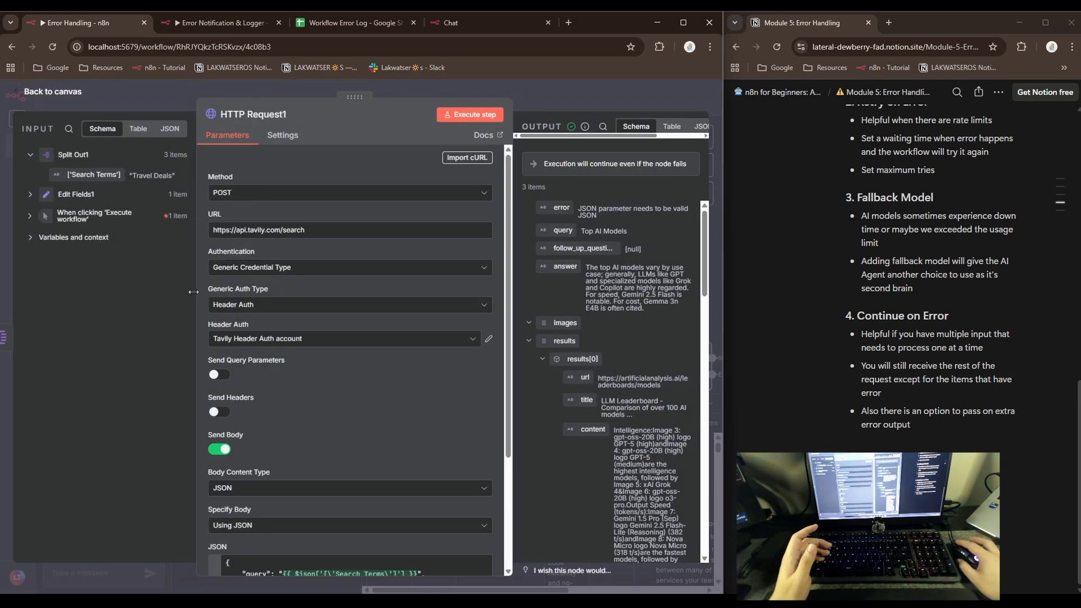
{"action": "left_click_drag", "start_coordinate": [194, 292], "coordinate": [94, 294]}
{"action": "left_click_drag", "start_coordinate": [515, 305], "coordinate": [394, 309]}
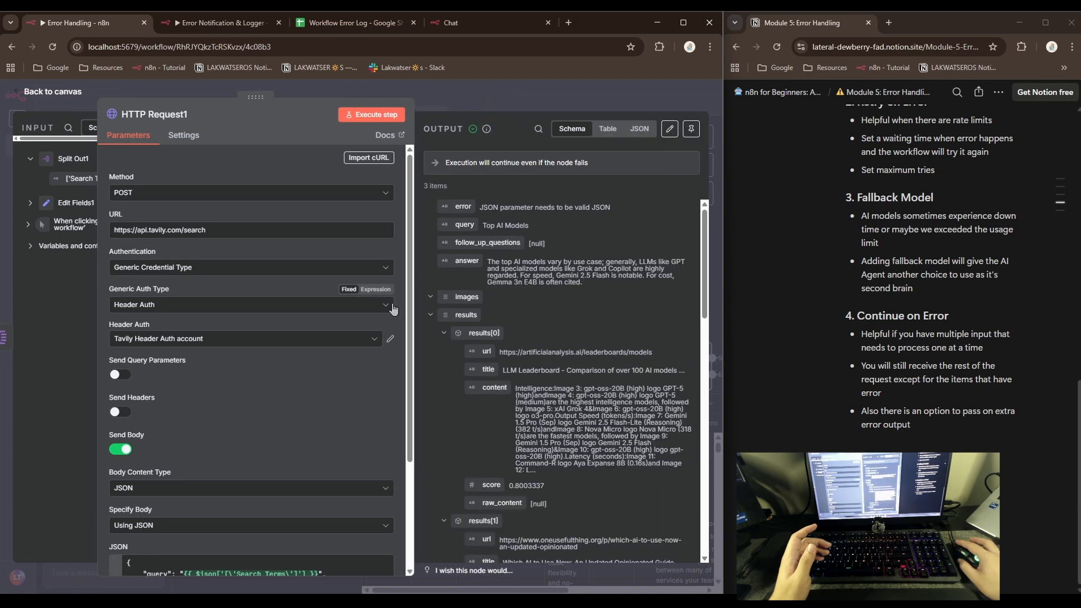
{"action": "left_click", "coordinate": [608, 128]}
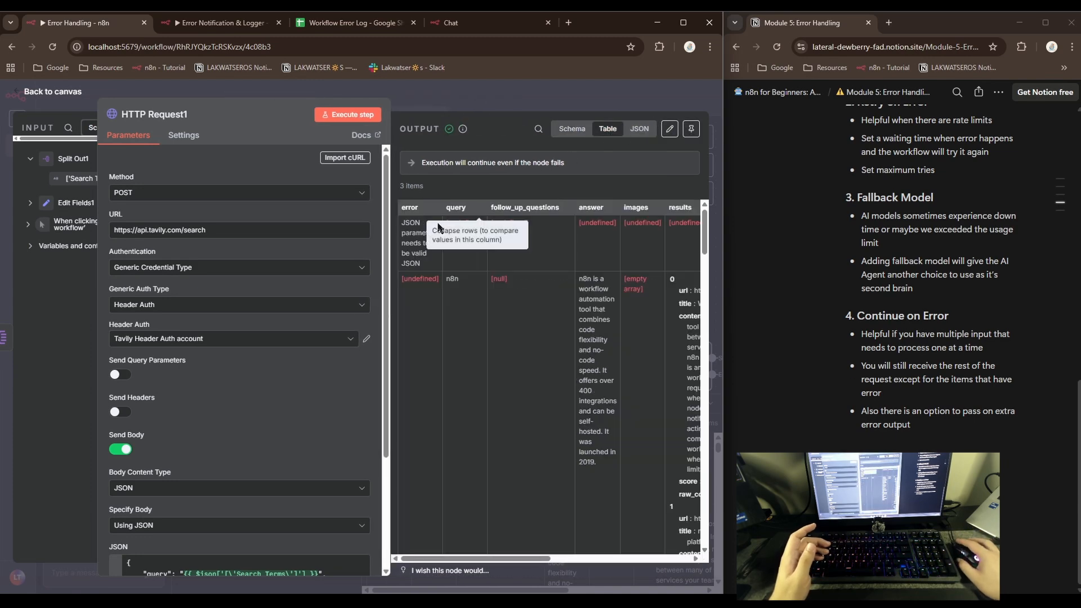
Examine the error, query, answer and results columns for each search term in the HTTP Request1 output, and return to the canvas.
{"action": "left_click_drag", "start_coordinate": [405, 224], "coordinate": [436, 266]}
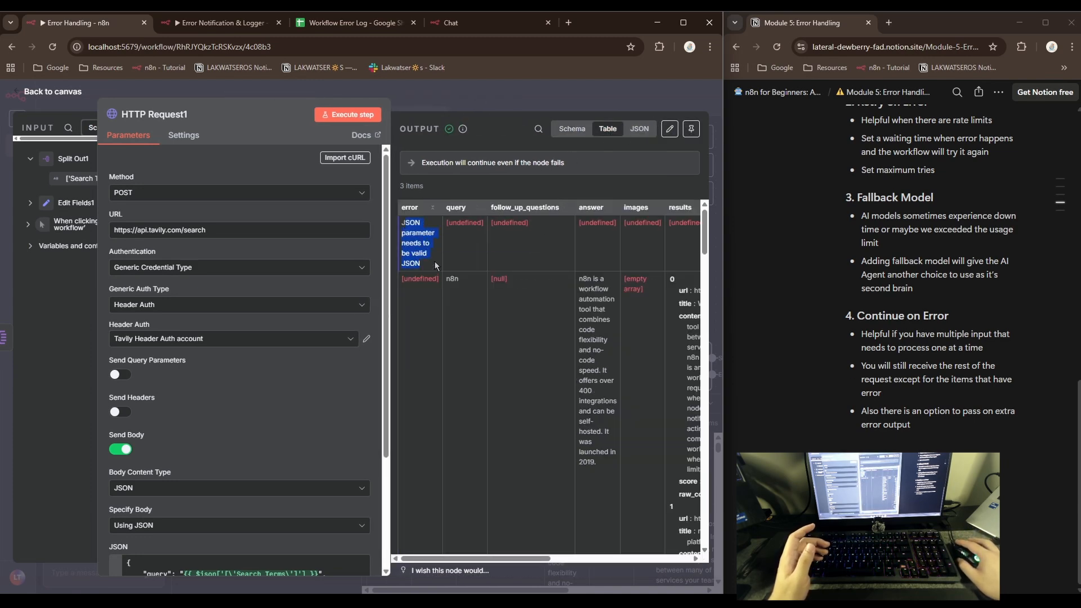
{"action": "double_click", "coordinate": [456, 278]}
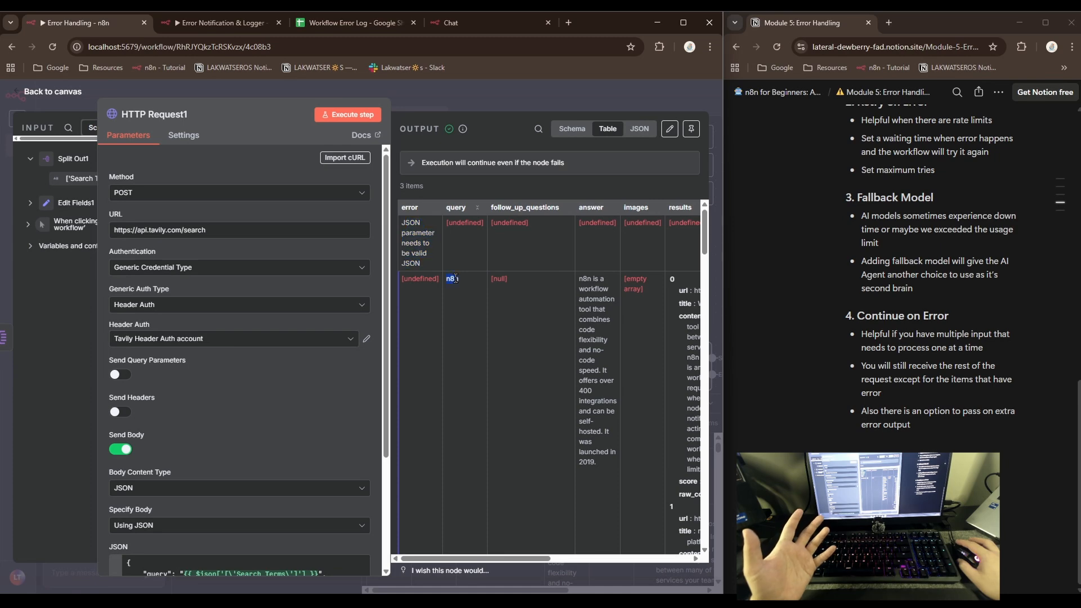
{"action": "scroll", "coordinate": [600, 310], "scroll_direction": "right", "scroll_amount": 3}
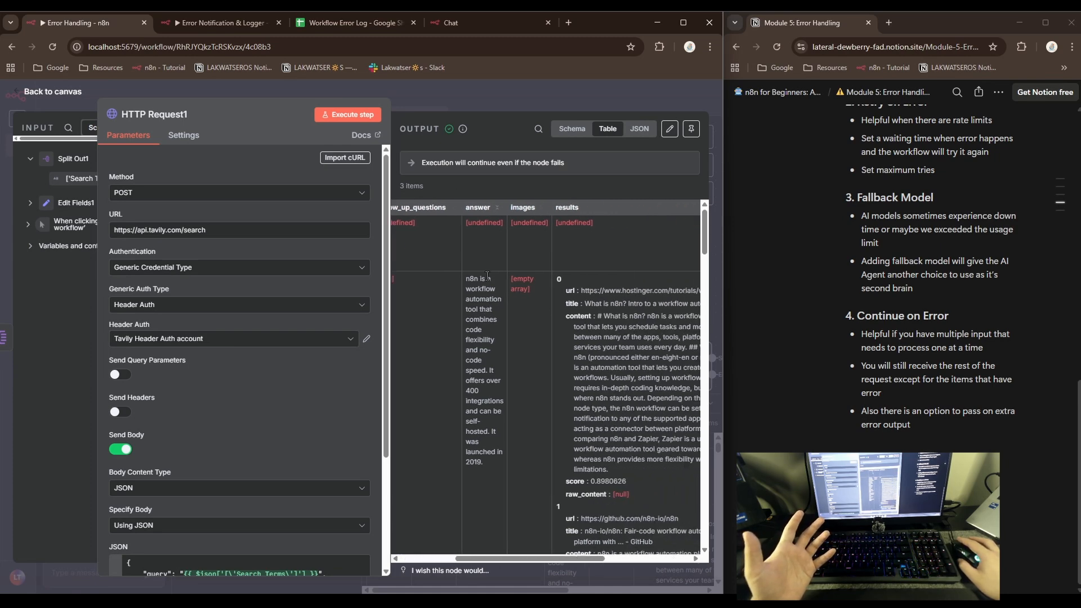
{"action": "scroll", "coordinate": [593, 239], "scroll_direction": "left", "scroll_amount": 3}
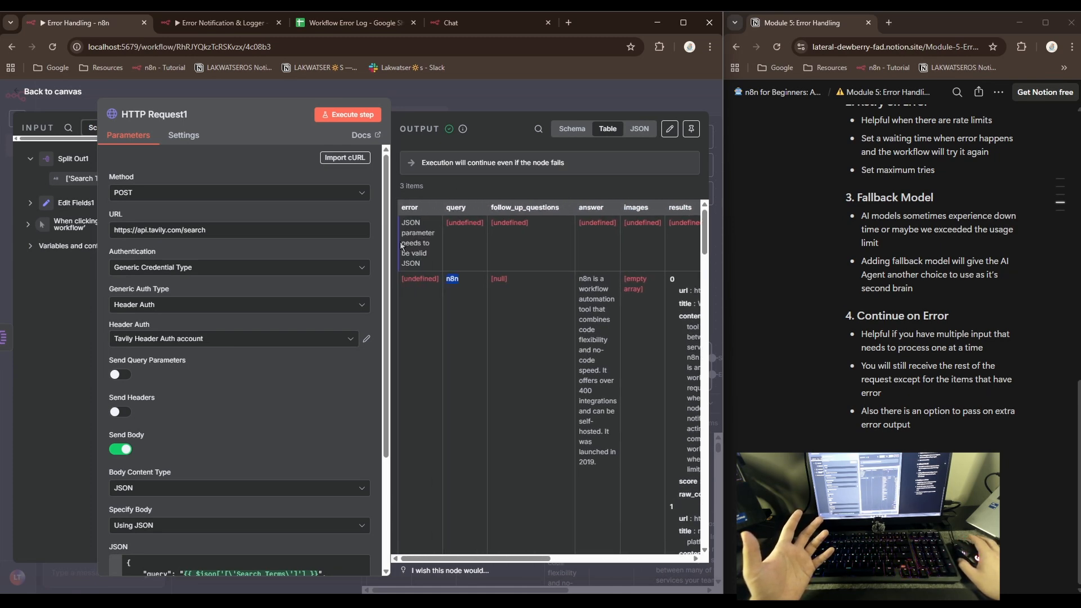
{"action": "scroll", "coordinate": [465, 313], "scroll_direction": "down", "scroll_amount": 8}
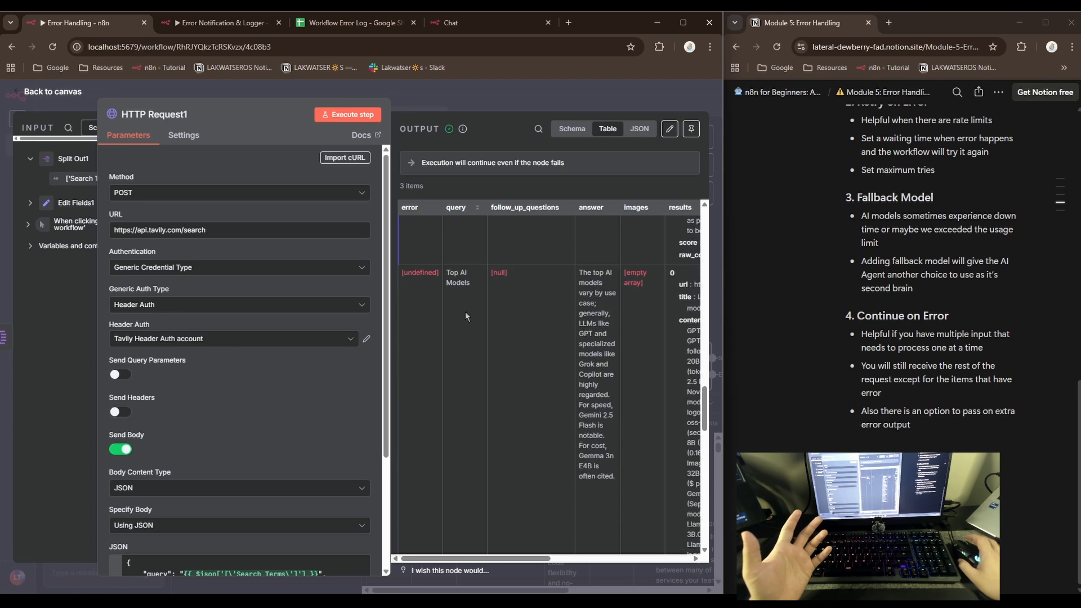
{"action": "scroll", "coordinate": [514, 313], "scroll_direction": "right", "scroll_amount": 5}
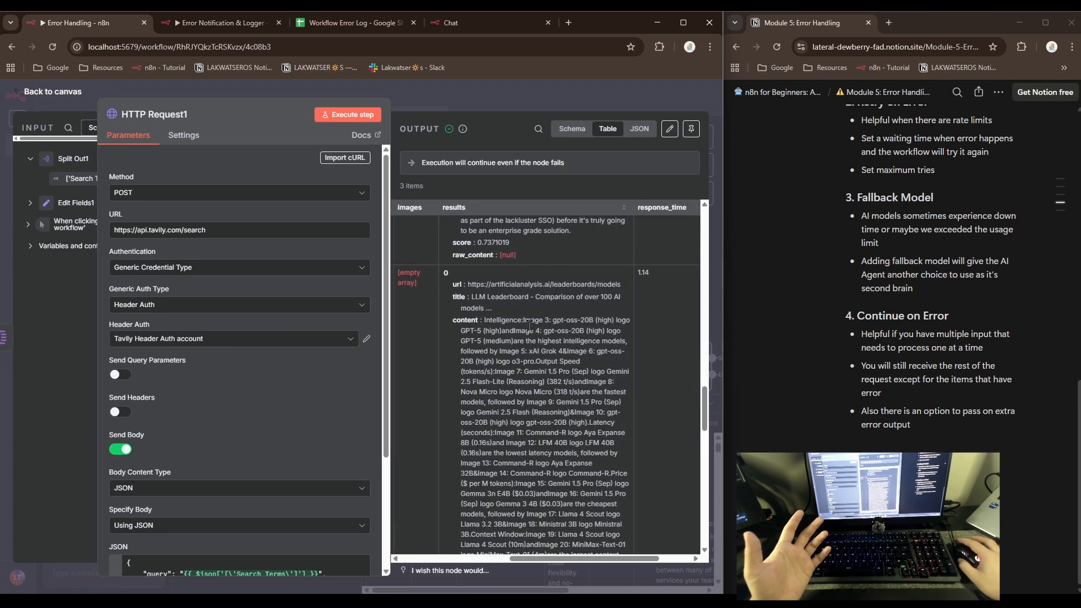
{"action": "scroll", "coordinate": [560, 380], "scroll_direction": "left", "scroll_amount": 5}
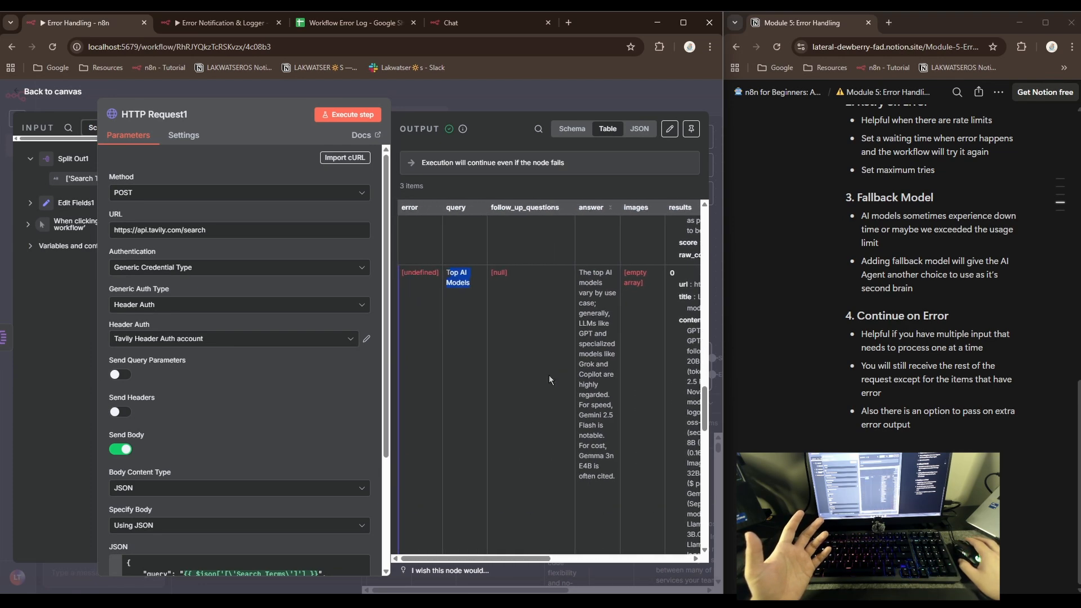
{"action": "left_click", "coordinate": [53, 91]}
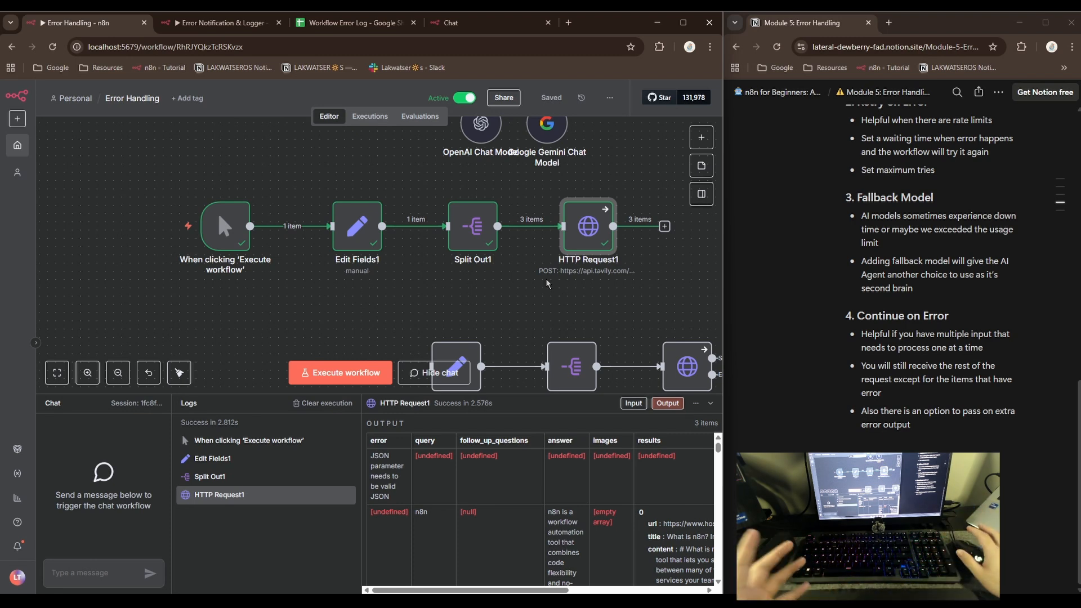
Check the Error Notification & Logger workflow, and open the Aug 23, 17:14:18 execution of the Error Handling workflow.
{"action": "left_click", "coordinate": [219, 23]}
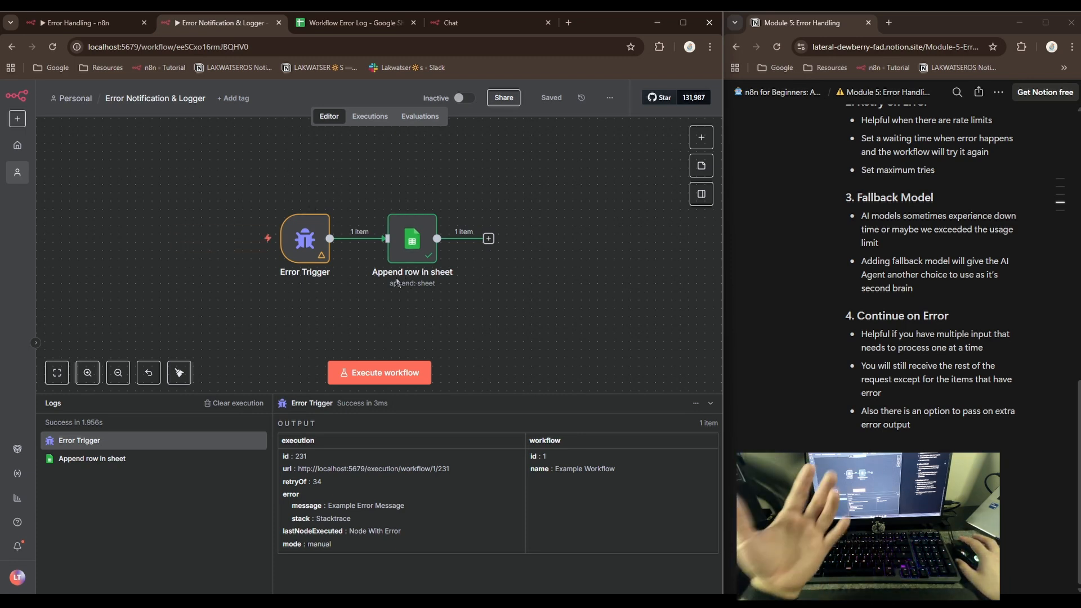
{"action": "left_click", "coordinate": [85, 22]}
{"action": "left_click", "coordinate": [369, 116]}
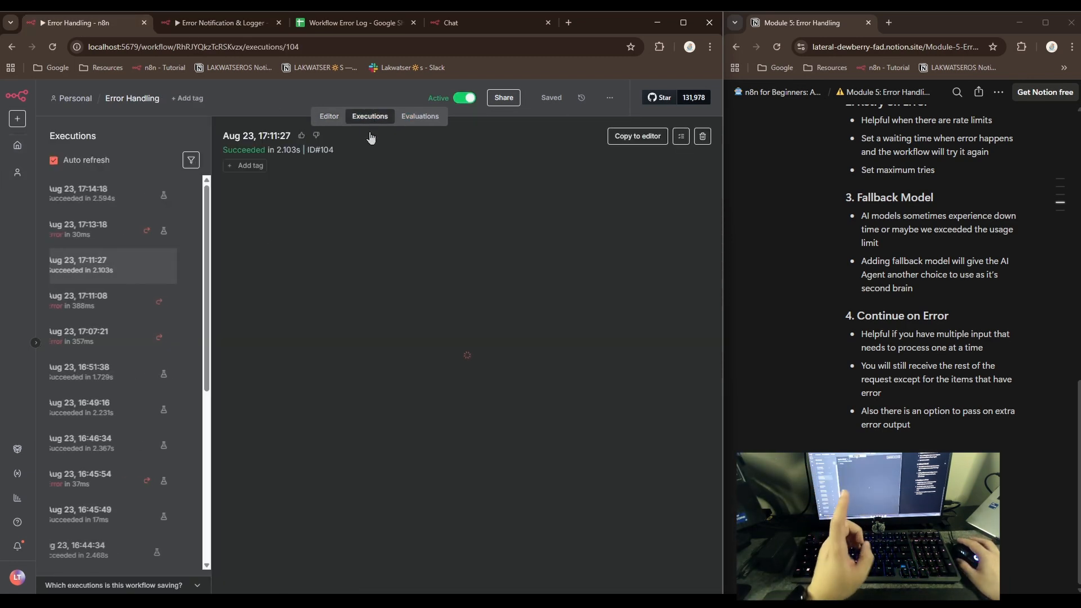
{"action": "left_click", "coordinate": [87, 195]}
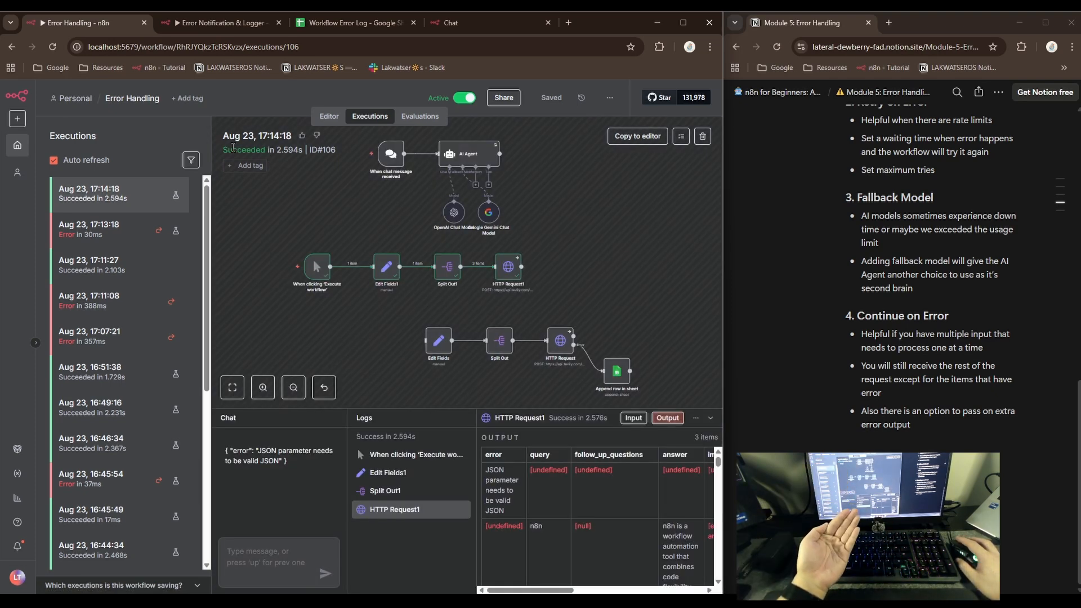
Check the Aug 23, 17:13:18 execution of the Error Handling workflow and return to the editor.
{"action": "left_click", "coordinate": [129, 231]}
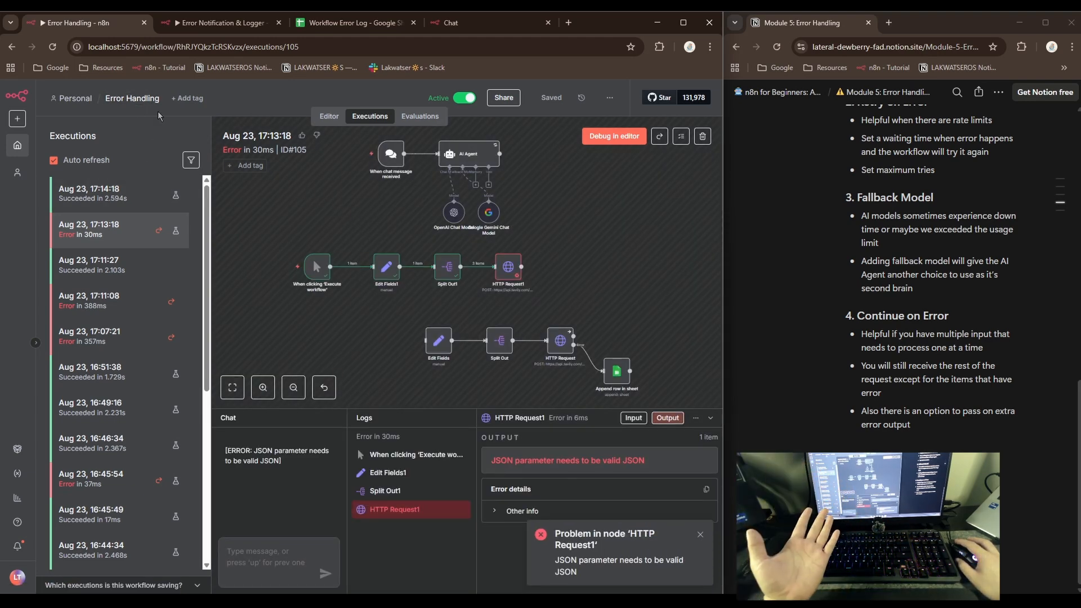
{"action": "left_click", "coordinate": [329, 116]}
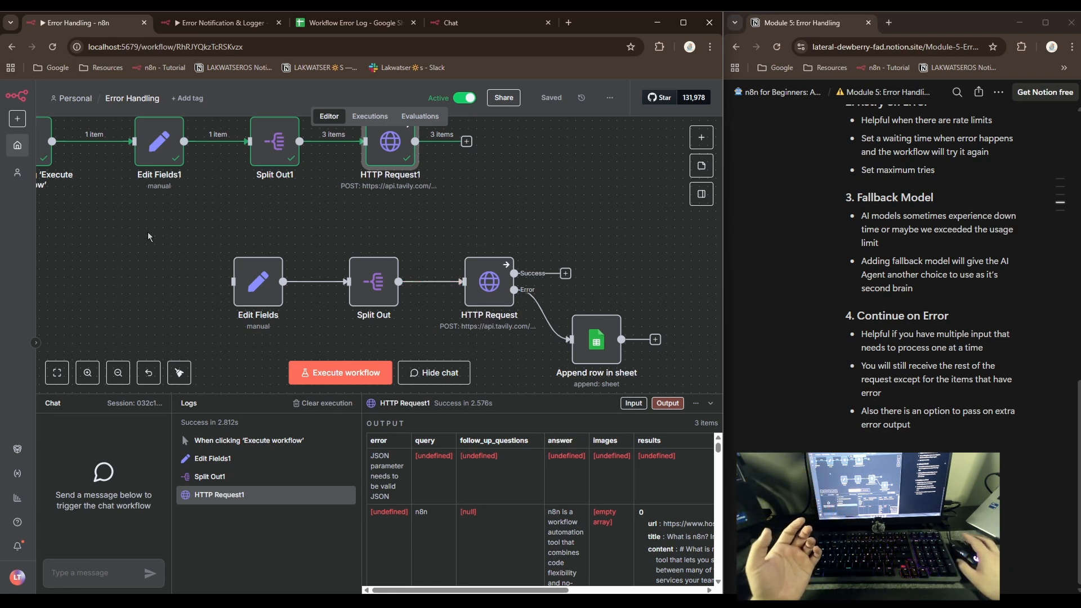
Disconnect the manual trigger from Edit Fields1 and place it in front of Edit Fields, connected to that node.
{"action": "scroll", "coordinate": [149, 234], "scroll_direction": "left", "scroll_amount": 4}
{"action": "left_click", "coordinate": [219, 148]}
{"action": "left_click_drag", "start_coordinate": [141, 143], "coordinate": [344, 290]}
{"action": "scroll", "coordinate": [332, 310], "scroll_direction": "right", "scroll_amount": 5}
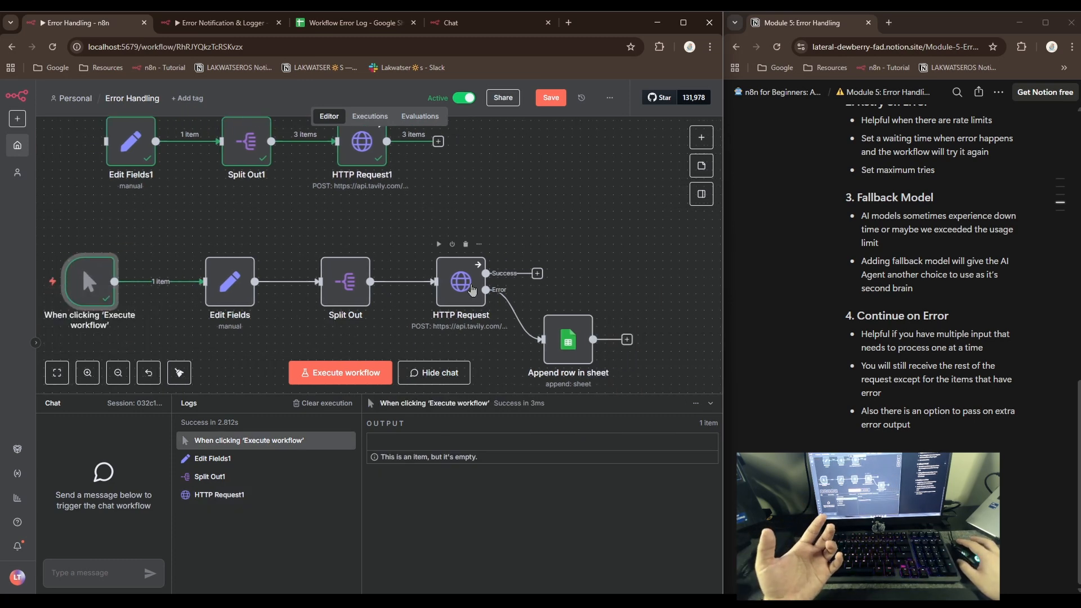
Set the On Error option of the HTTP Request node to Continue (using error output) and return to the canvas.
{"action": "double_click", "coordinate": [472, 290]}
{"action": "left_click", "coordinate": [202, 139]}
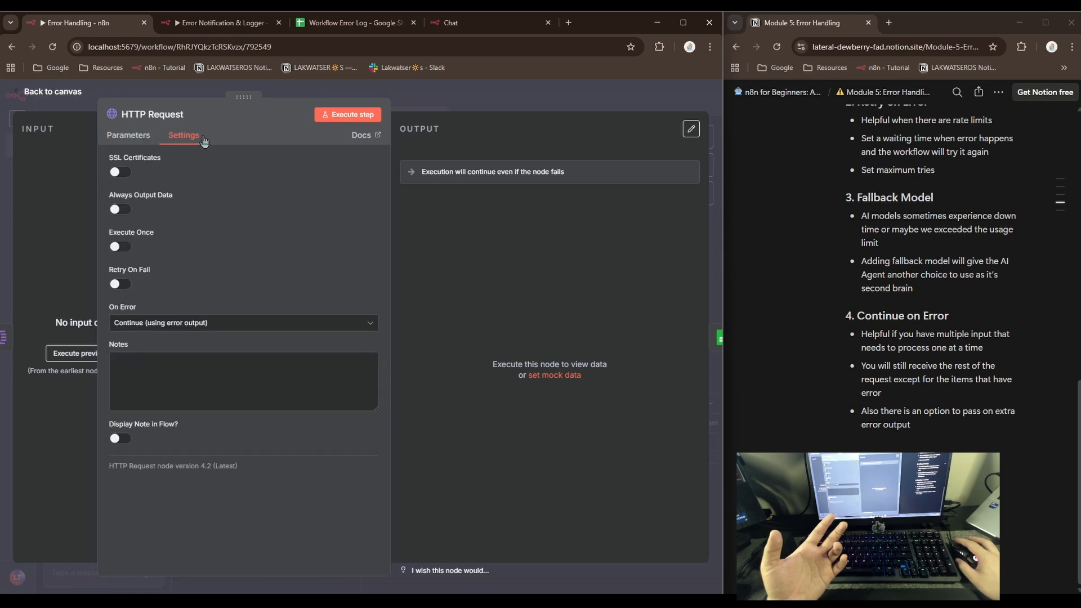
{"action": "left_click", "coordinate": [200, 326]}
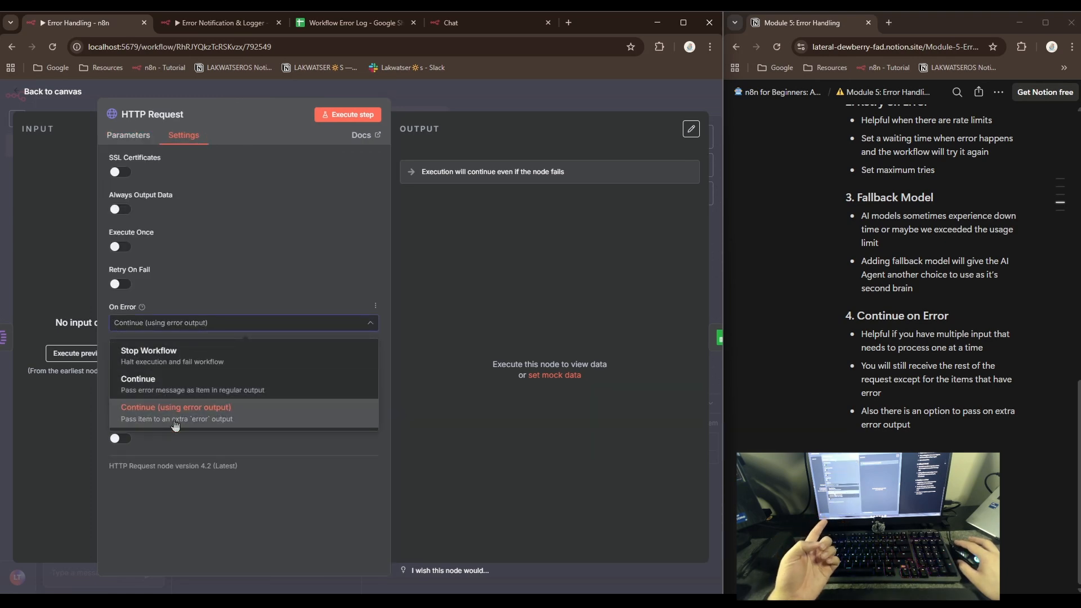
{"action": "left_click", "coordinate": [220, 414]}
{"action": "left_click", "coordinate": [53, 91]}
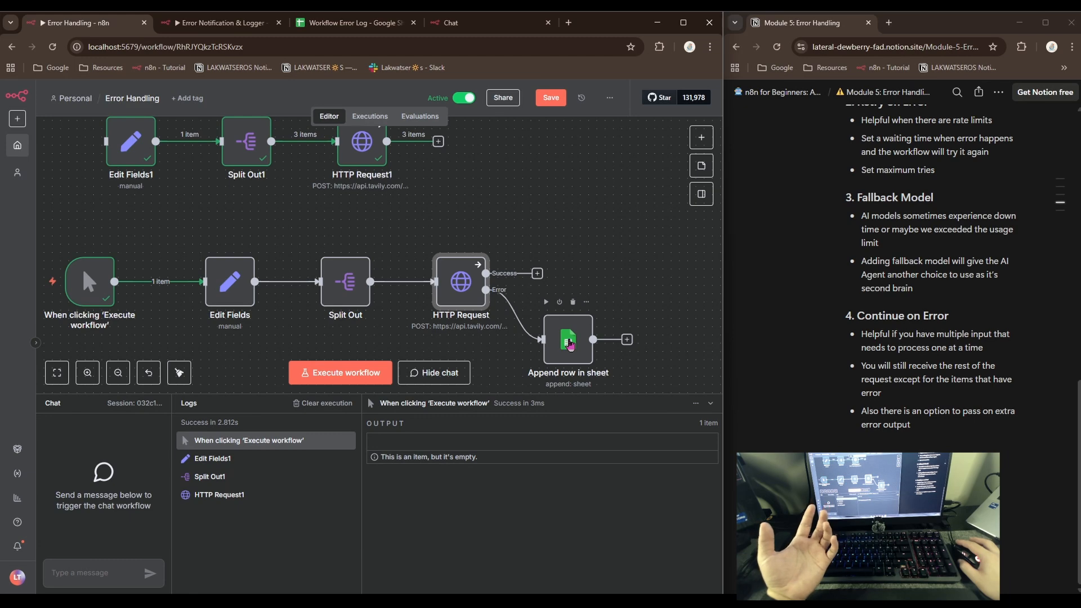
Review the column values in the Append row in sheet node and the Workflow Error Log spreadsheet, and return to the canvas.
{"action": "double_click", "coordinate": [569, 341]}
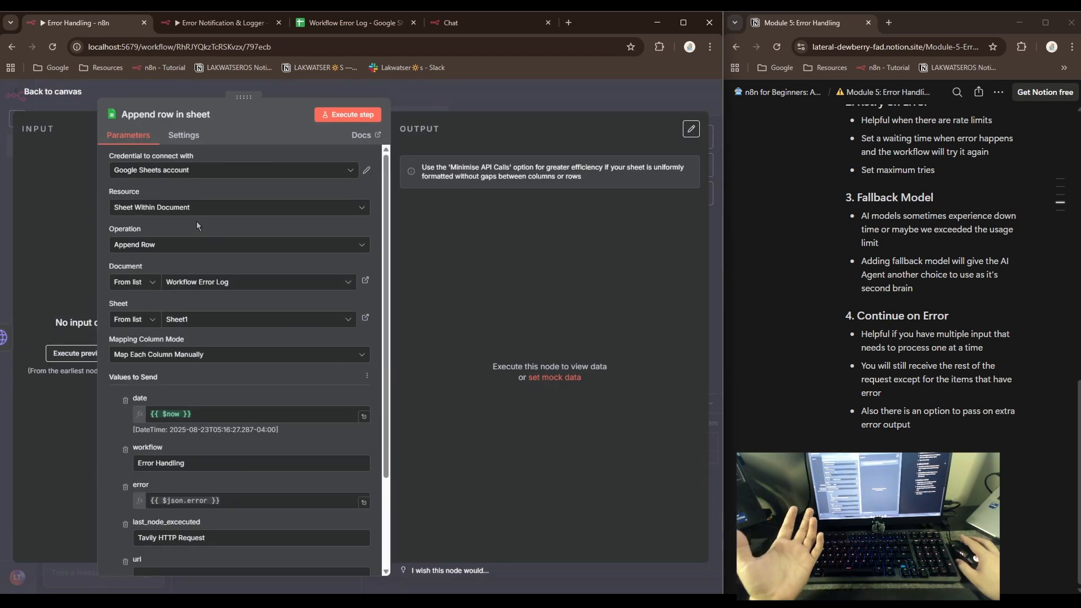
{"action": "scroll", "coordinate": [198, 220], "scroll_direction": "down", "scroll_amount": 2}
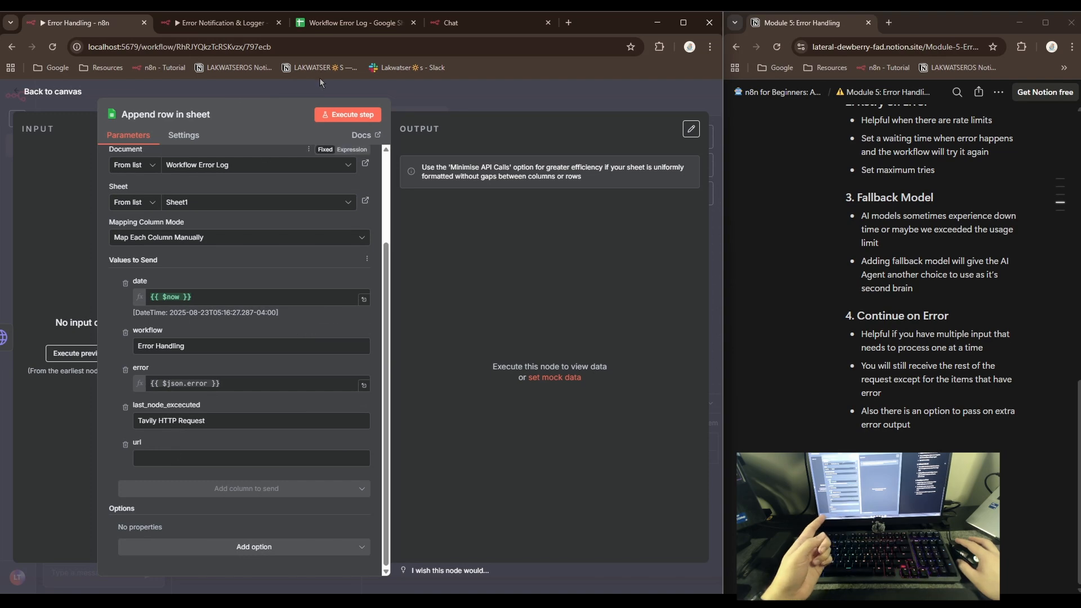
{"action": "left_click", "coordinate": [348, 22]}
{"action": "left_click", "coordinate": [90, 28]}
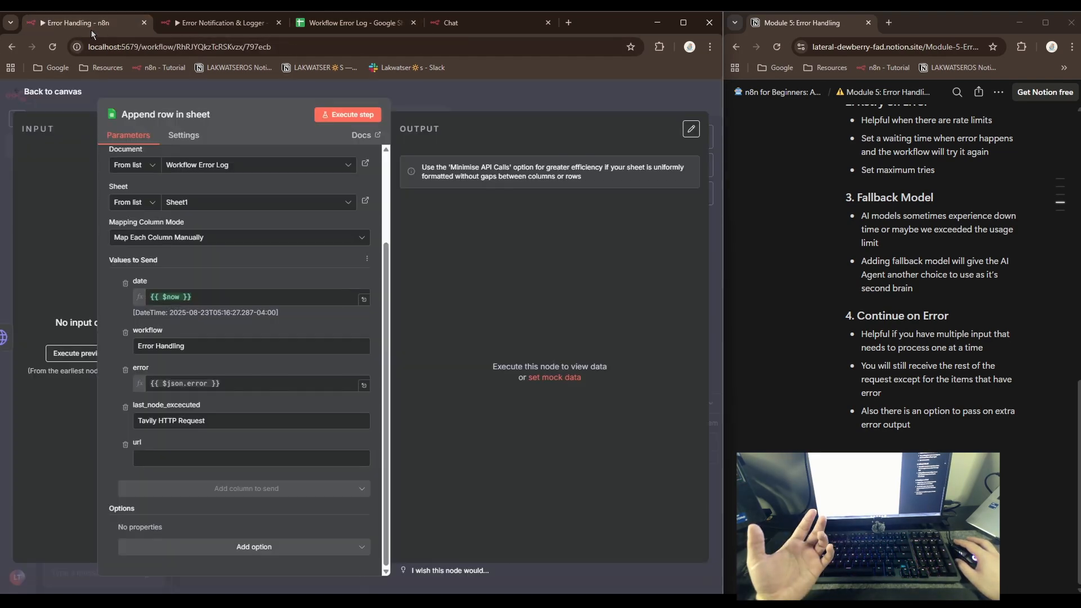
{"action": "left_click", "coordinate": [45, 94]}
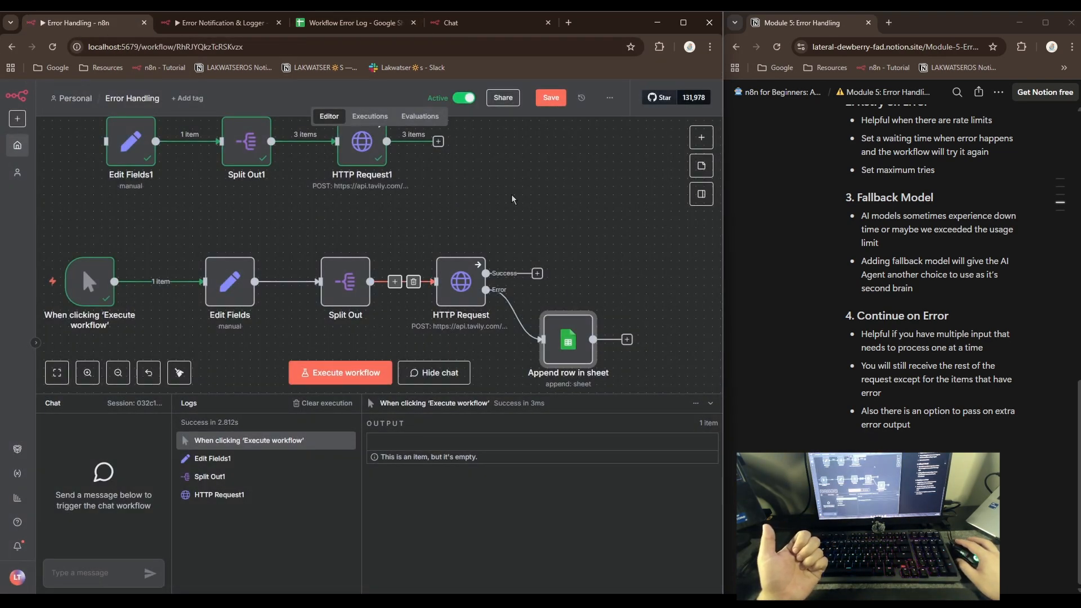
Execute the lower branch through Append row in sheet, and show the HTTP Request output with more room for the data.
{"action": "scroll", "coordinate": [574, 270], "scroll_direction": "left", "scroll_amount": 1}
{"action": "key", "text": "ctrl+Return"}
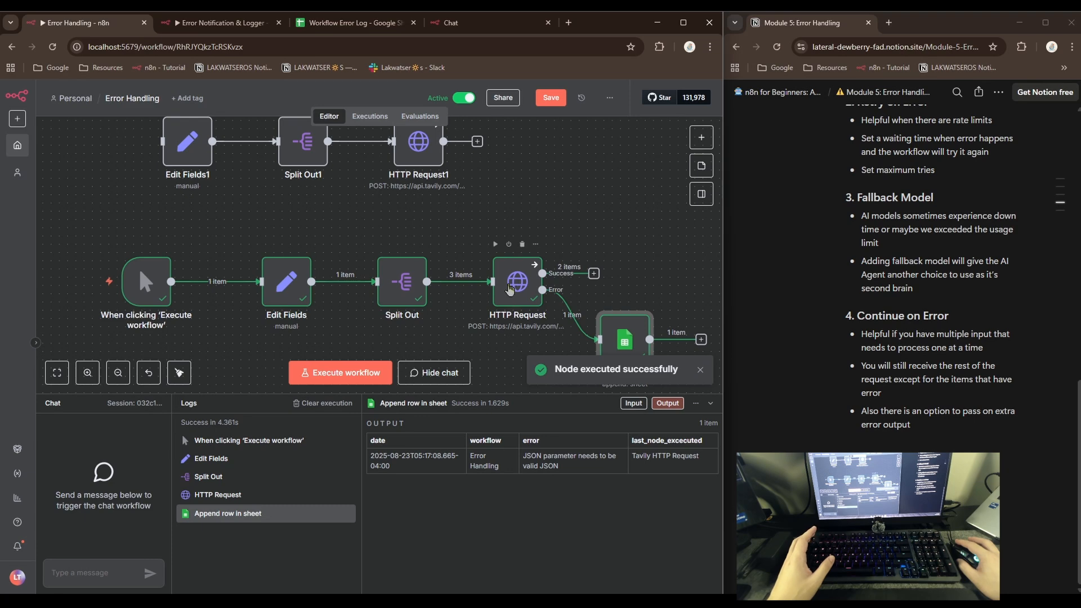
{"action": "left_click", "coordinate": [270, 495]}
{"action": "left_click_drag", "start_coordinate": [416, 394], "coordinate": [415, 255]}
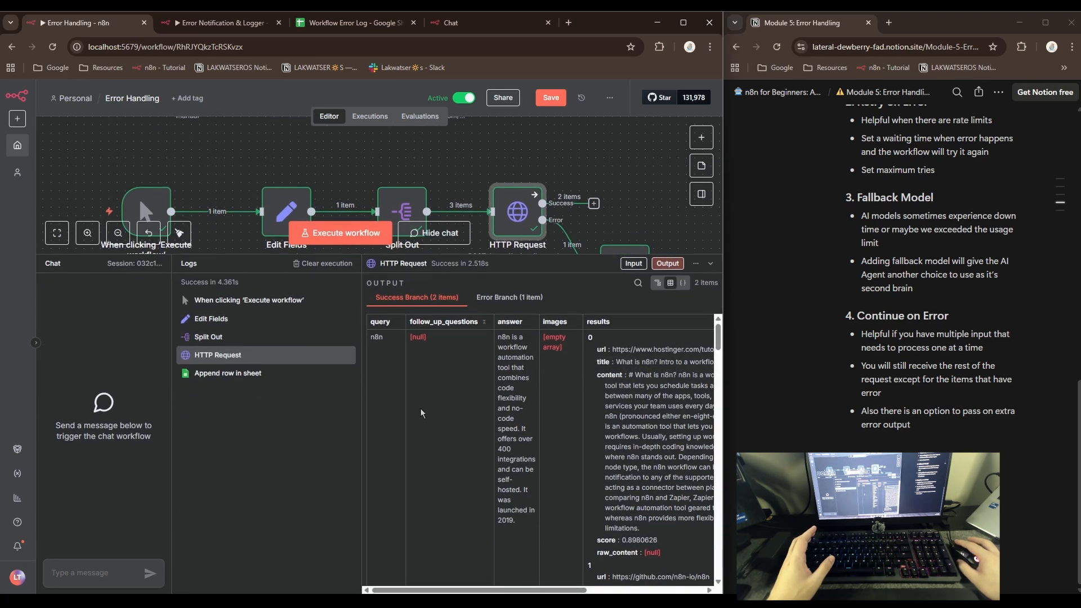
Examine the Success Branch results and the Error Branch search term and error in the HTTP Request output, and give the canvas its space back.
{"action": "scroll", "coordinate": [423, 362], "scroll_direction": "down", "scroll_amount": 2}
{"action": "scroll", "coordinate": [423, 362], "scroll_direction": "up", "scroll_amount": 1}
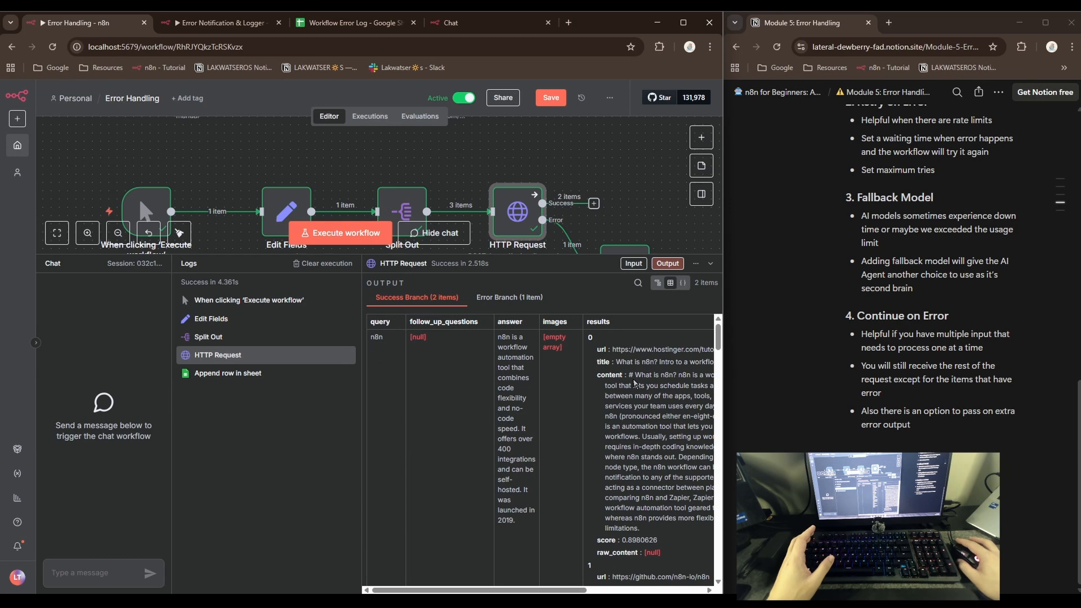
{"action": "scroll", "coordinate": [641, 382], "scroll_direction": "down", "scroll_amount": 10}
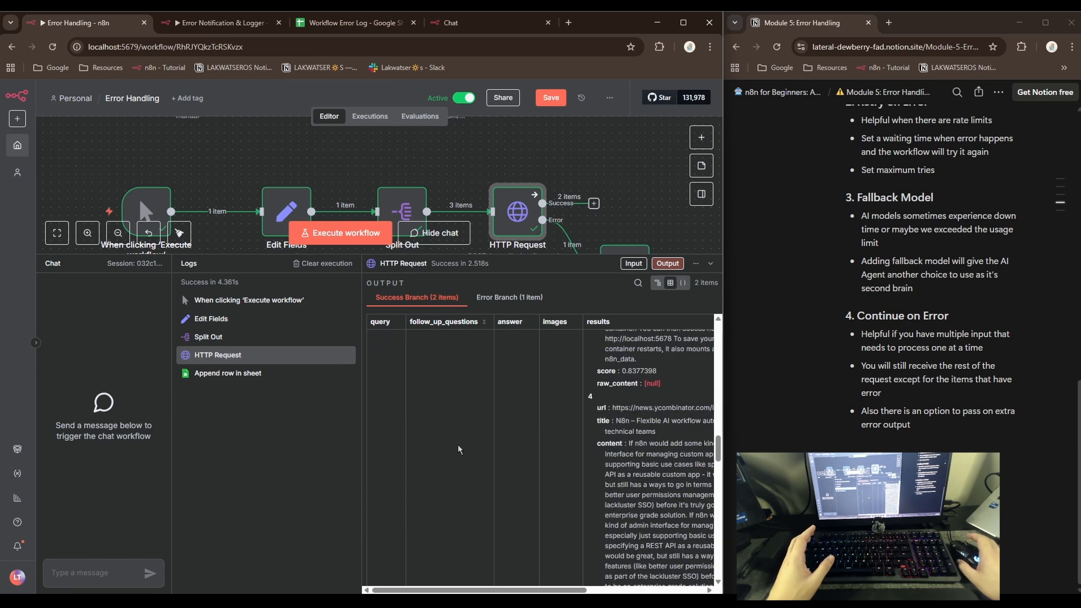
{"action": "scroll", "coordinate": [461, 442], "scroll_direction": "down", "scroll_amount": 2}
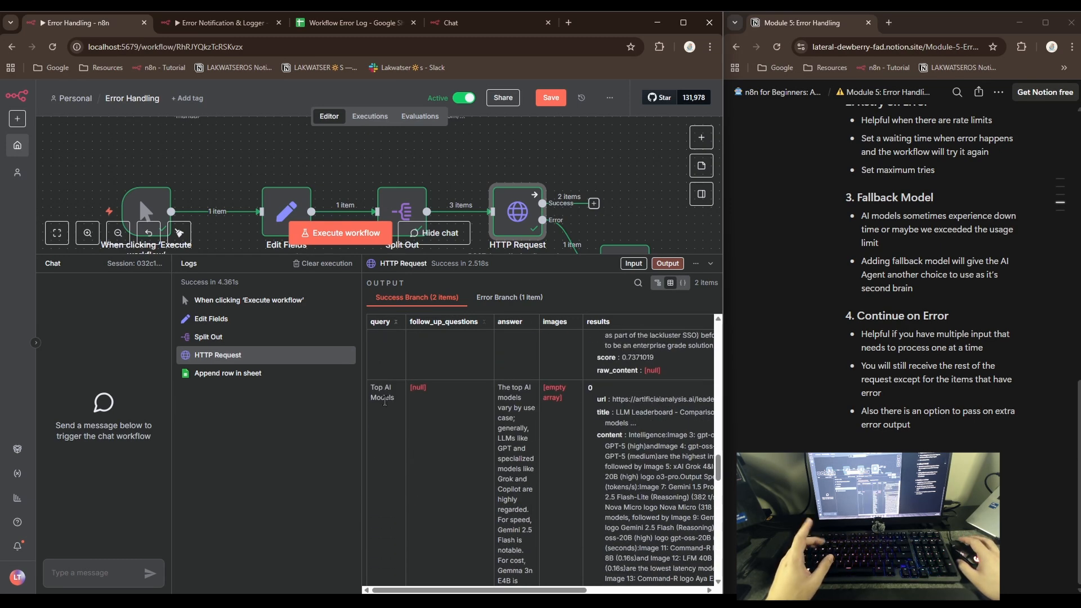
{"action": "scroll", "coordinate": [427, 405], "scroll_direction": "down", "scroll_amount": 8}
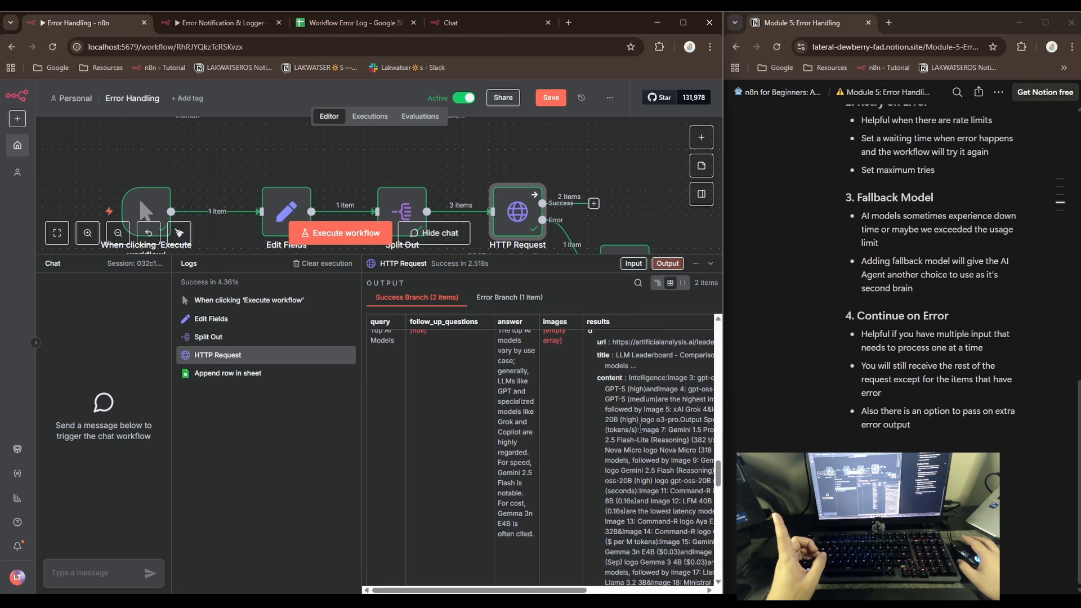
{"action": "left_click", "coordinate": [514, 299]}
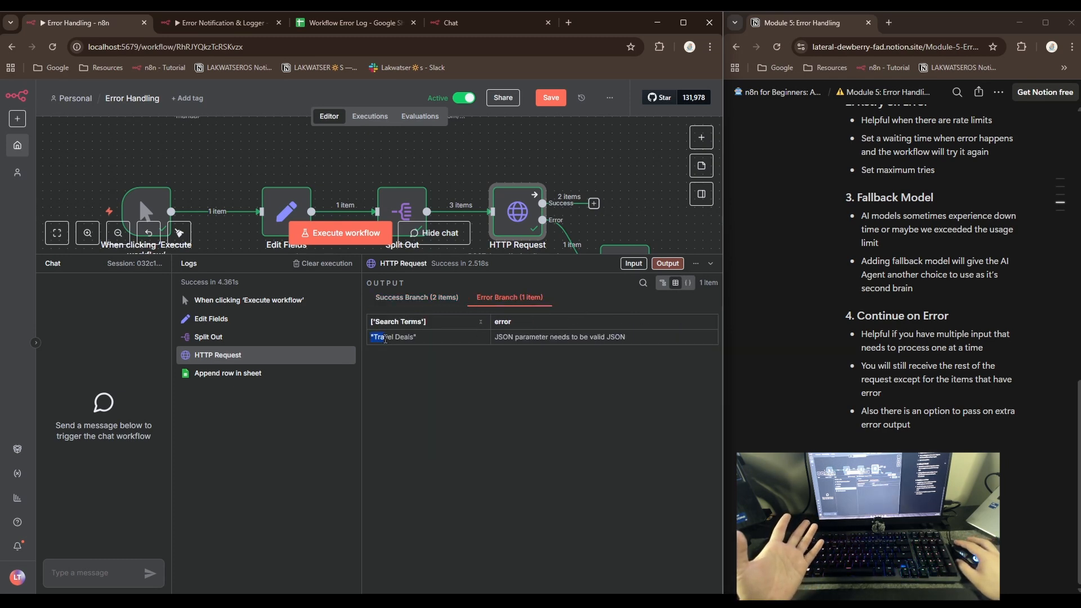
{"action": "left_click_drag", "start_coordinate": [385, 338], "coordinate": [612, 334]}
{"action": "left_click", "coordinate": [612, 383]}
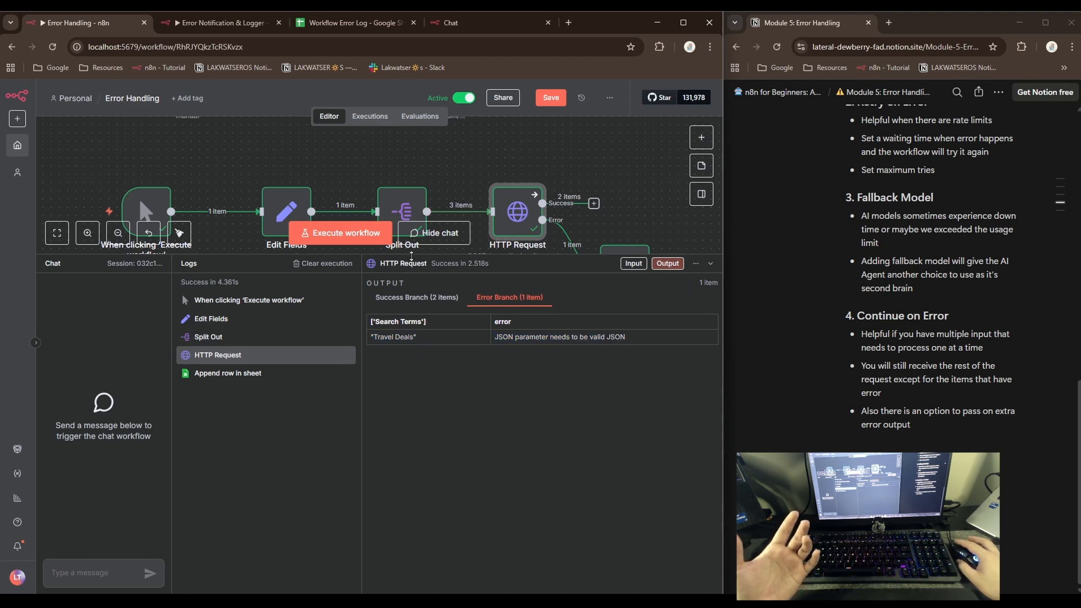
{"action": "left_click_drag", "start_coordinate": [412, 255], "coordinate": [443, 471]}
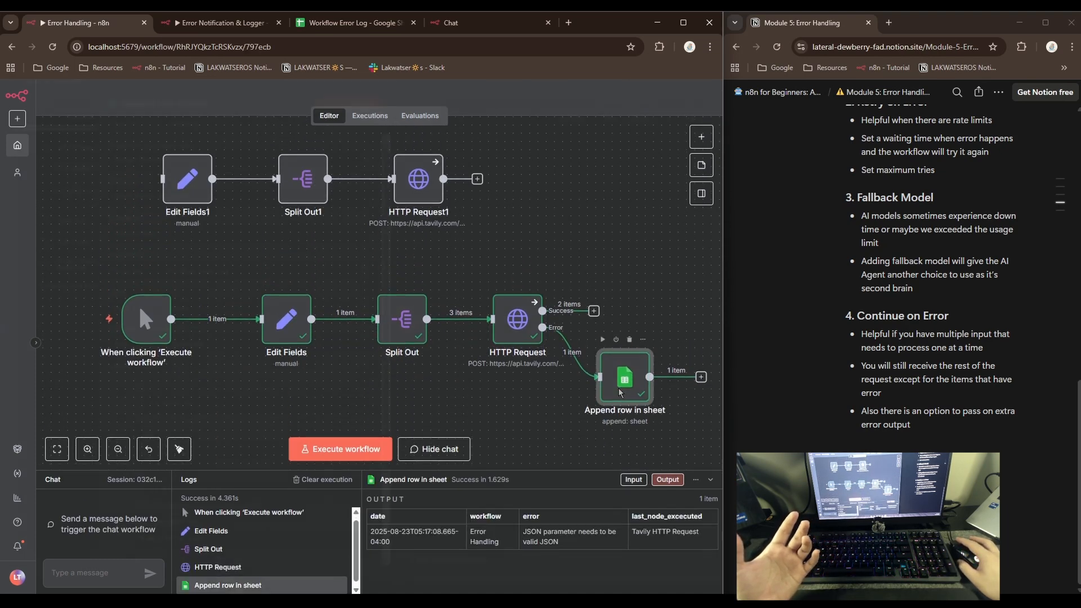
Open Append row in sheet and check the date, workflow, error and last node values in its output.
{"action": "double_click", "coordinate": [620, 393]}
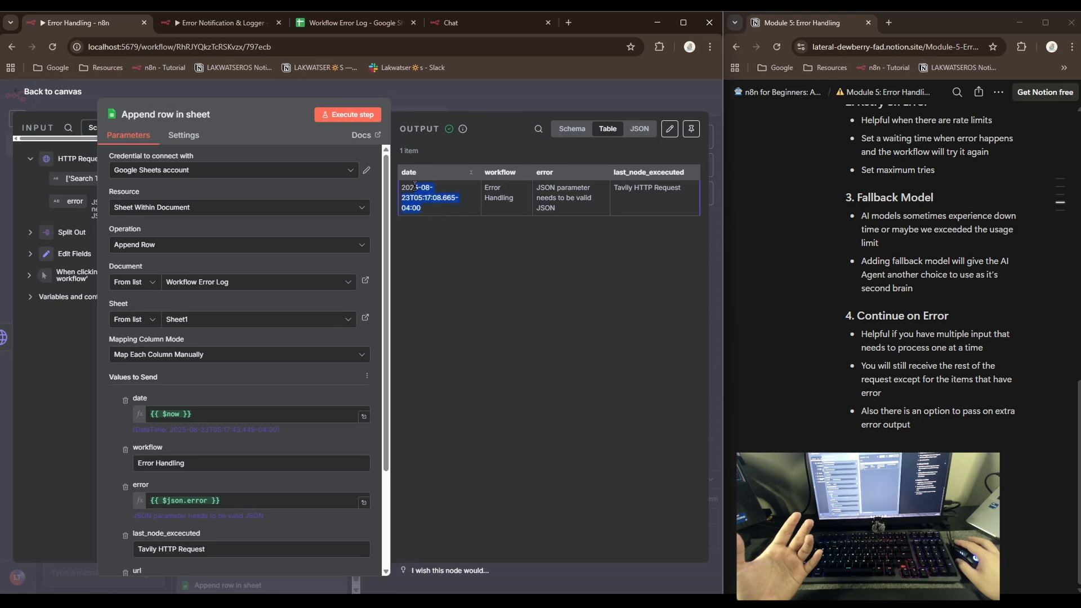
{"action": "left_click_drag", "start_coordinate": [415, 187], "coordinate": [566, 206]}
{"action": "left_click", "coordinate": [635, 189]}
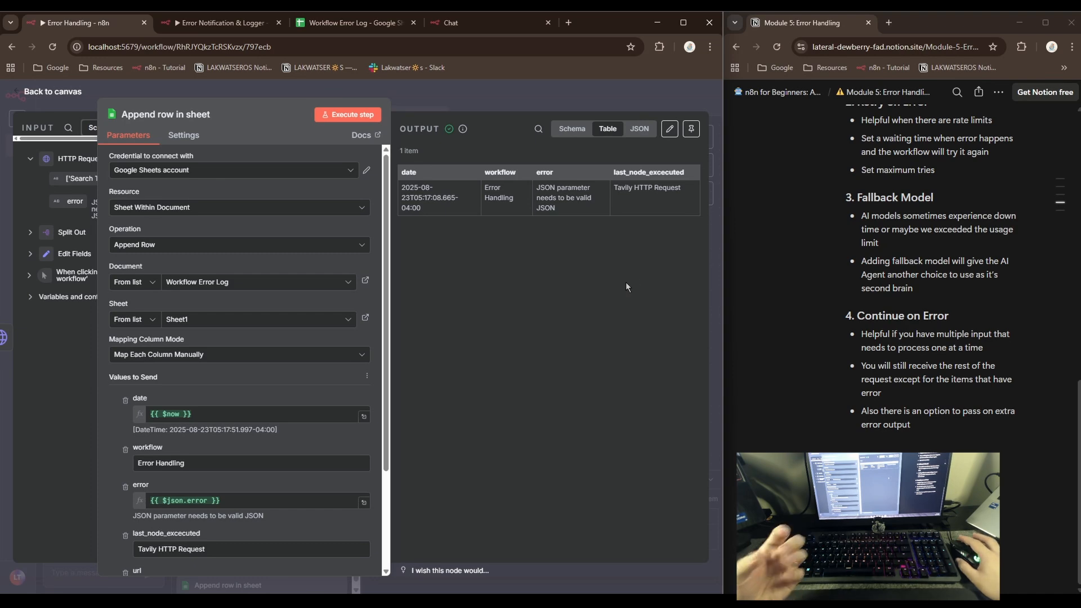
Switch to the Workflow Error Log spreadsheet and inspect the row appended for the Tavily HTTP Request error, including its url cell.
{"action": "left_click", "coordinate": [336, 25]}
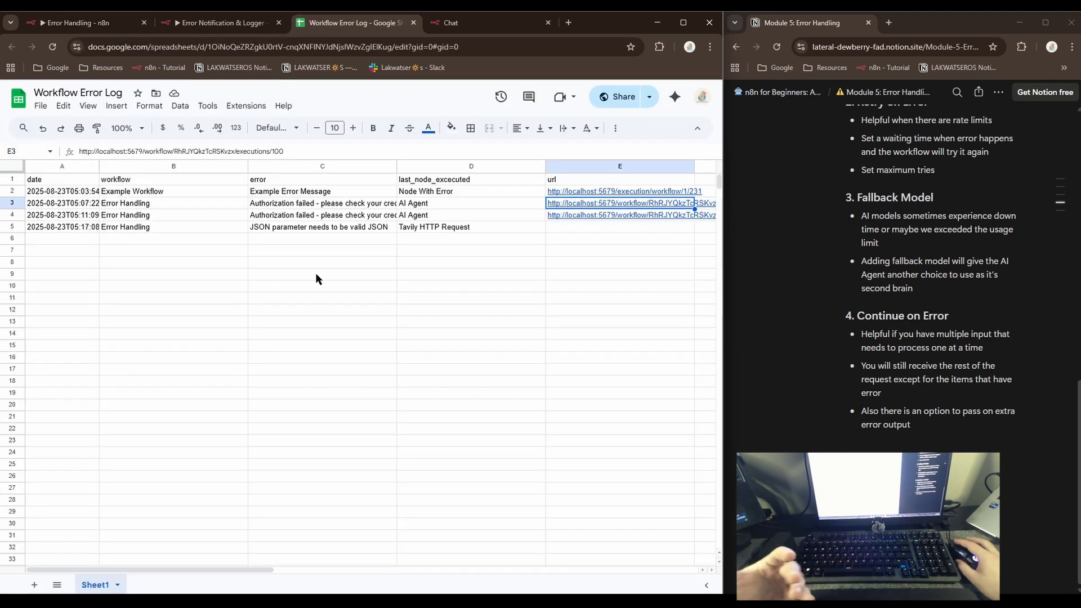
{"action": "left_click", "coordinate": [97, 226]}
{"action": "left_click_drag", "start_coordinate": [119, 232], "coordinate": [423, 226]}
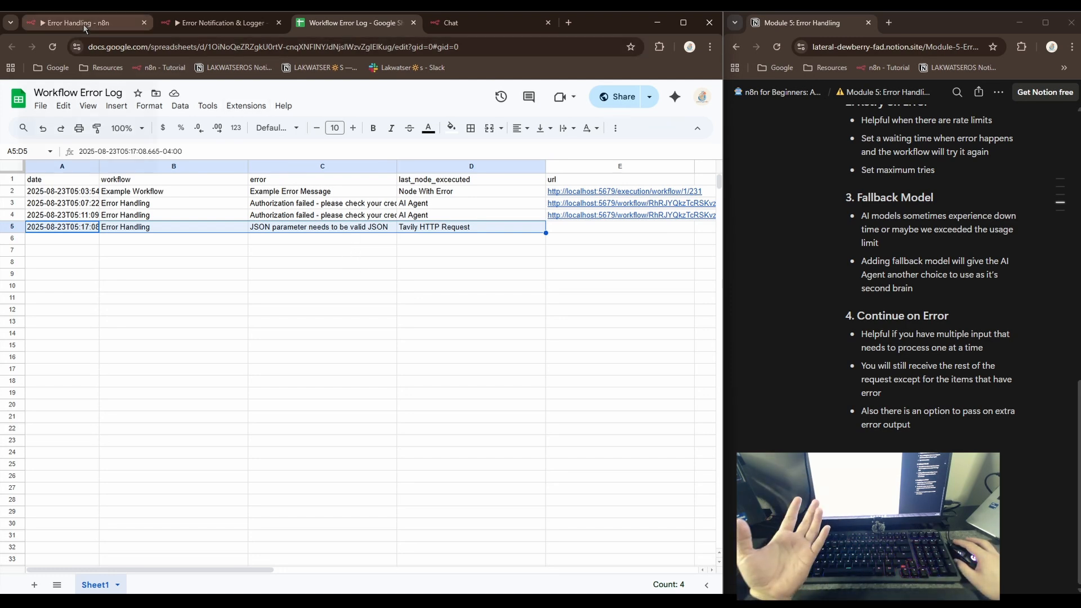
{"action": "left_click", "coordinate": [573, 230]}
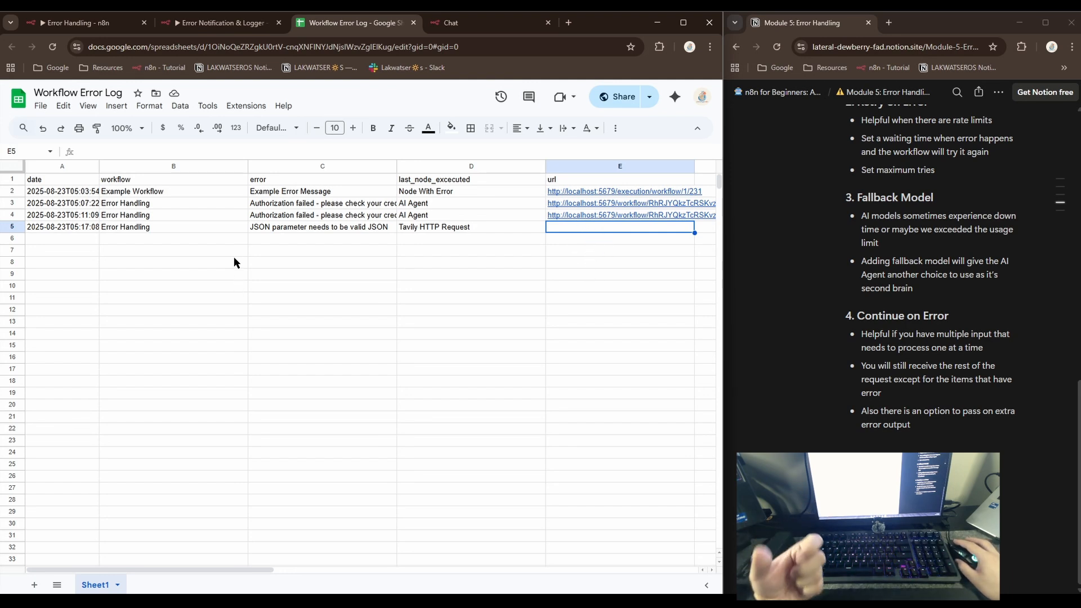
{"action": "left_click_drag", "start_coordinate": [96, 228], "coordinate": [466, 225]}
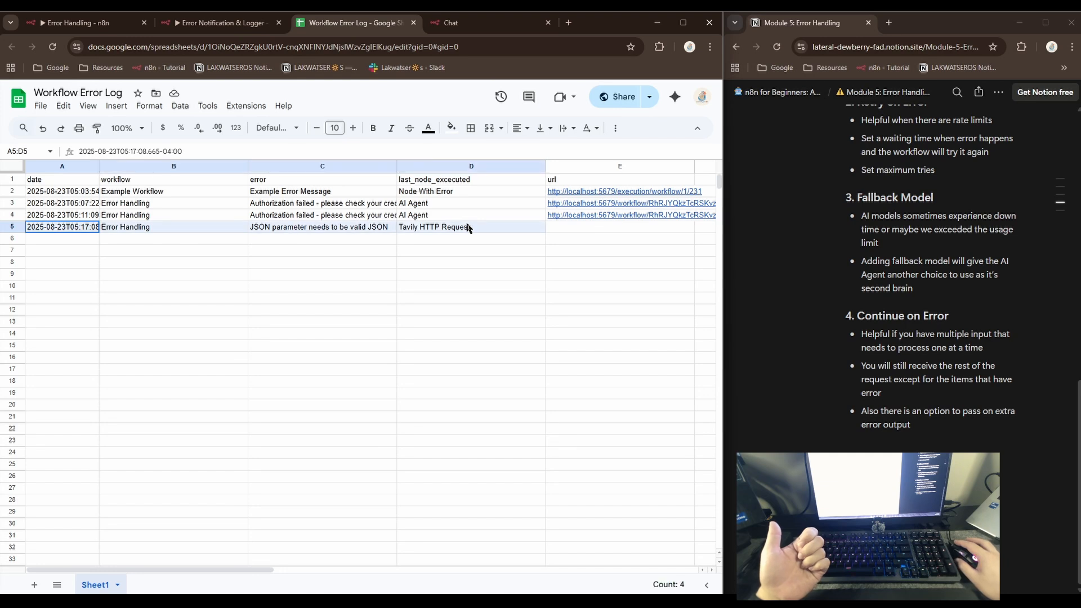
{"action": "left_click", "coordinate": [441, 231]}
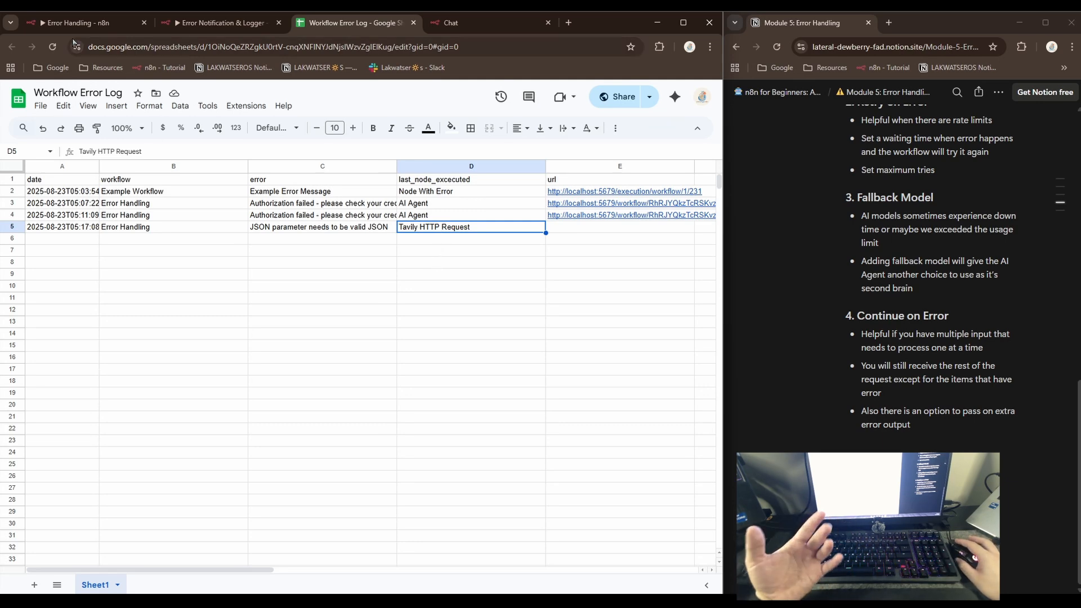
Return to the Error Handling workflow canvas in n8n and deactivate the workflow.
{"action": "left_click", "coordinate": [79, 22]}
{"action": "left_click", "coordinate": [56, 90]}
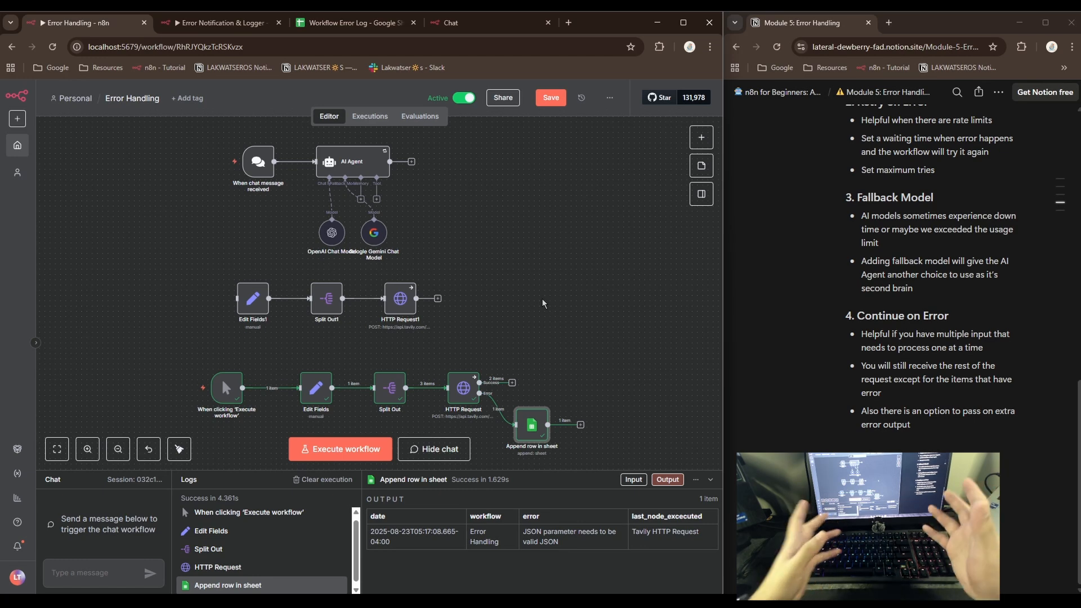
{"action": "left_click", "coordinate": [464, 98]}
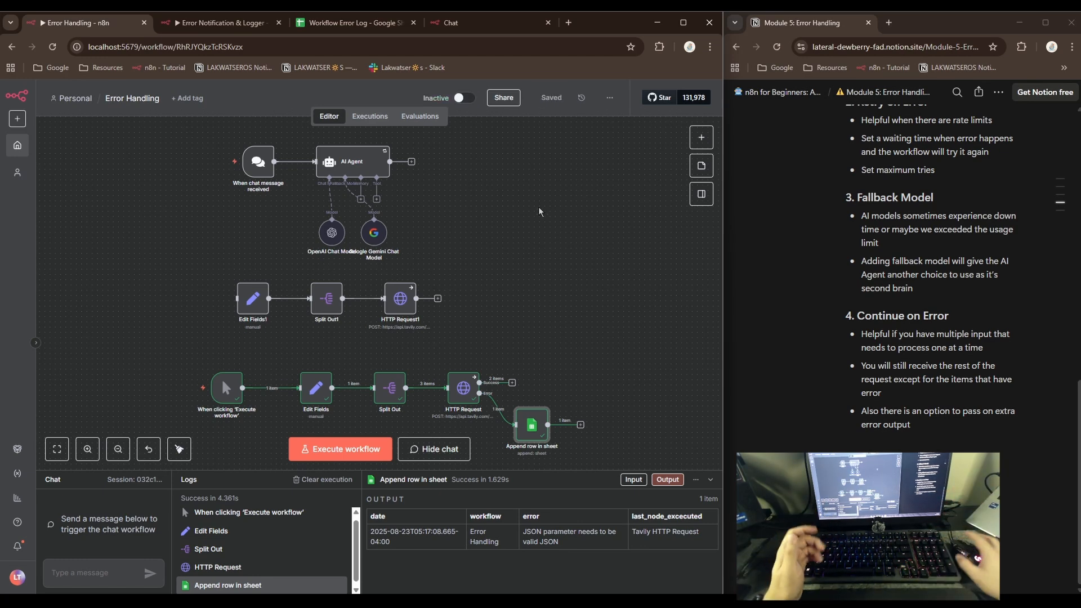